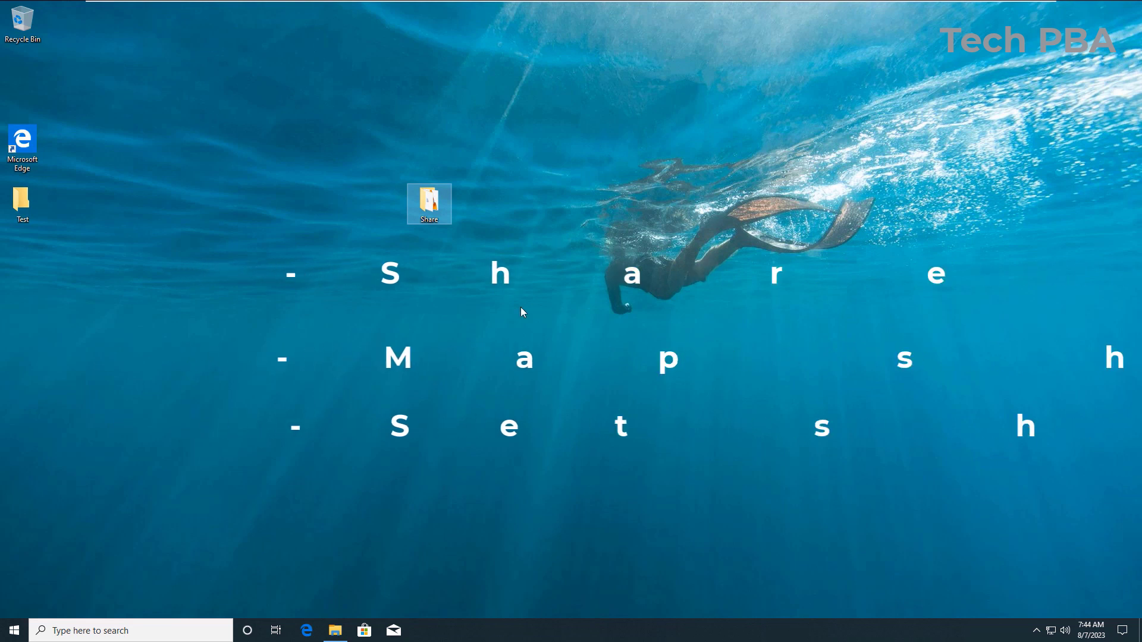
click(653, 263)
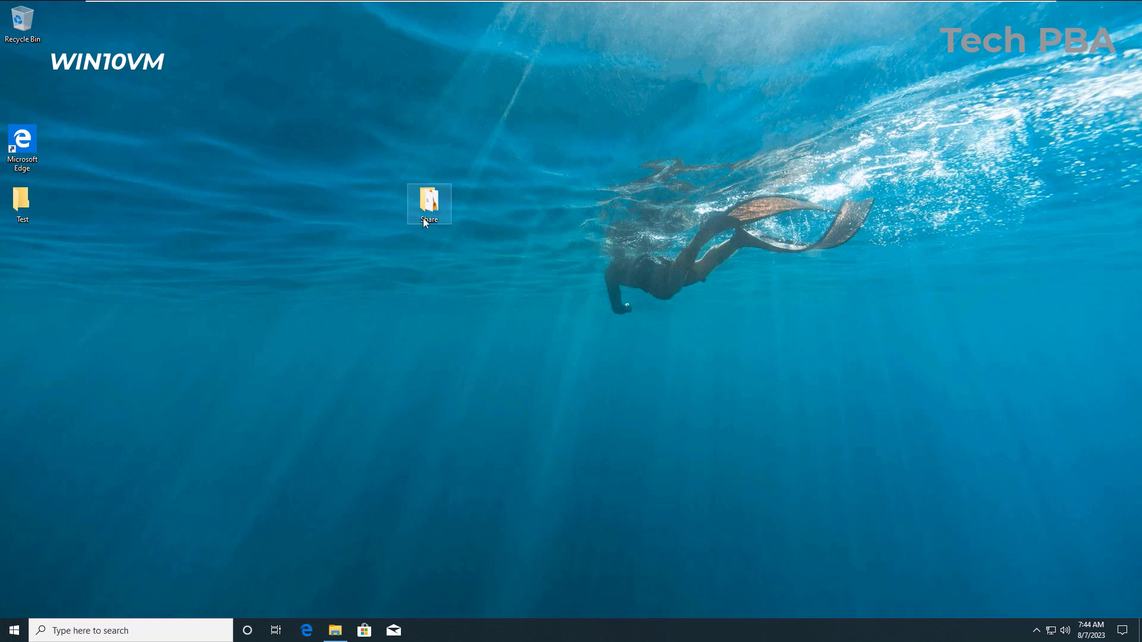
mouse_move(430, 223)
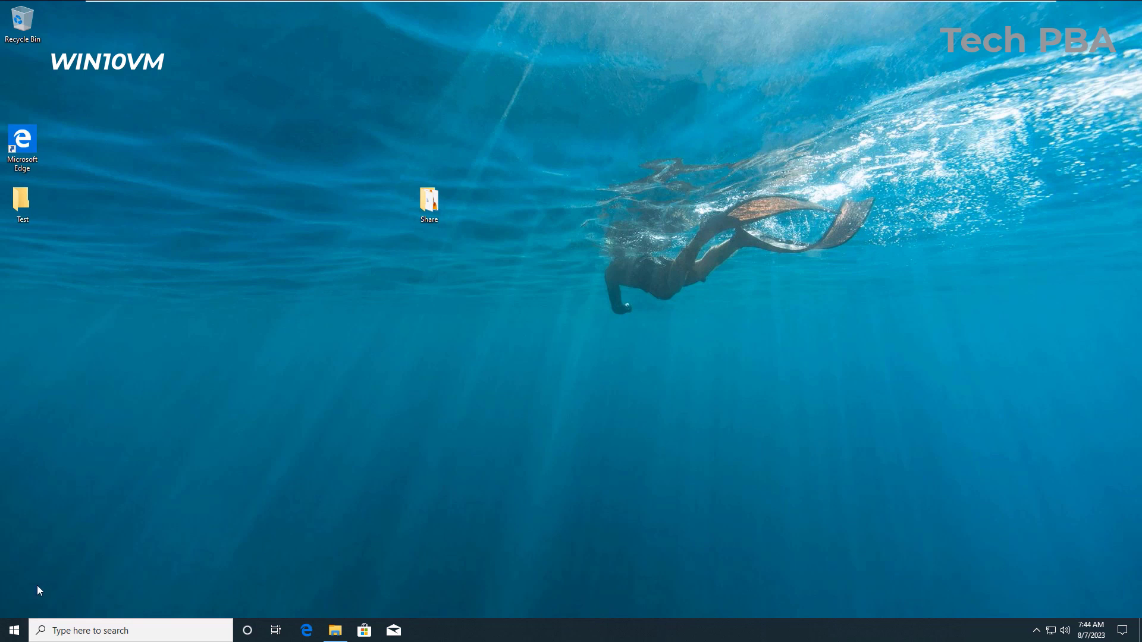
Step: In Windows Settings, set the network profile of the Ethernet0 connection to Private
click(15, 631)
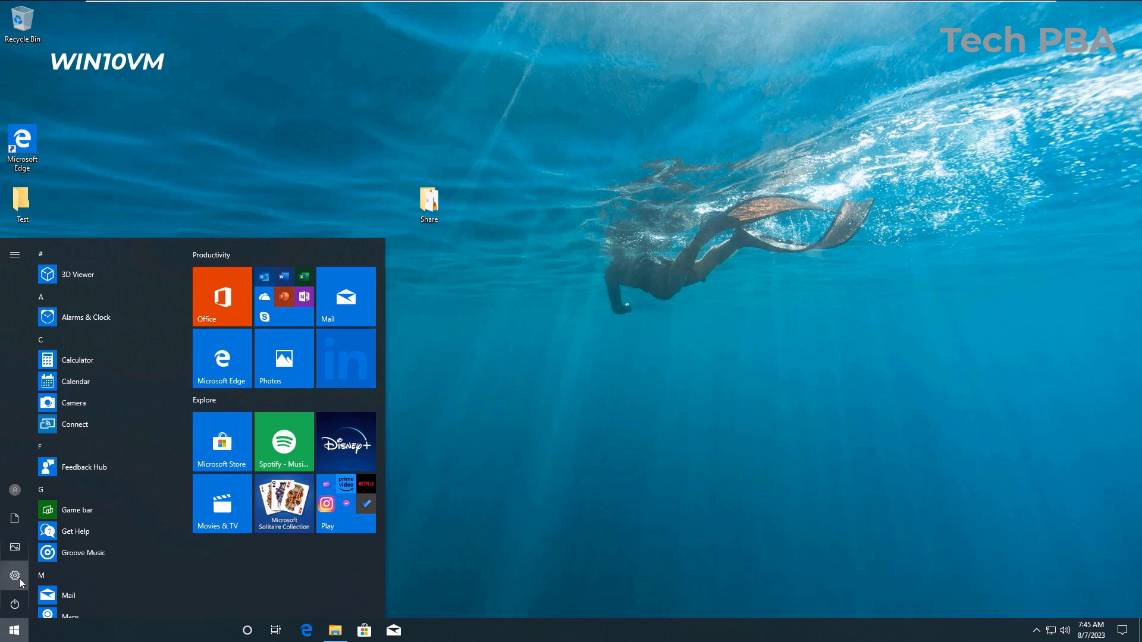
click(15, 576)
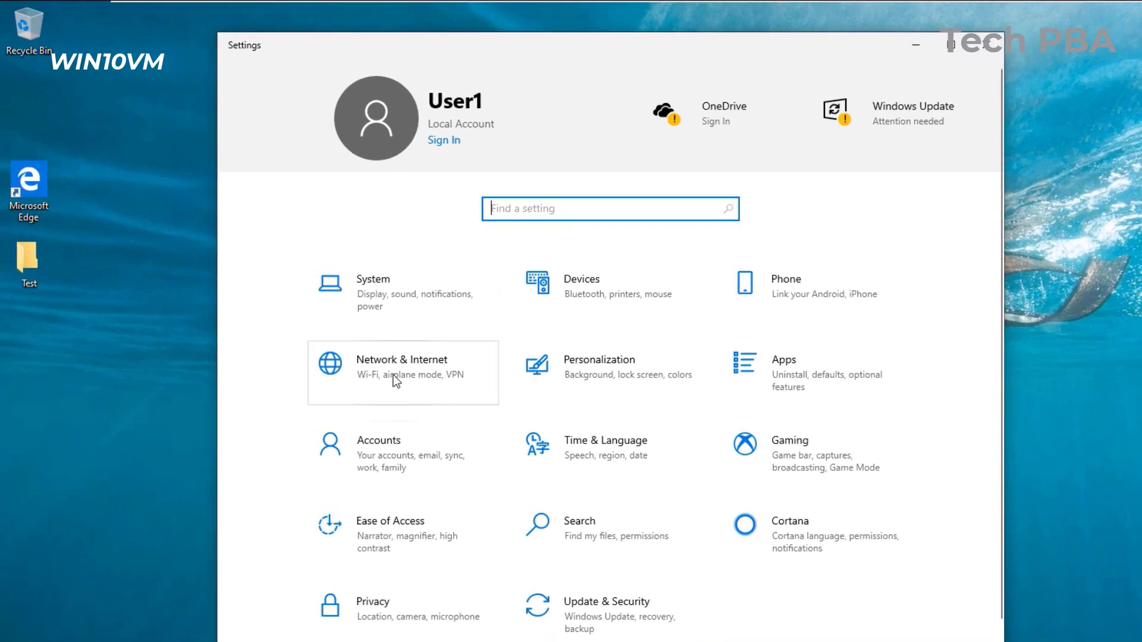
click(391, 360)
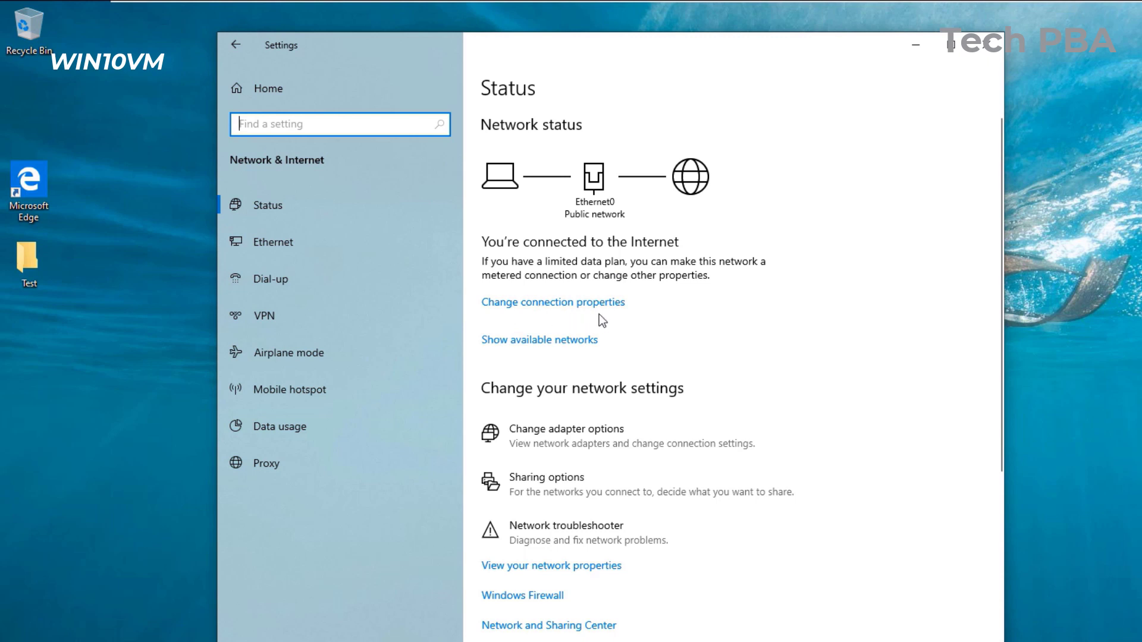
click(547, 304)
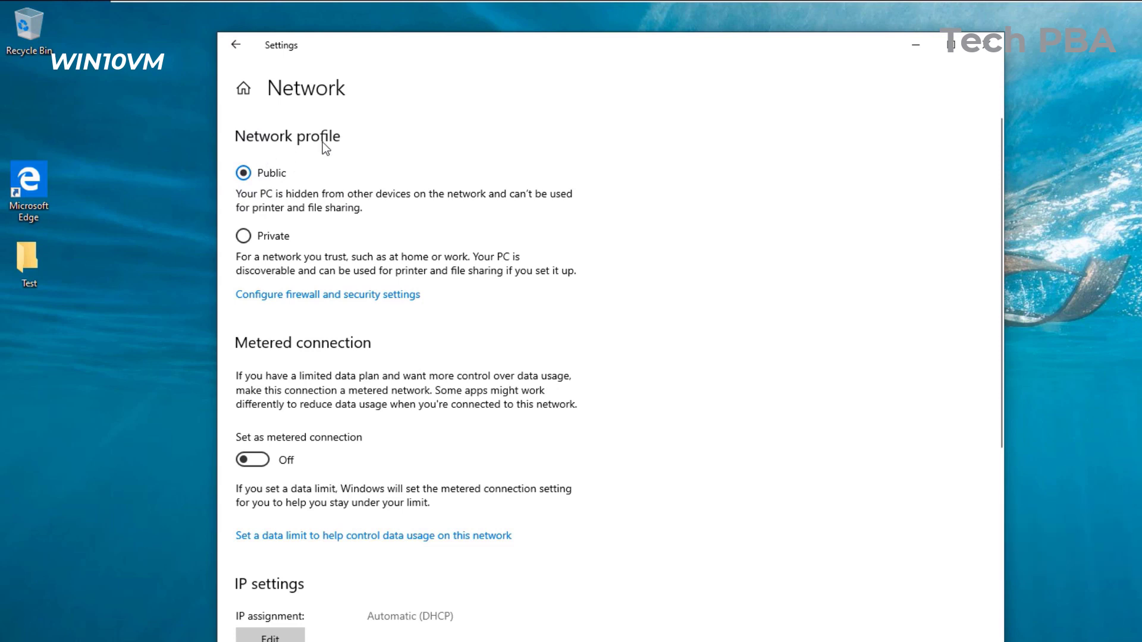
click(244, 237)
Step: Check the connected network's profile through the Ethernet settings, then return to the desktop
click(244, 55)
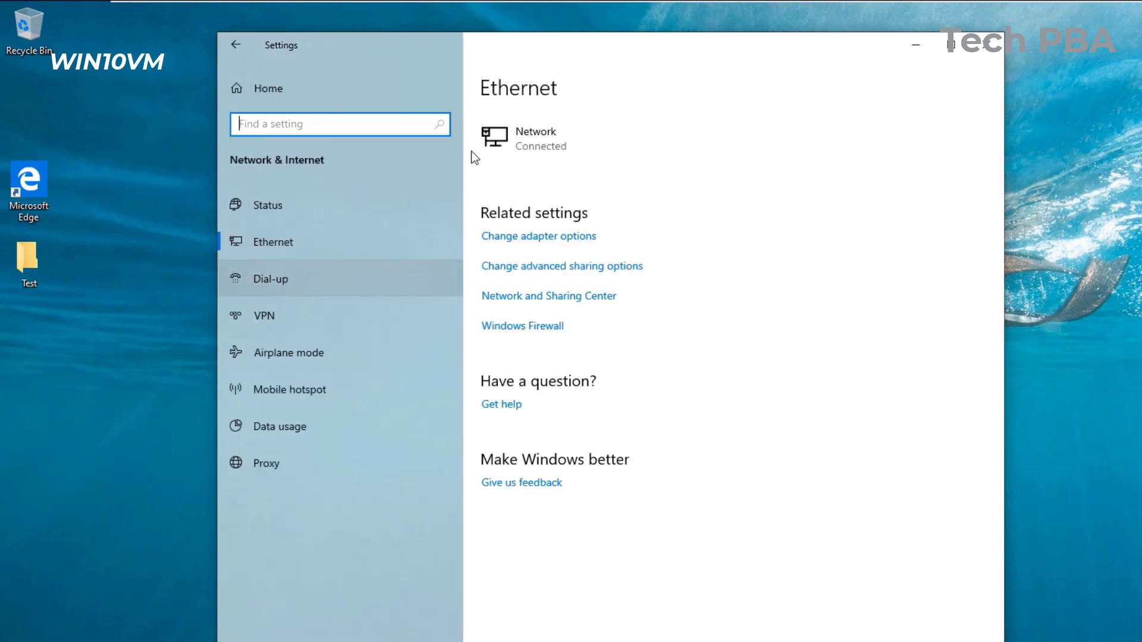
click(284, 248)
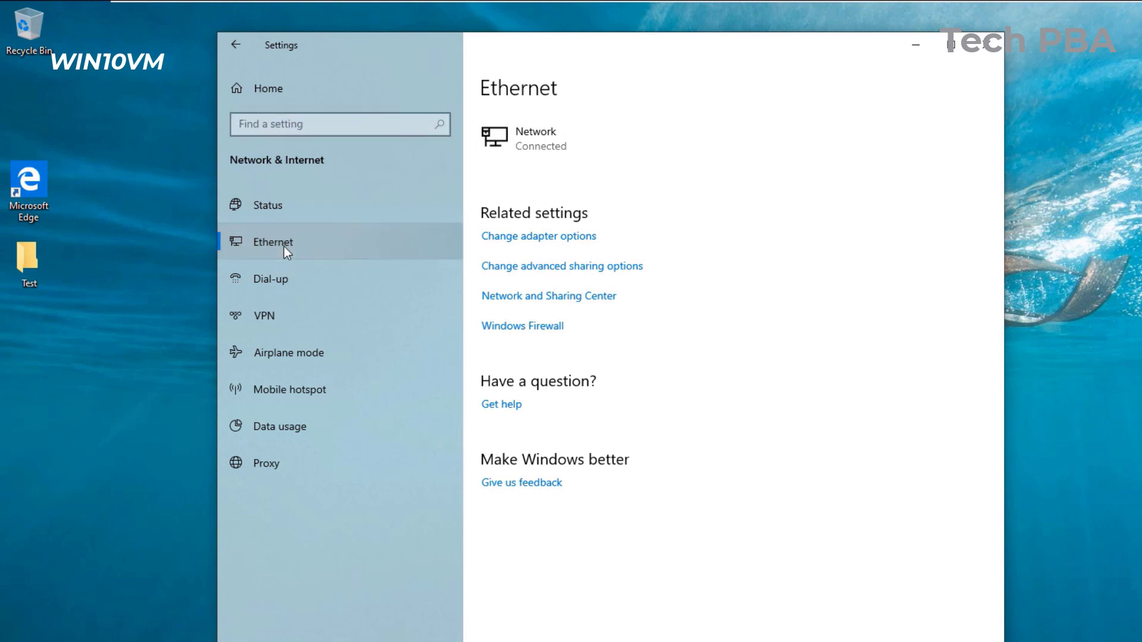
click(528, 141)
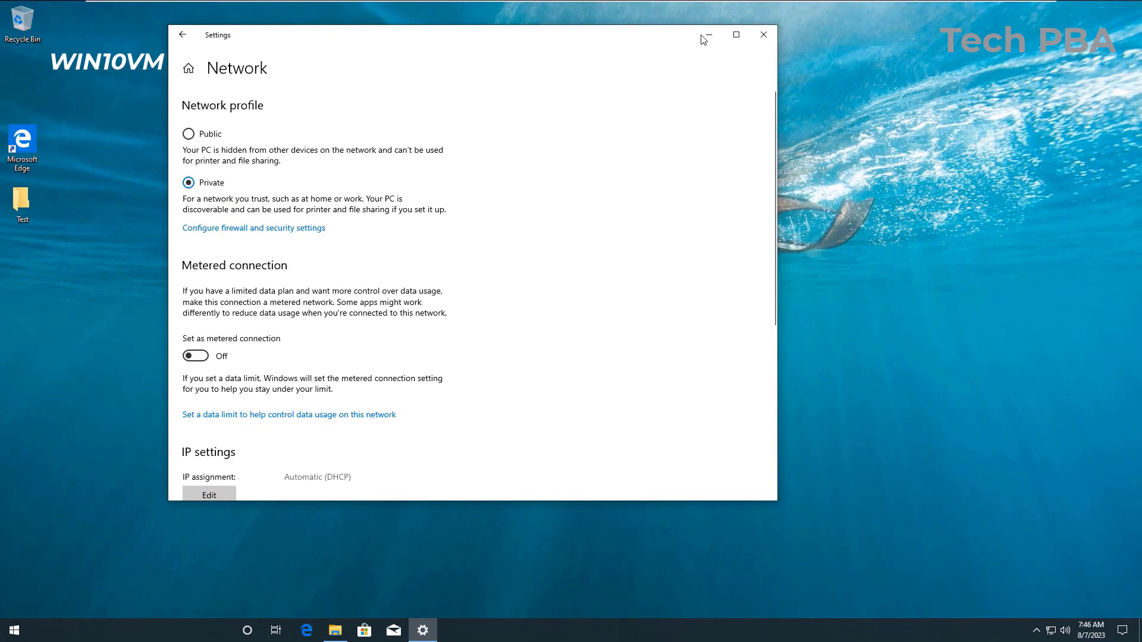
key(super+d)
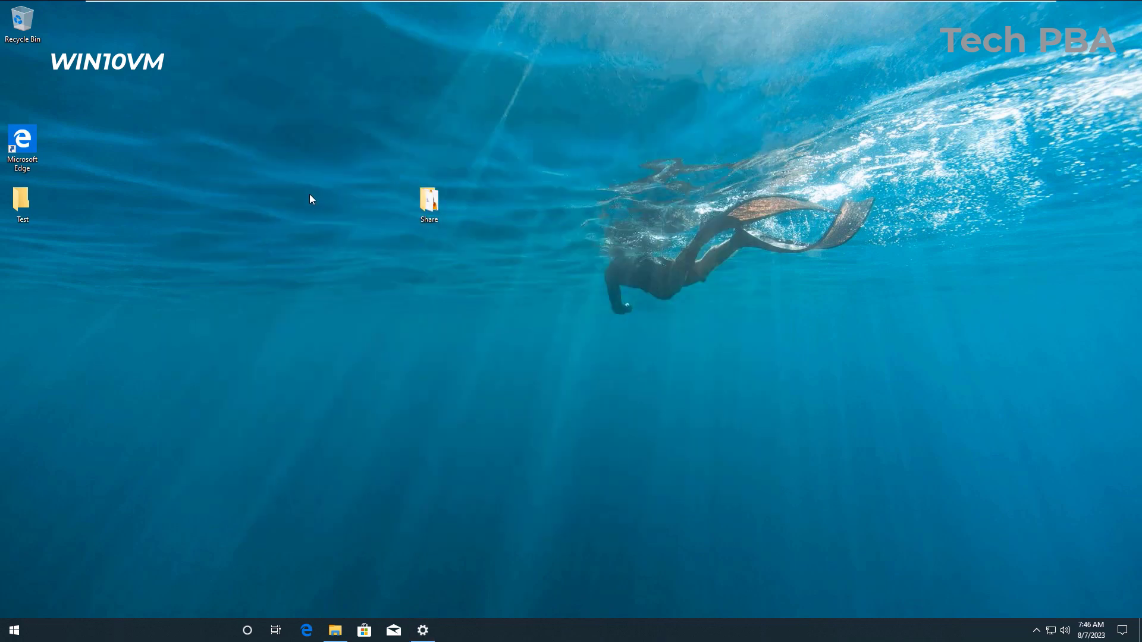
right_click(319, 224)
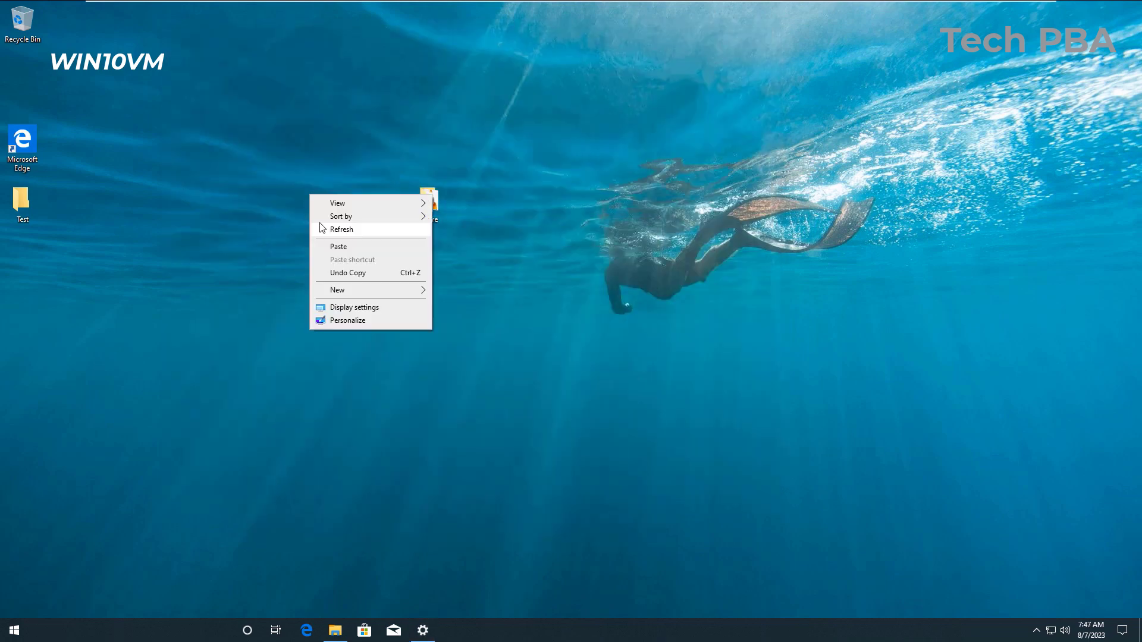
click(348, 233)
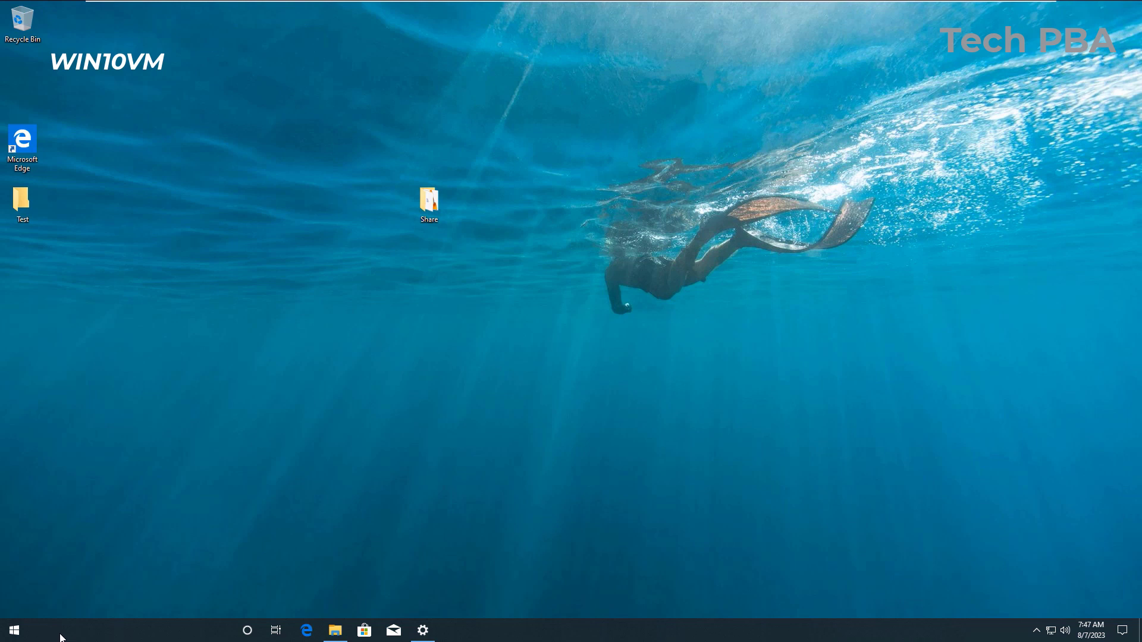
Step: In Control Panel's advanced sharing settings, turn on file and printer sharing for the Private profile and save the change
click(13, 633)
text(control)
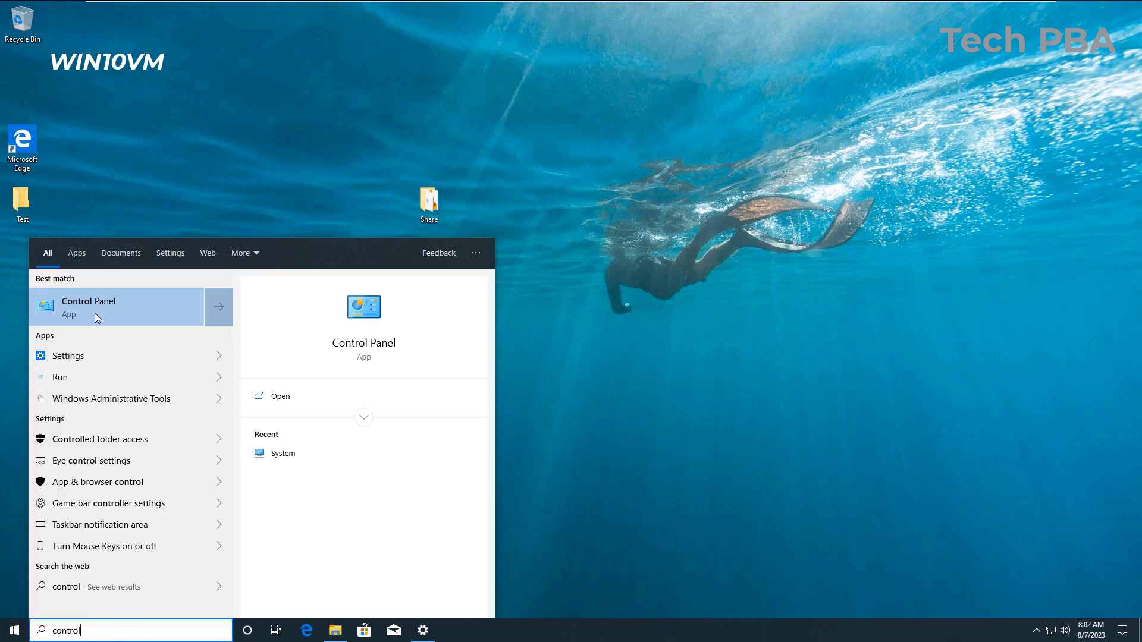
click(98, 309)
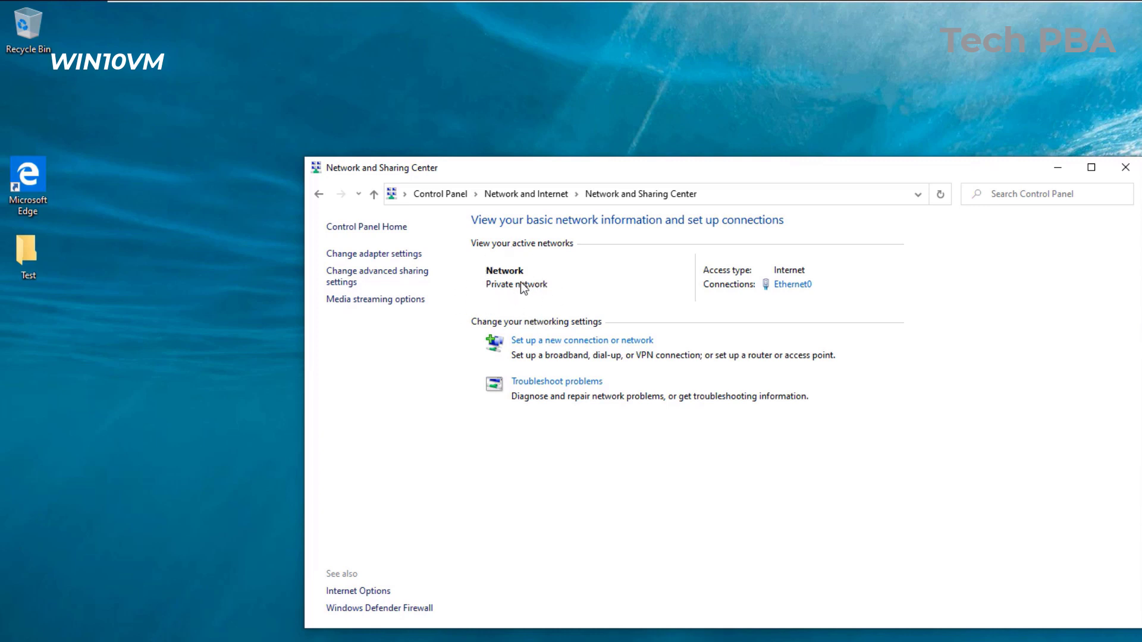
click(373, 277)
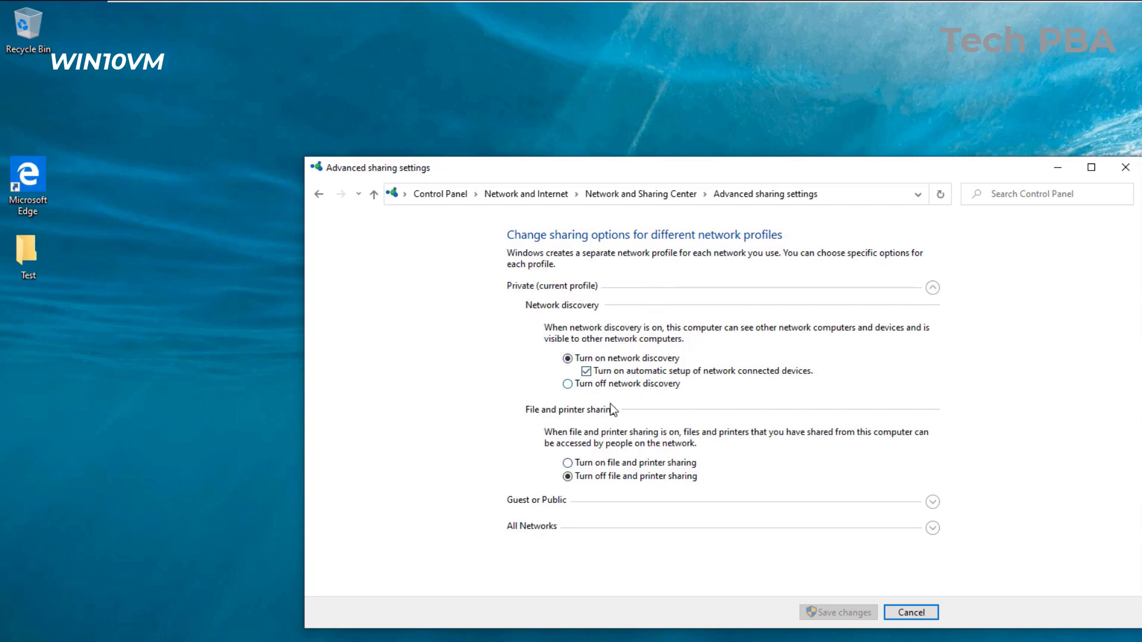
click(568, 463)
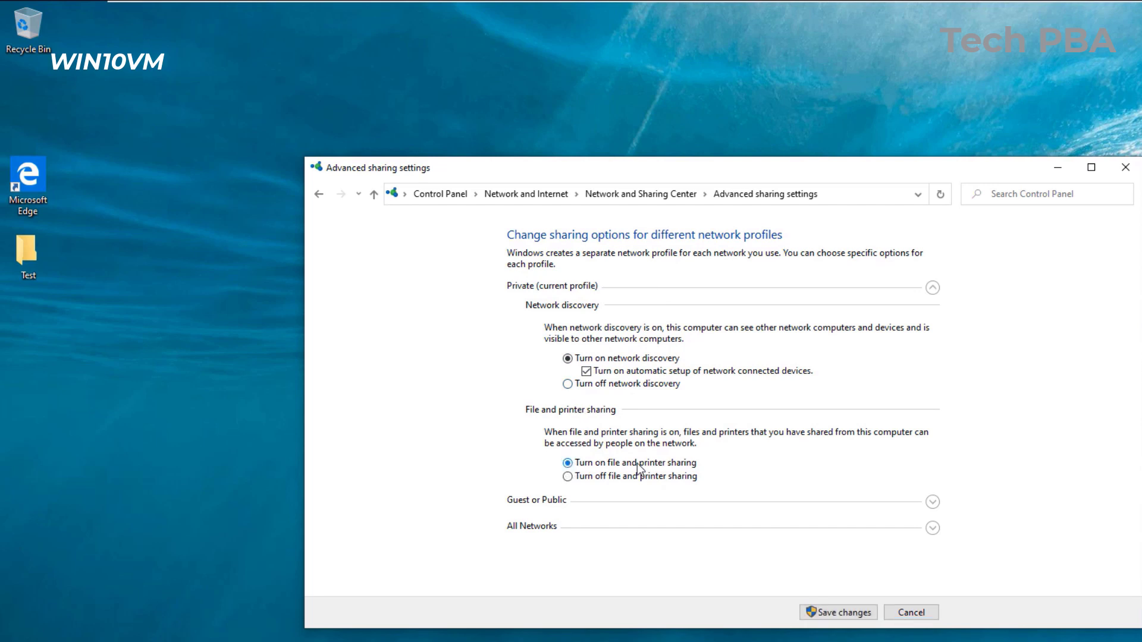
click(845, 611)
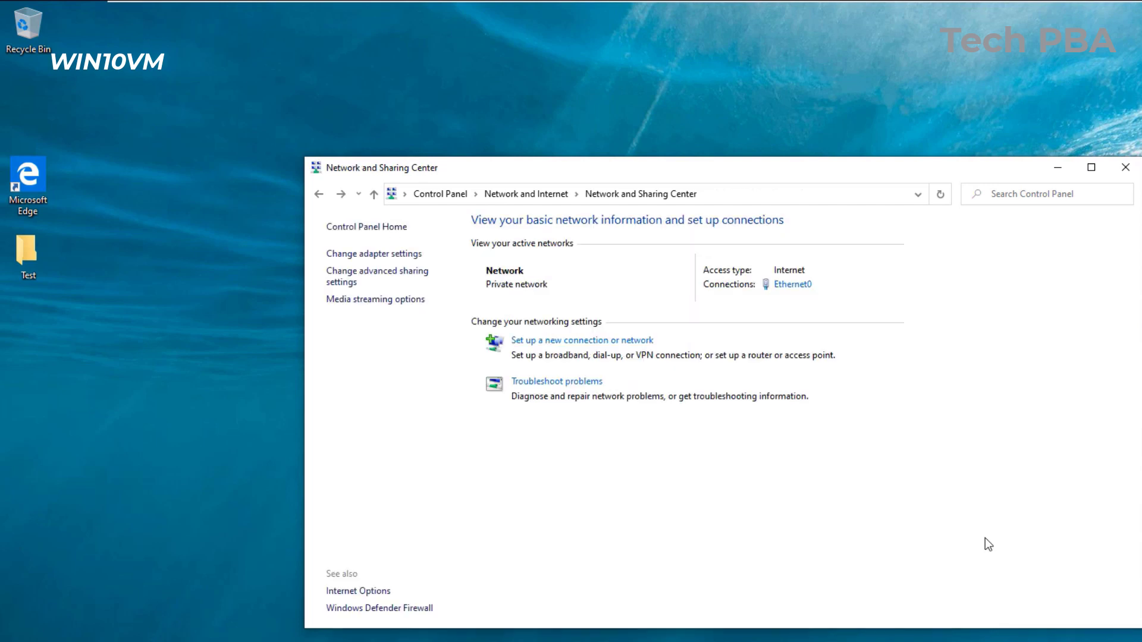
Step: Turn off password protected sharing for all networks, save the change, and minimize the Network and Sharing Center
click(365, 280)
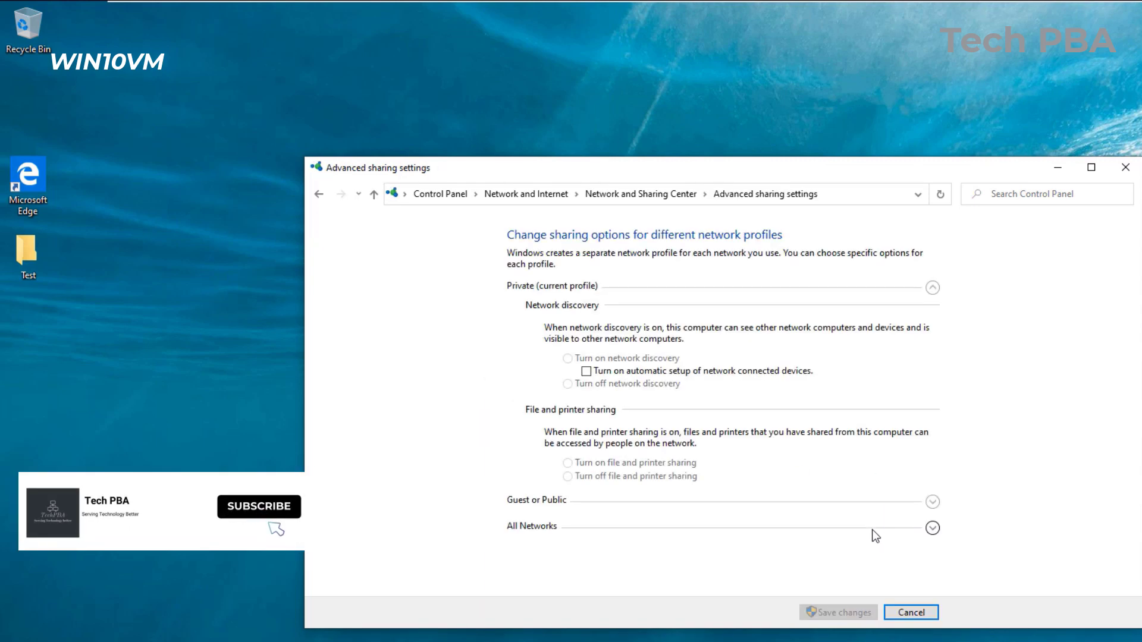
click(932, 528)
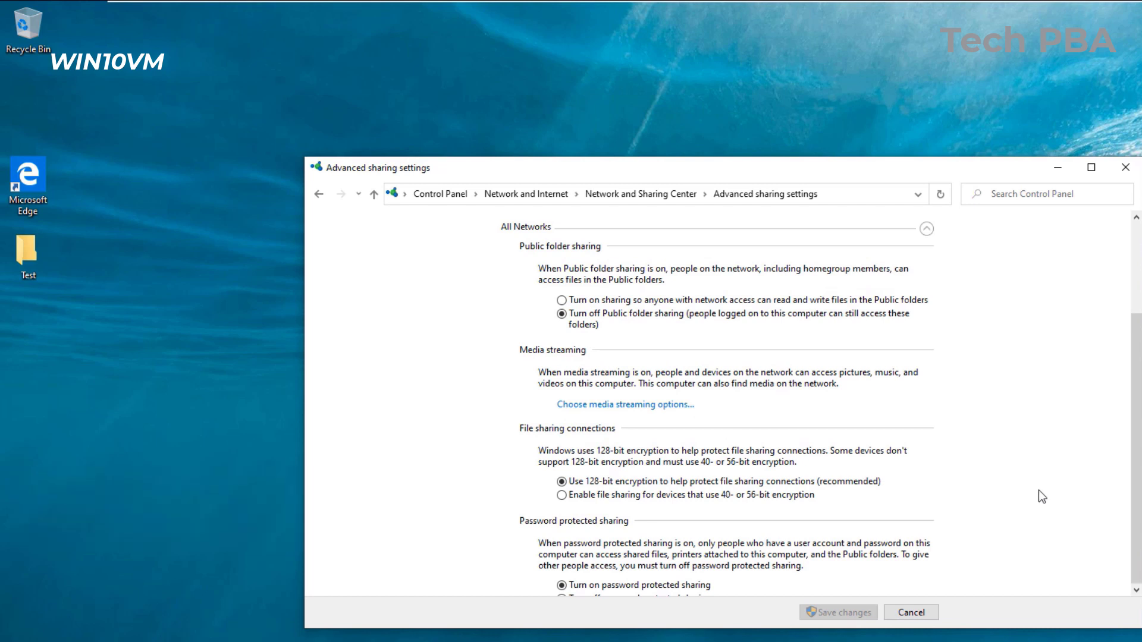
scroll(1039, 493, down, 1)
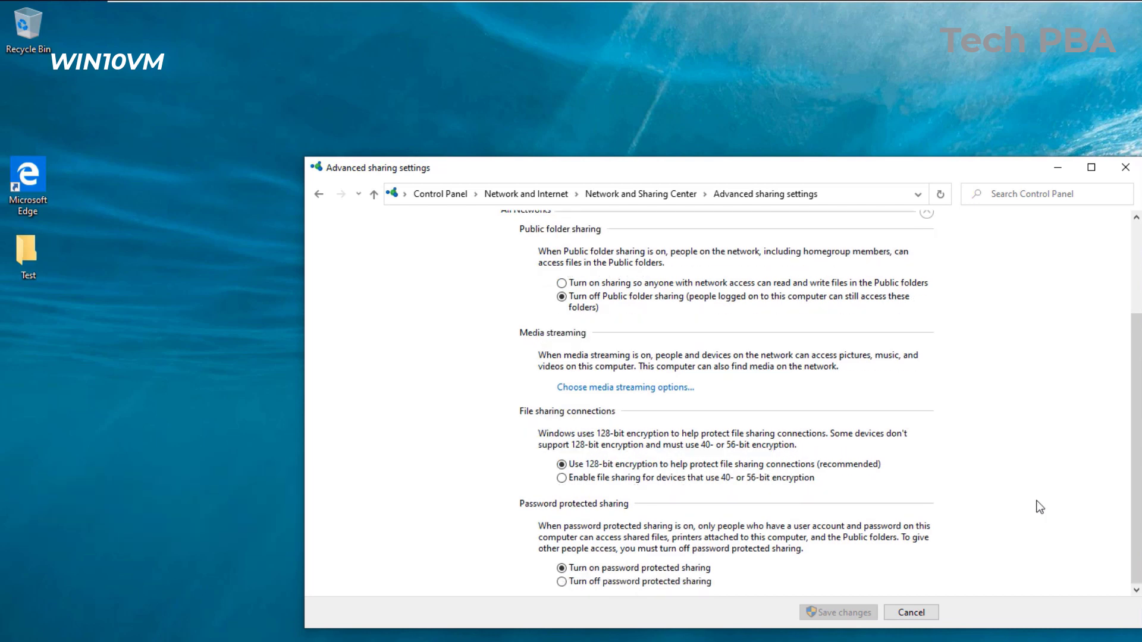
click(584, 583)
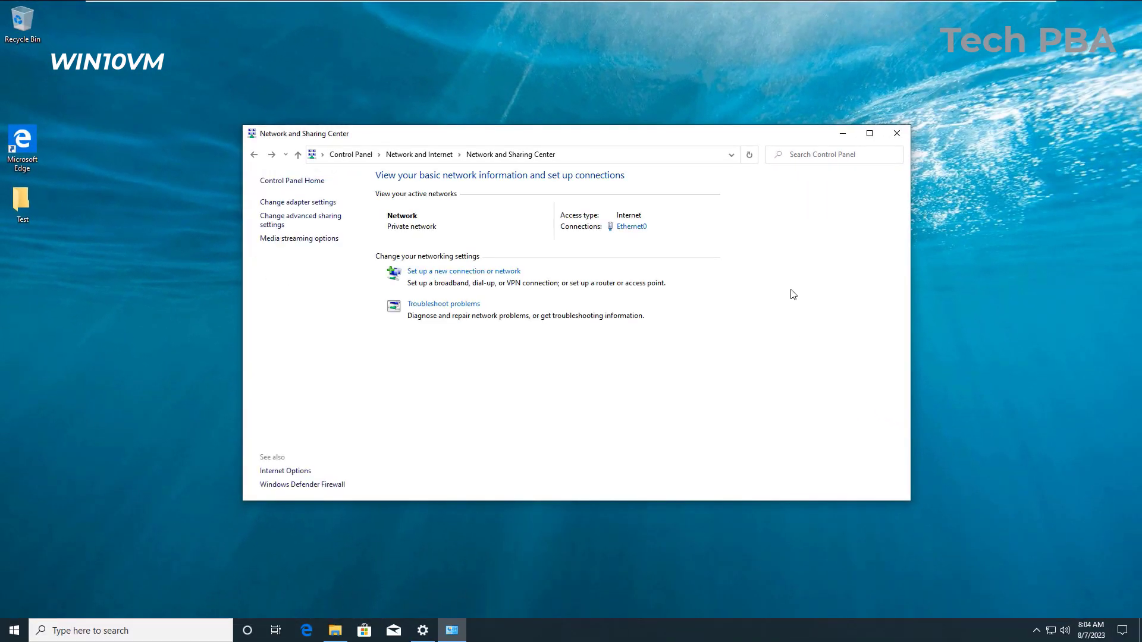
click(844, 134)
right_click(586, 238)
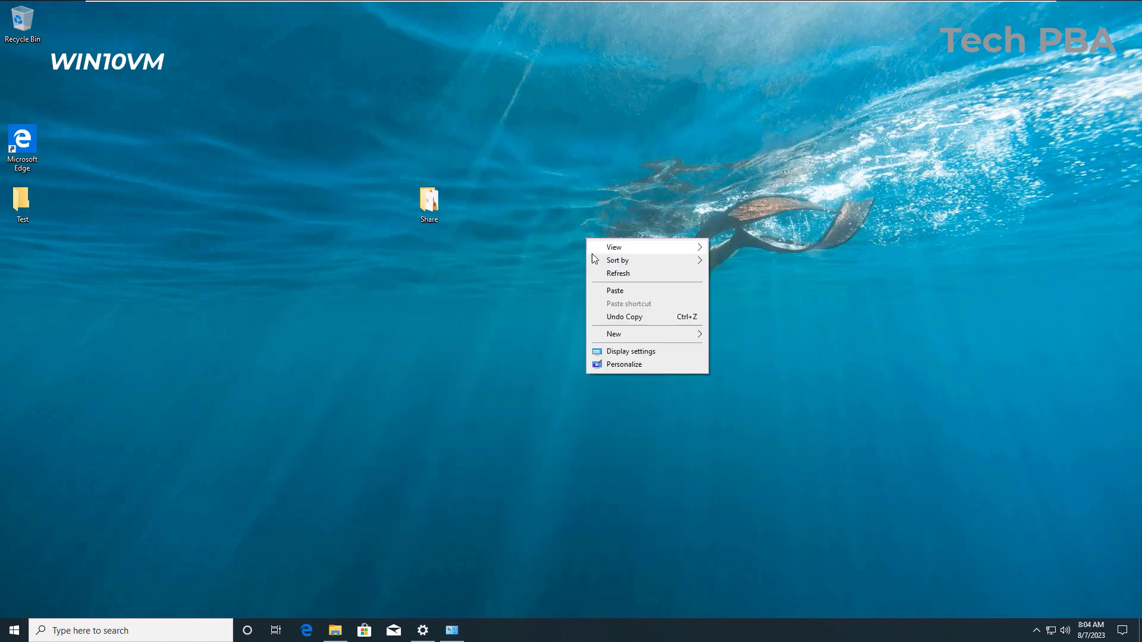
click(632, 275)
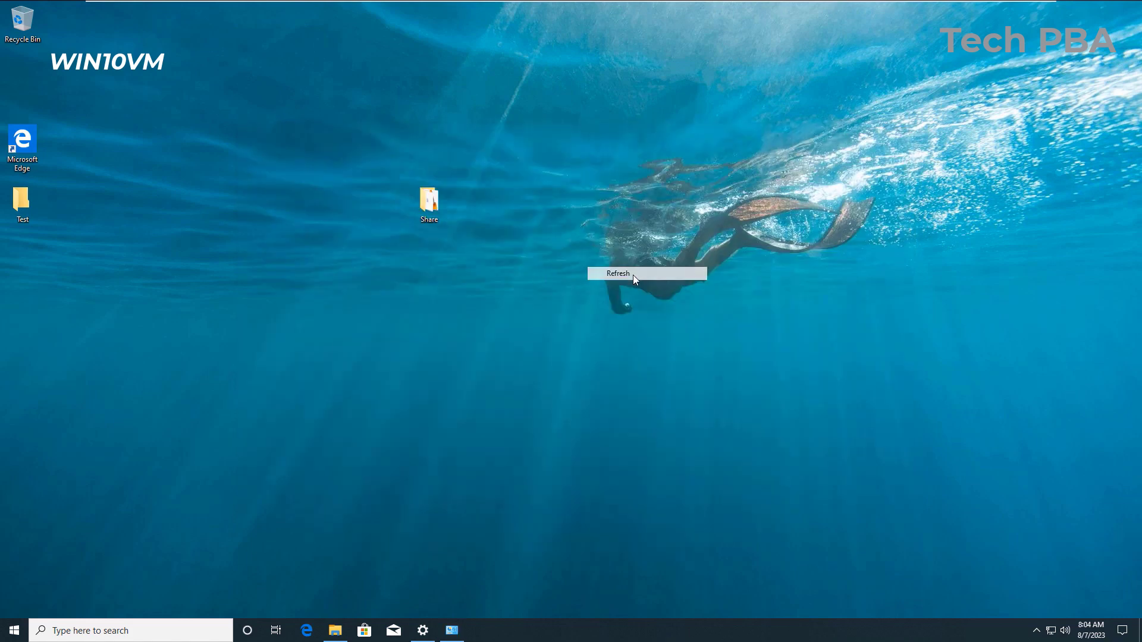
right_click(645, 200)
click(660, 238)
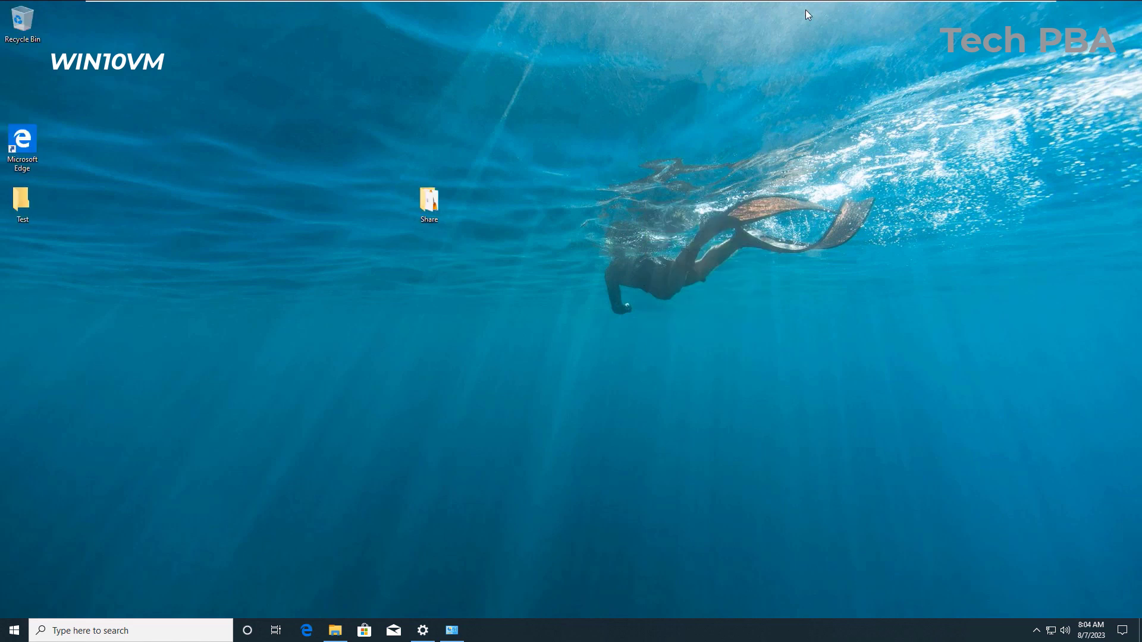
mouse_move(814, 7)
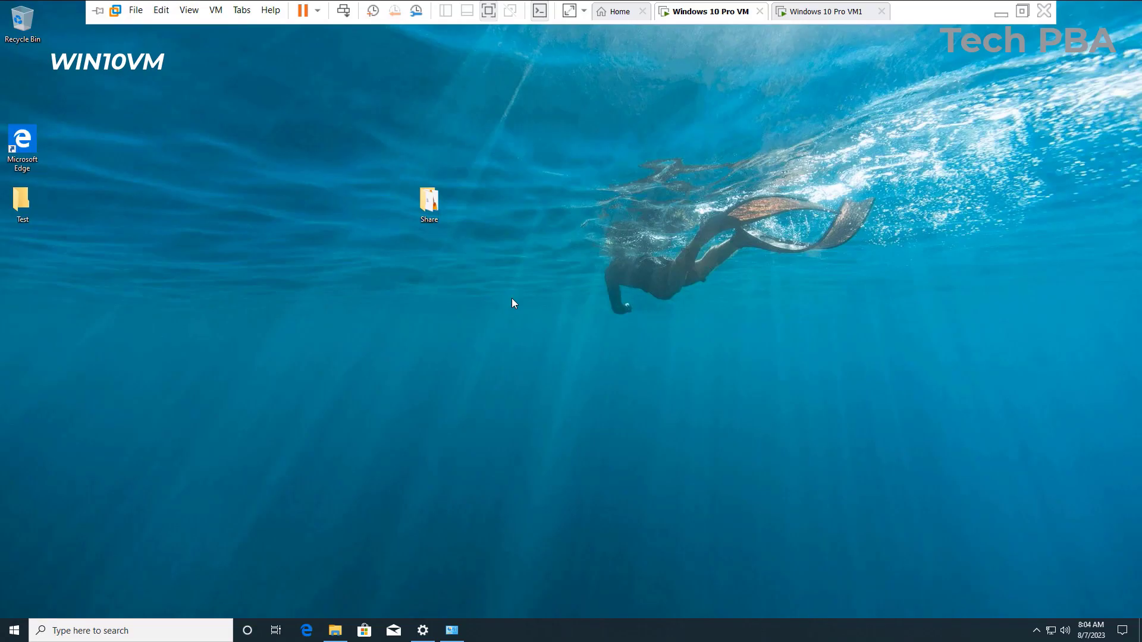
Step: Open a Command Prompt and run hostname to check this computer's name
key(super+r)
text(cmd)
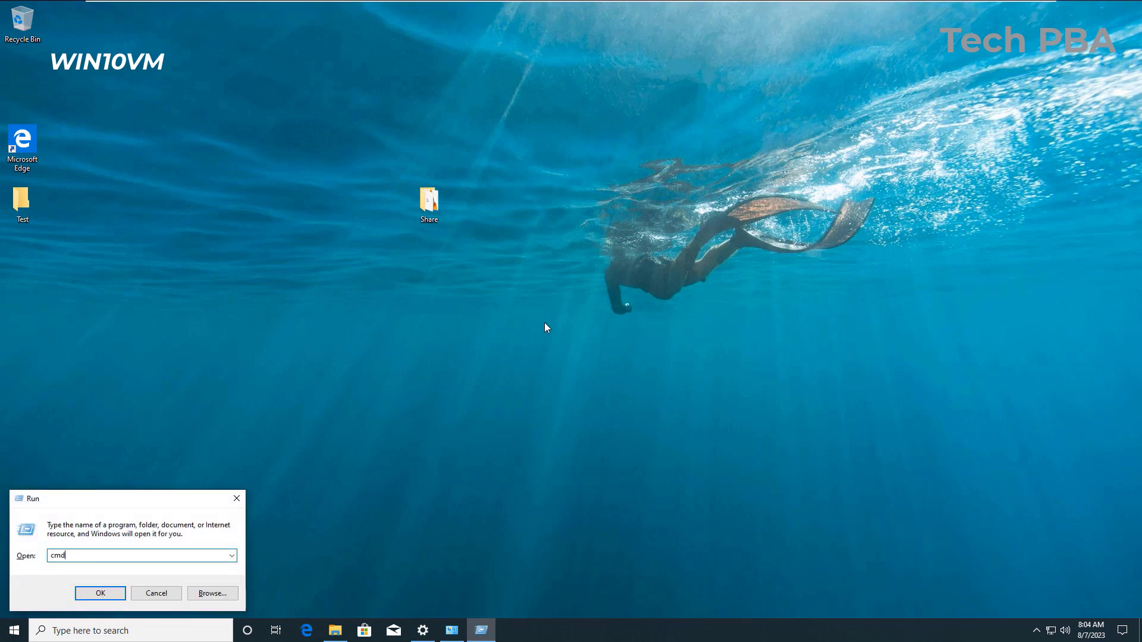
key(Return)
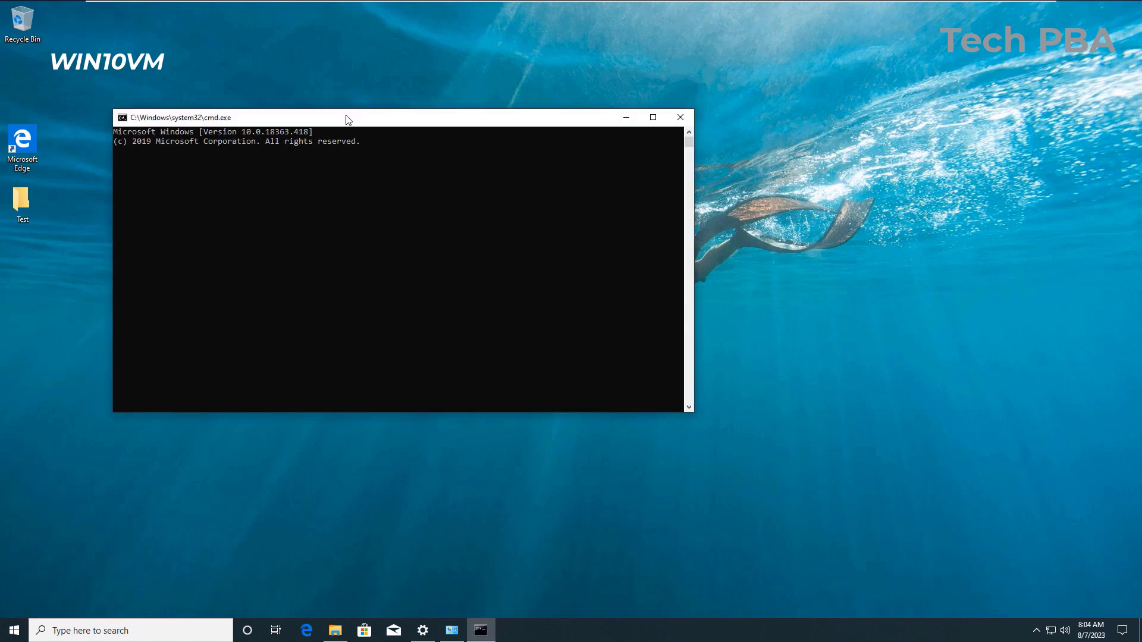
drag(346, 119, 327, 231)
text(hostanam)
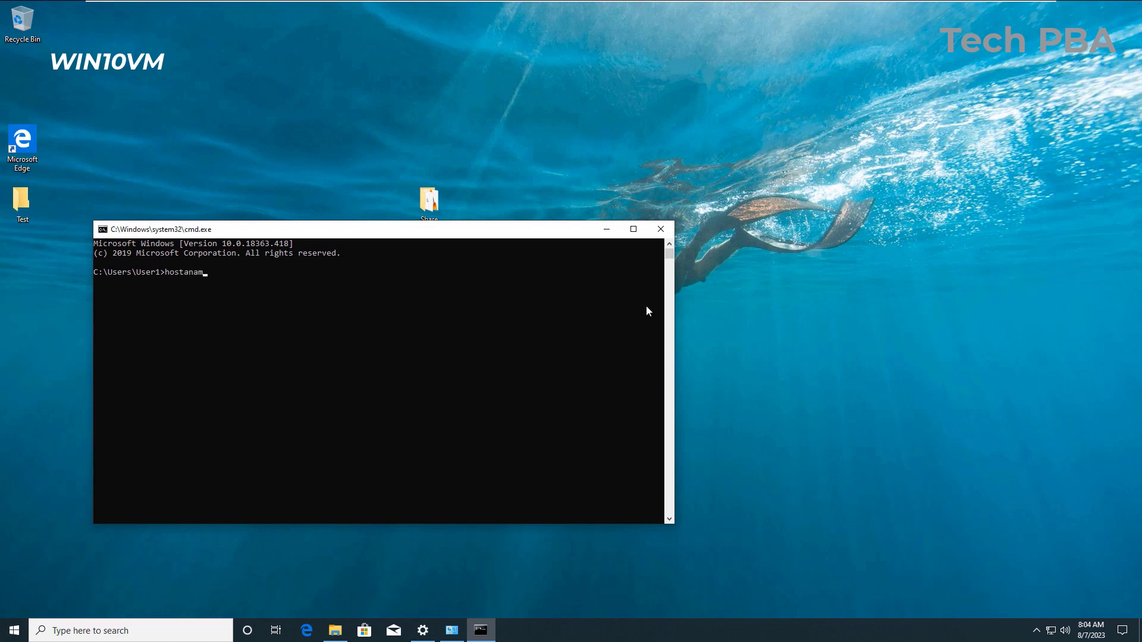
key(BackSpace)
key(BackSpace)
key(BackSpace)
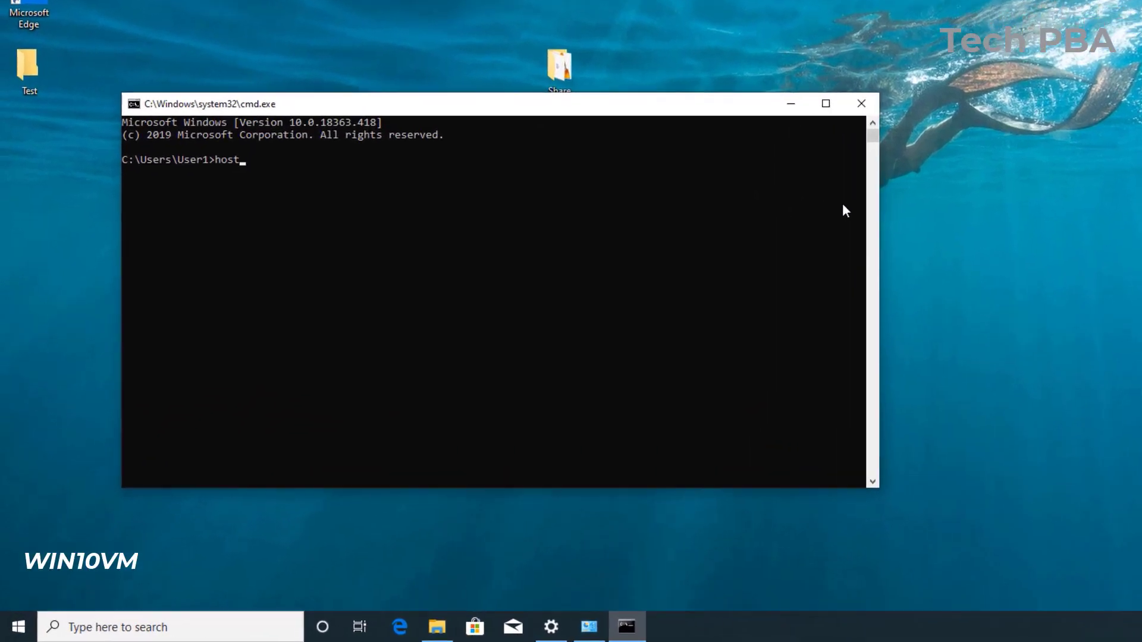
text(name)
key(Return)
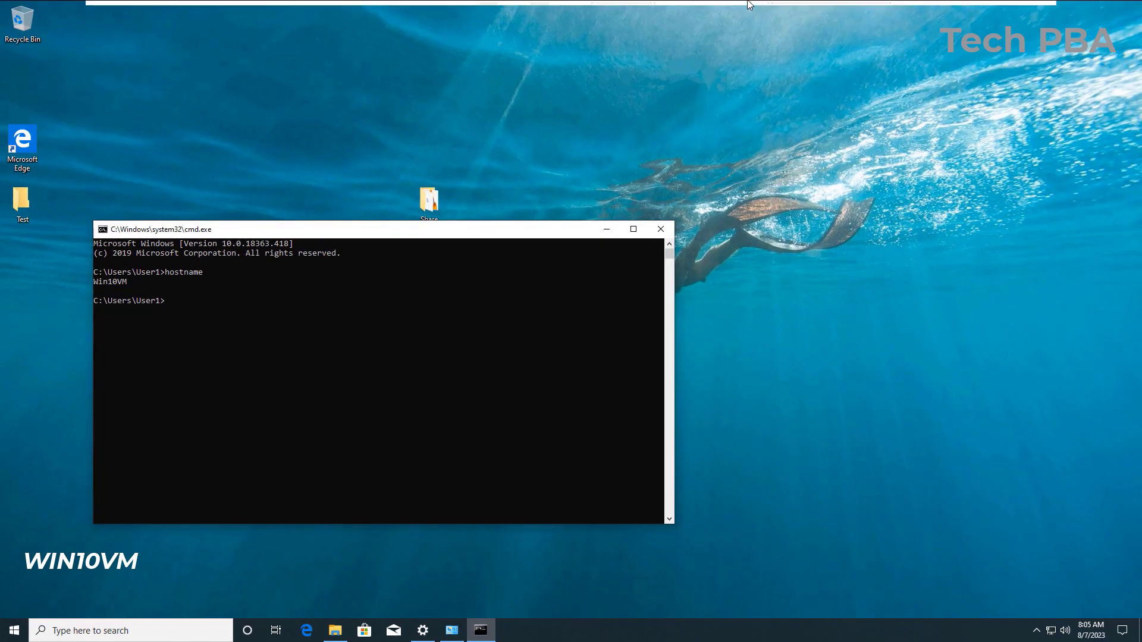
Step: Switch to the Windows 10 Pro VM1 virtual machine and run hostname in its Command Prompt
mouse_move(748, 4)
click(817, 14)
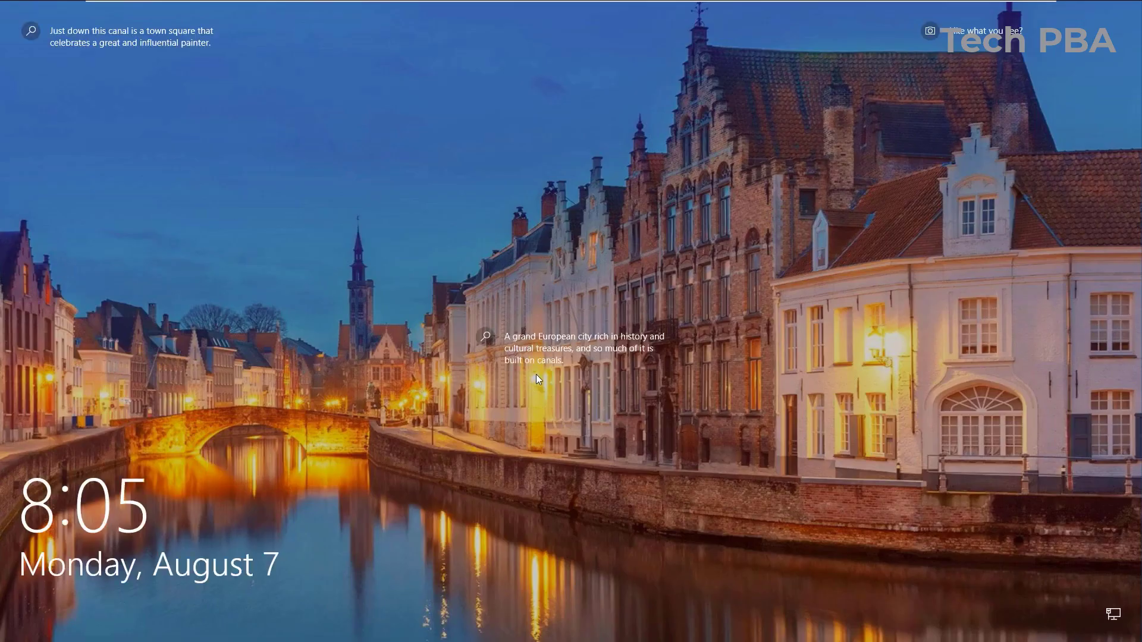
click(553, 417)
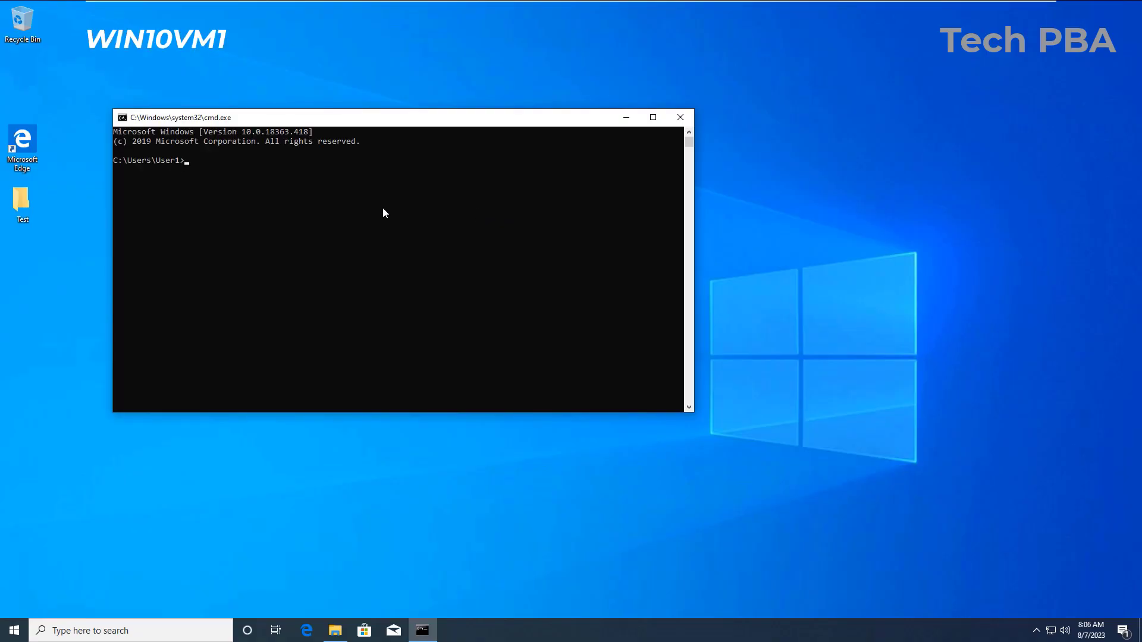
click(330, 169)
text(hostname)
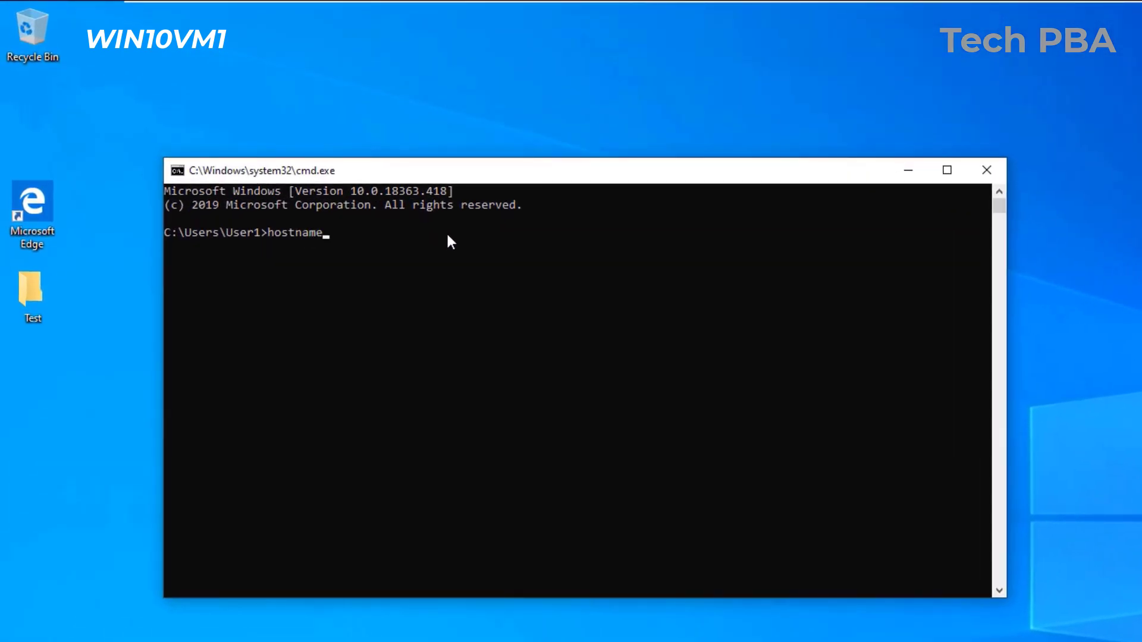
key(Return)
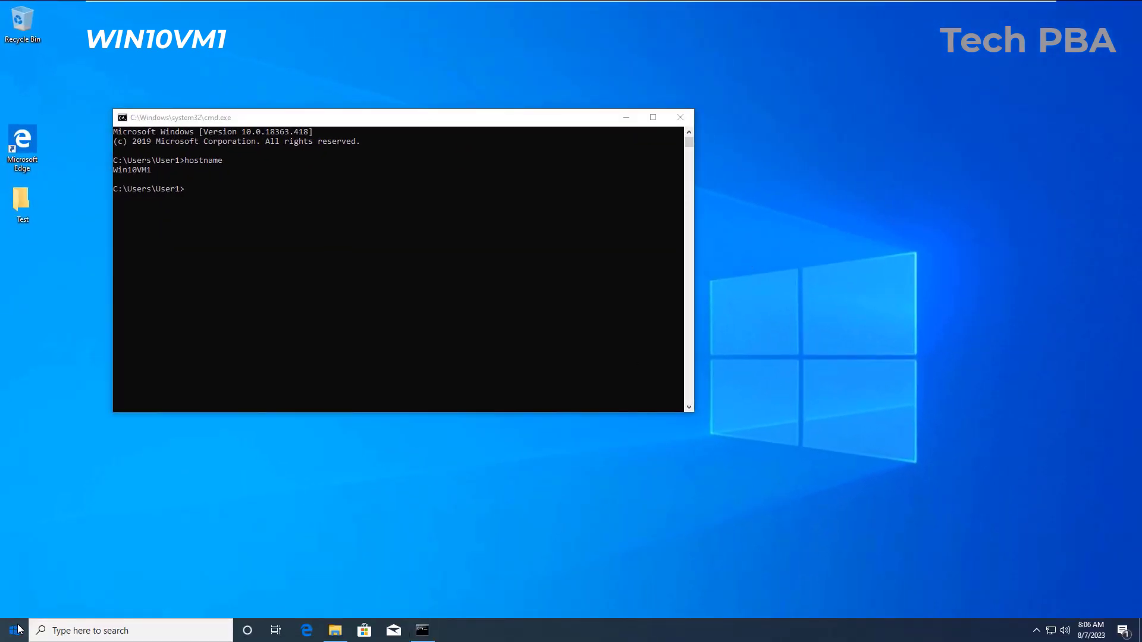
Step: In Windows Settings, set the Ethernet connection's network profile to Private, close Settings, and minimize the Command Prompt
key(super)
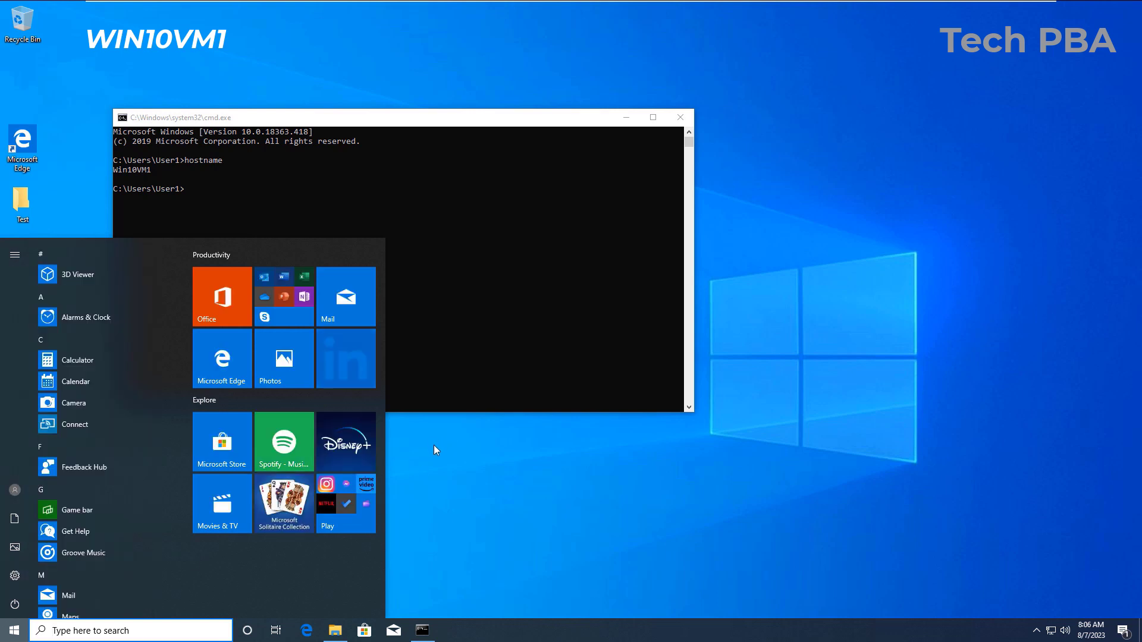
key(super+i)
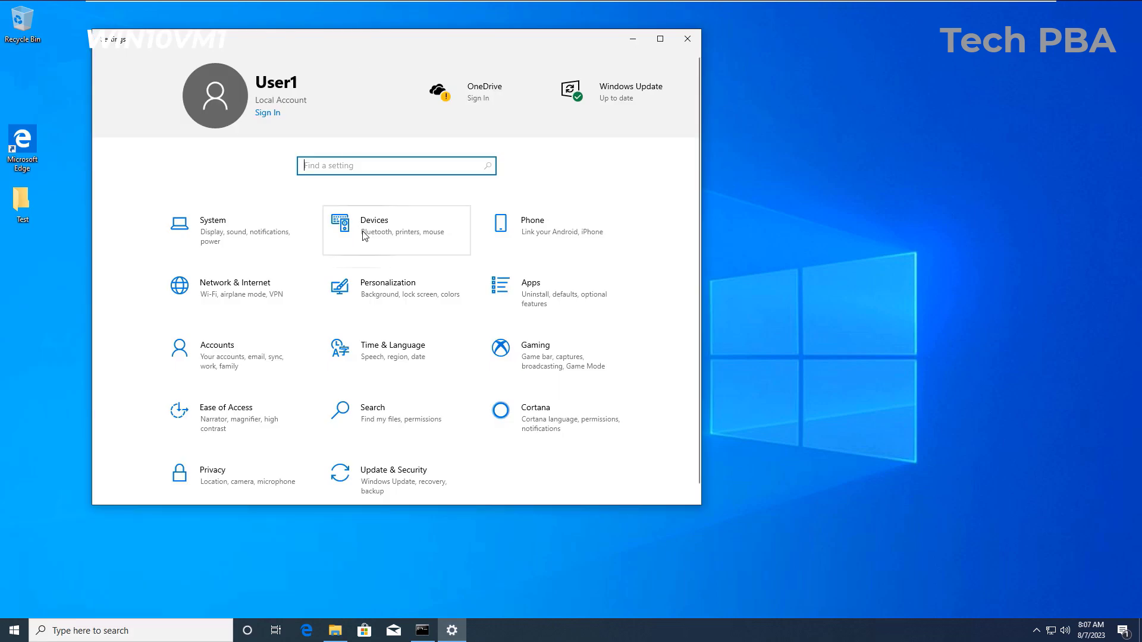
click(227, 298)
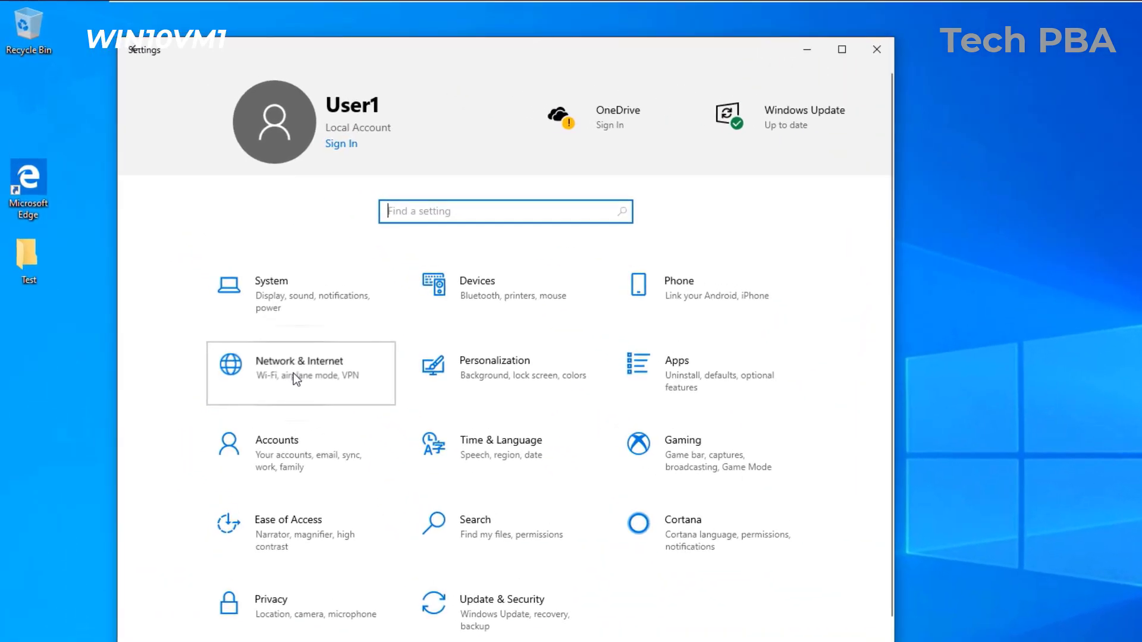
click(294, 373)
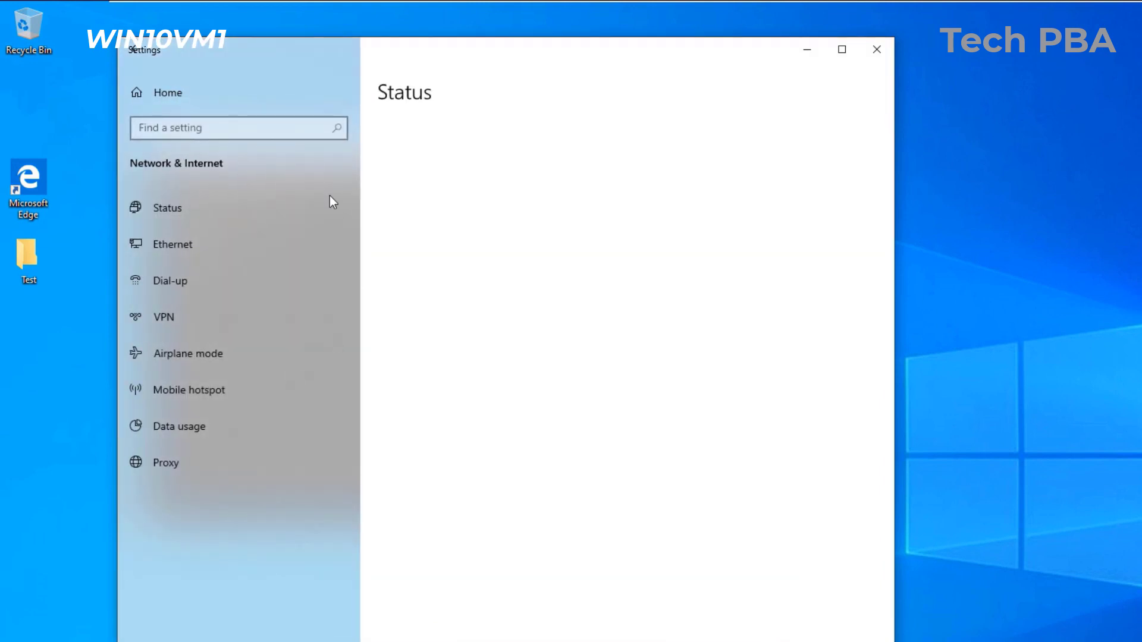
click(177, 244)
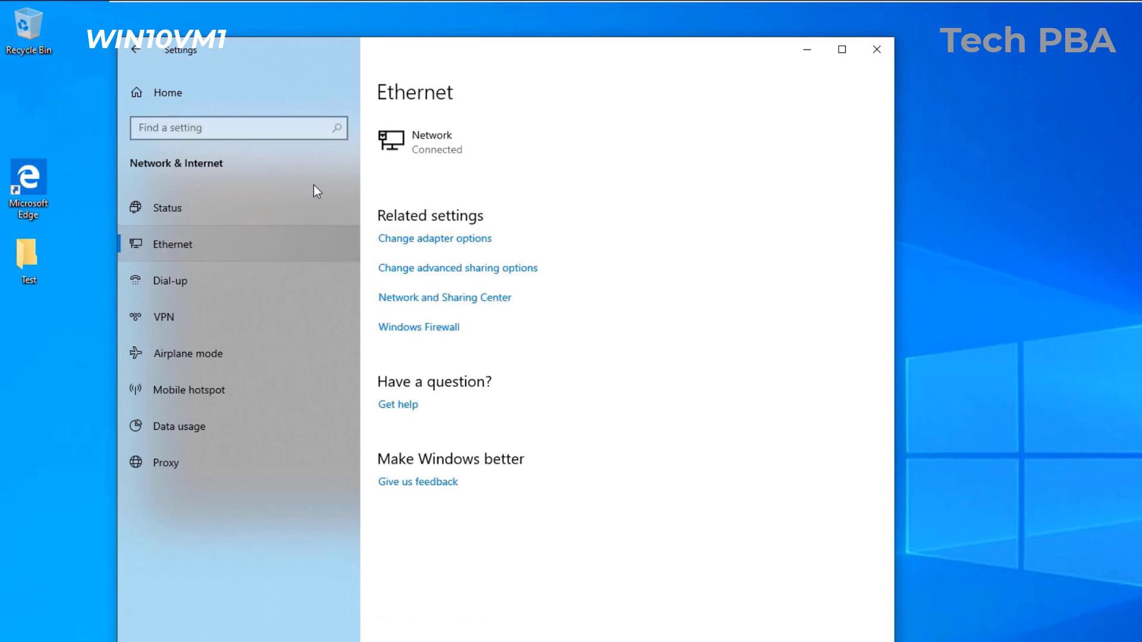
click(444, 153)
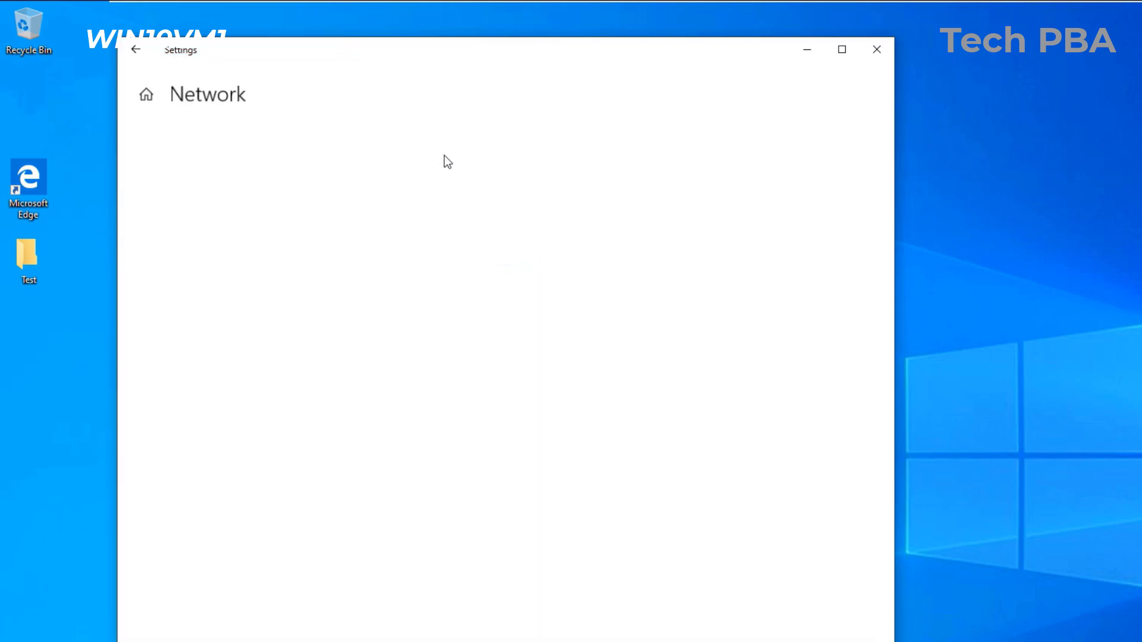
click(142, 239)
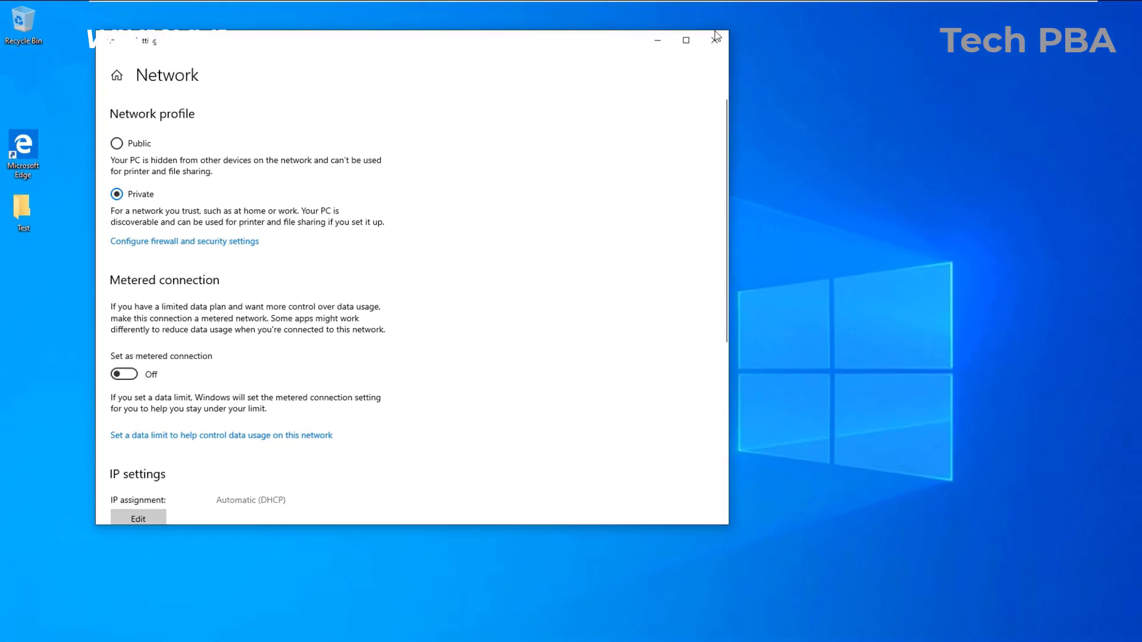
click(688, 40)
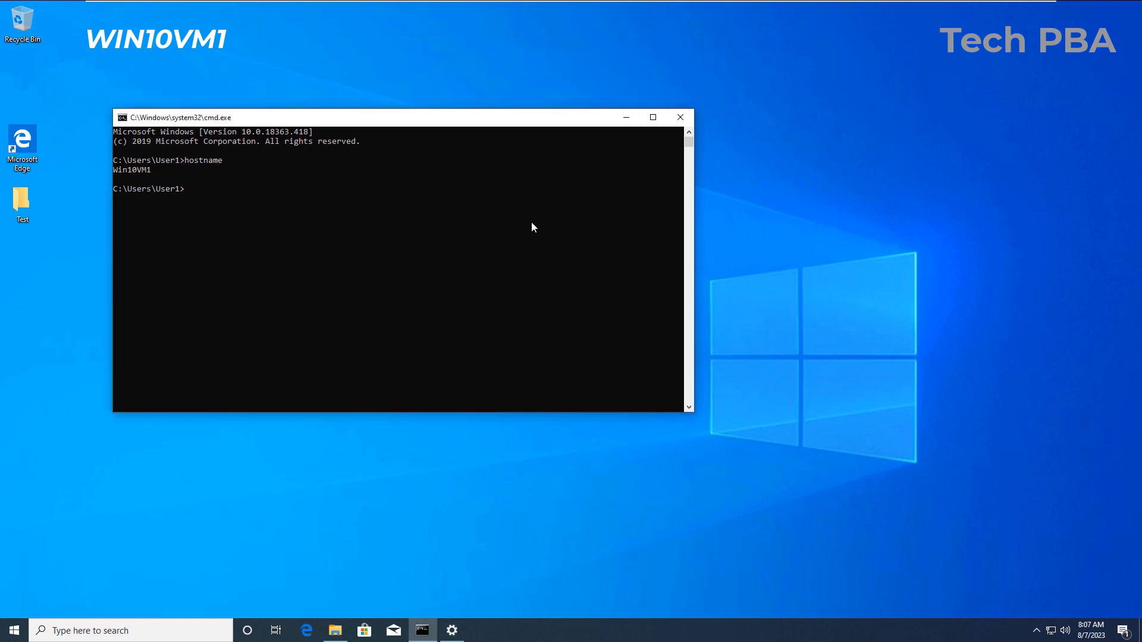
click(625, 117)
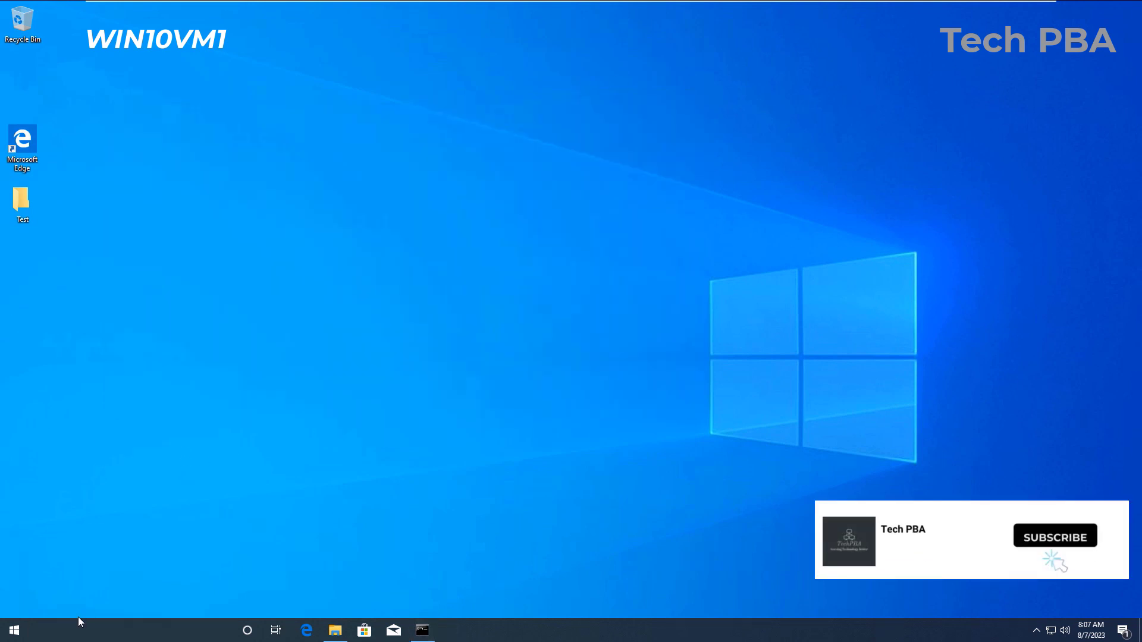
Step: In Control Panel's advanced sharing settings, turn on file and printer sharing for the Private profile on this virtual machine and save the change
click(77, 621)
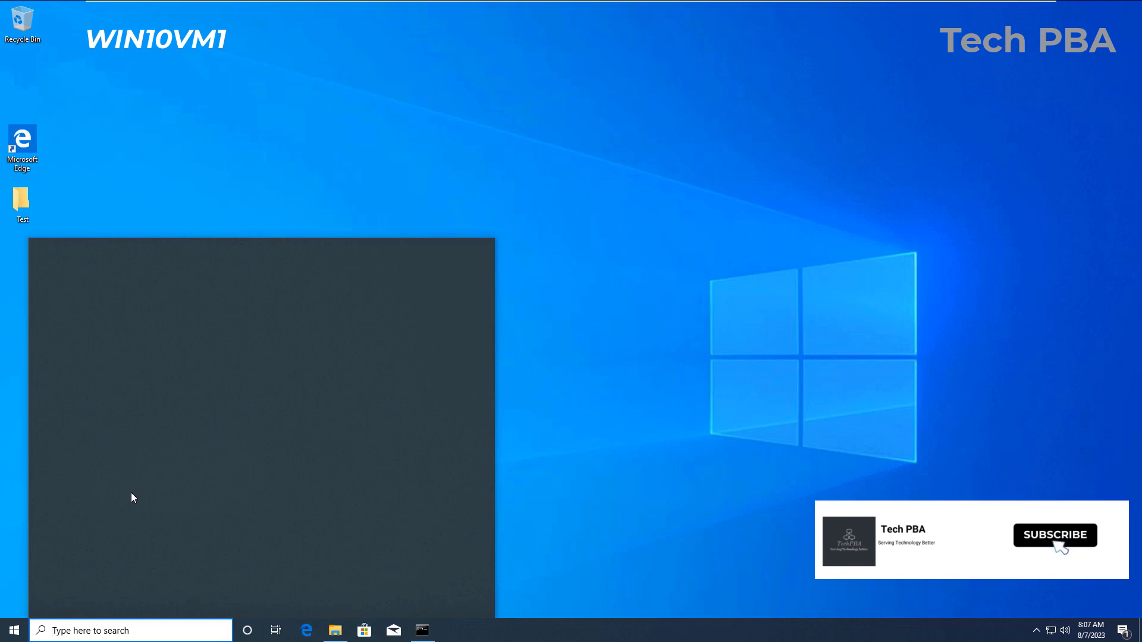
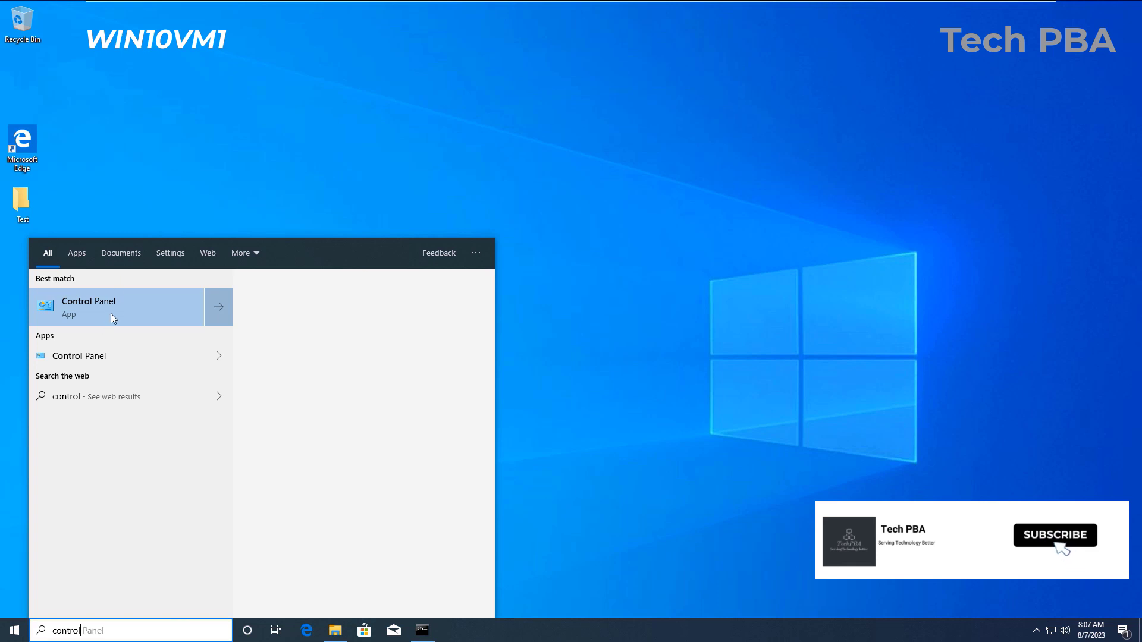
click(111, 316)
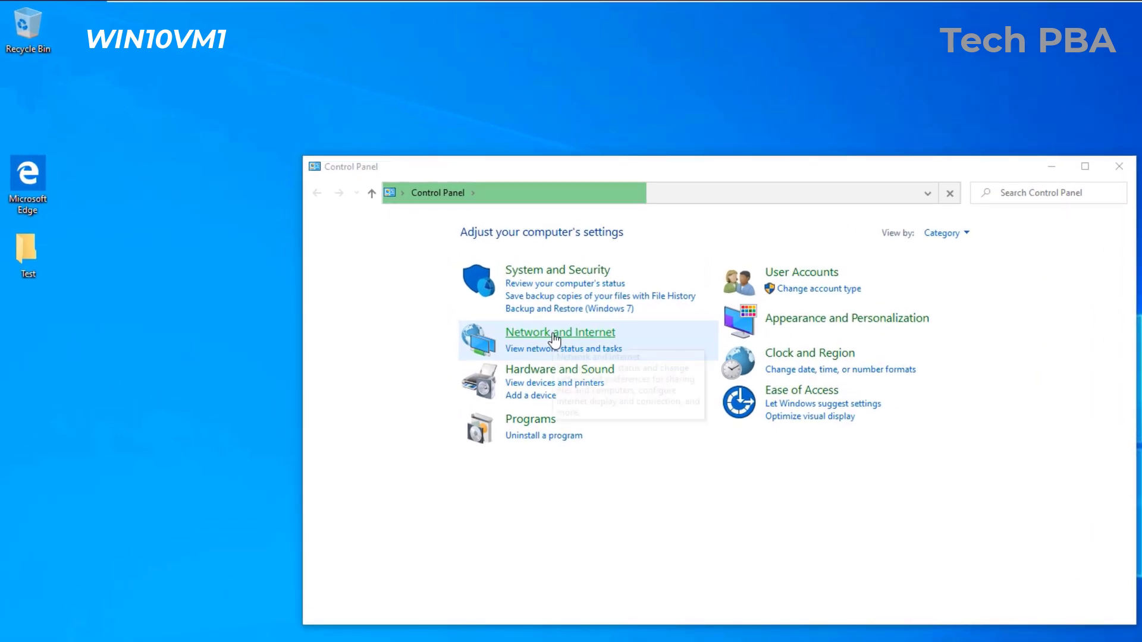
click(548, 337)
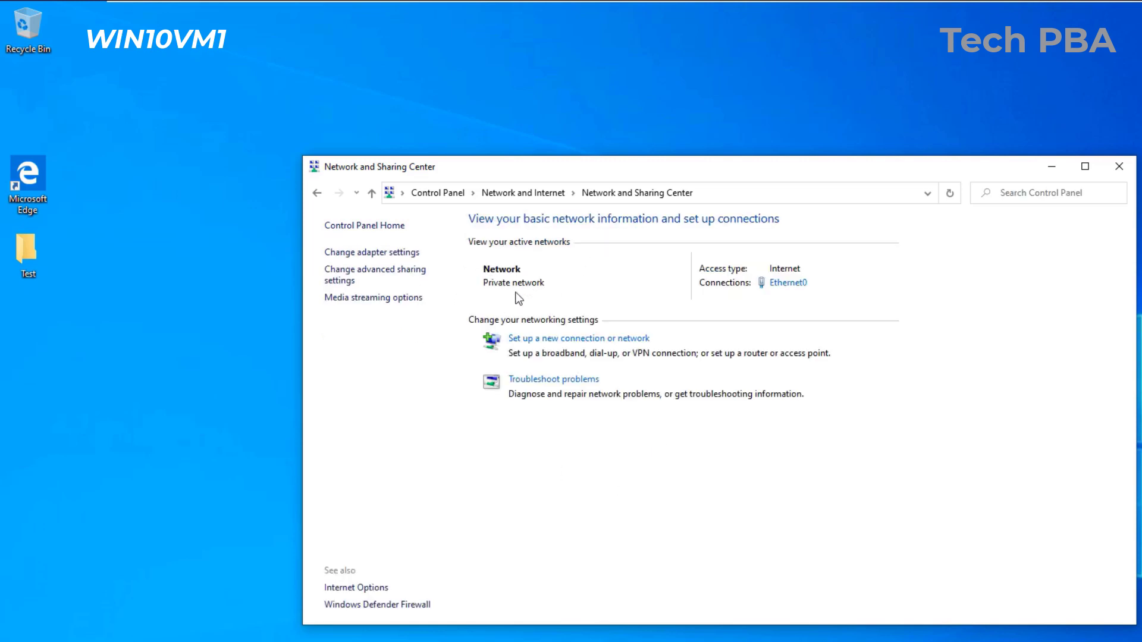
click(370, 275)
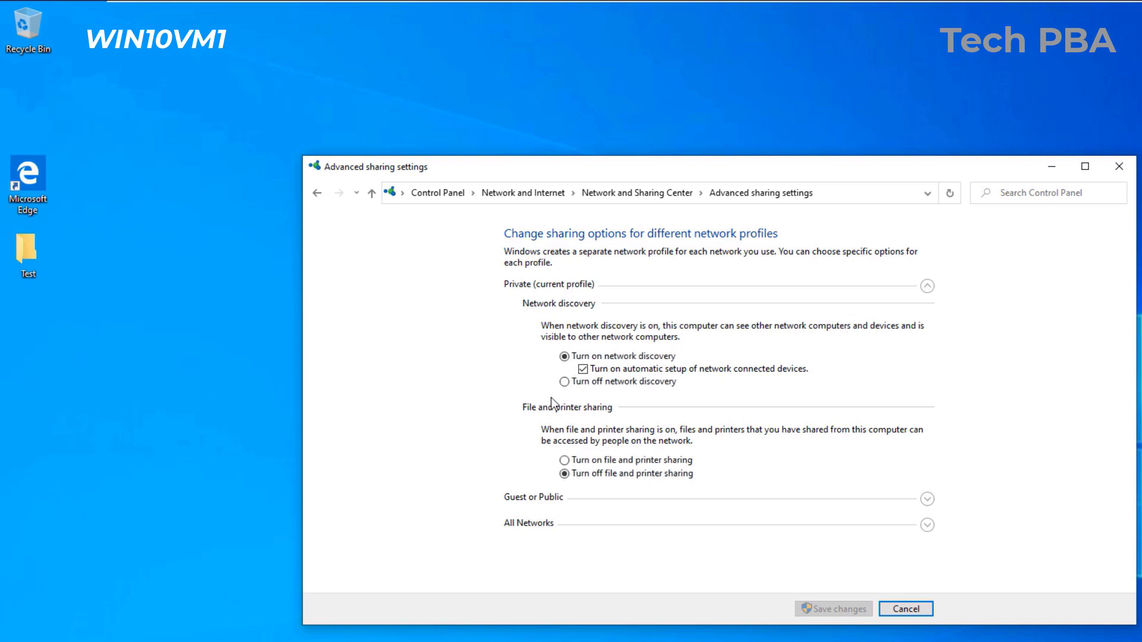
click(565, 461)
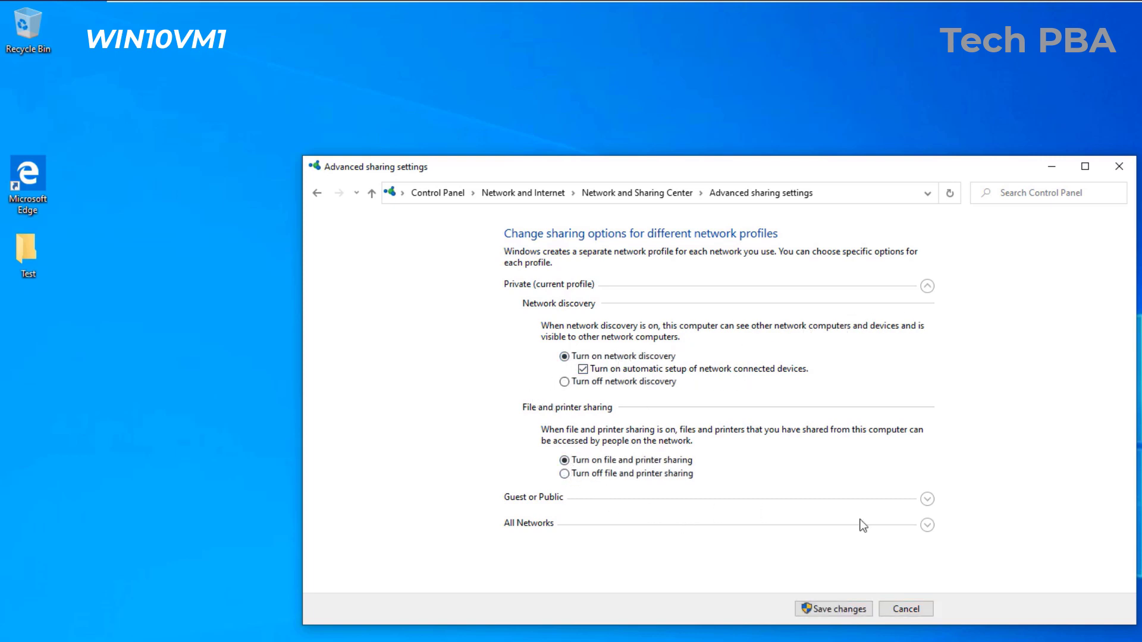
click(835, 611)
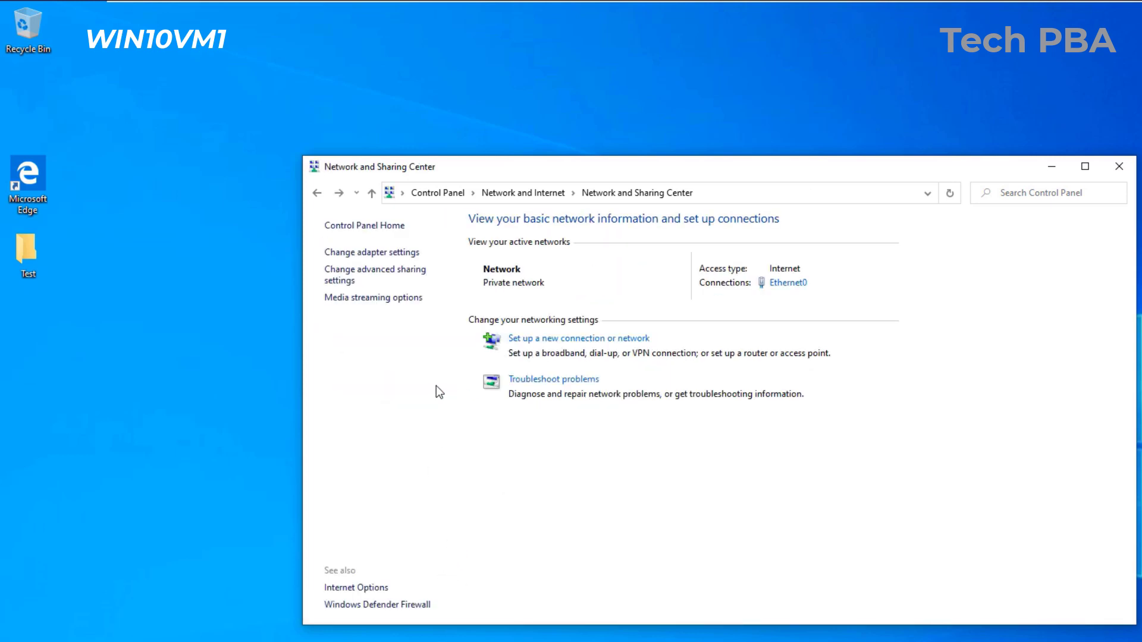
Step: Turn off password protected sharing under All Networks, save the change, and close the Network and Sharing Center
click(357, 279)
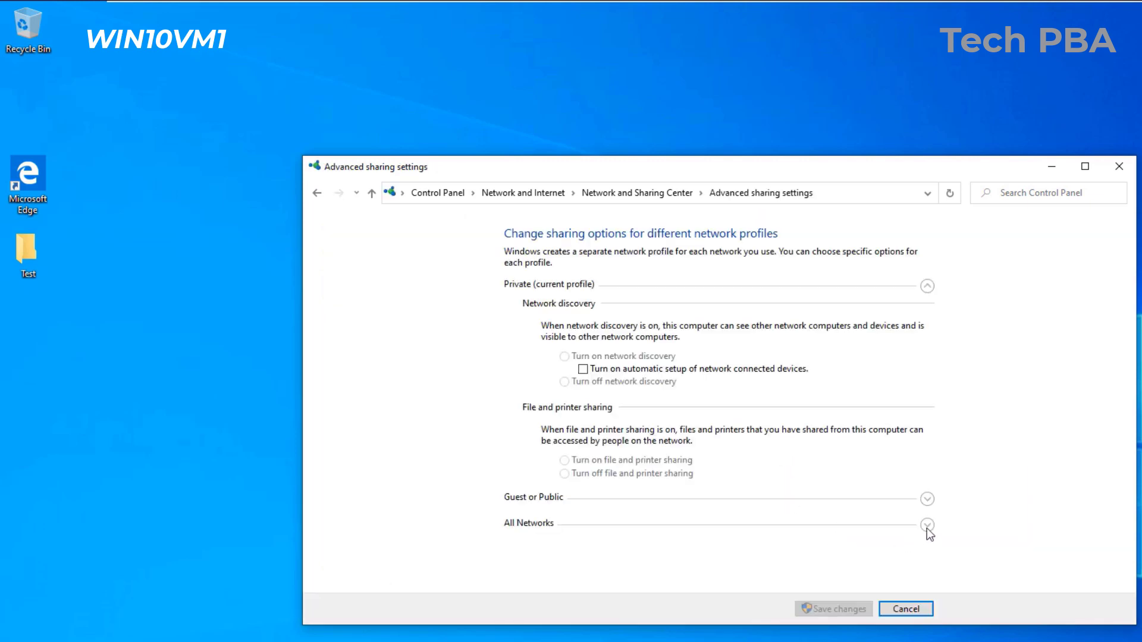
click(927, 525)
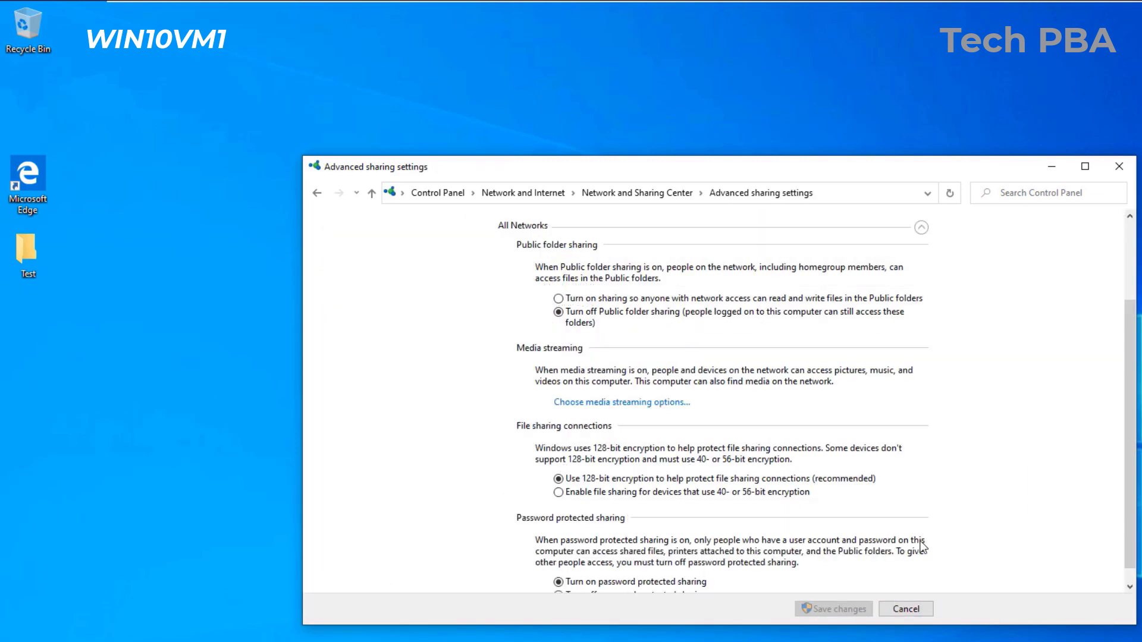
scroll(921, 546, down, 1)
click(579, 583)
click(840, 613)
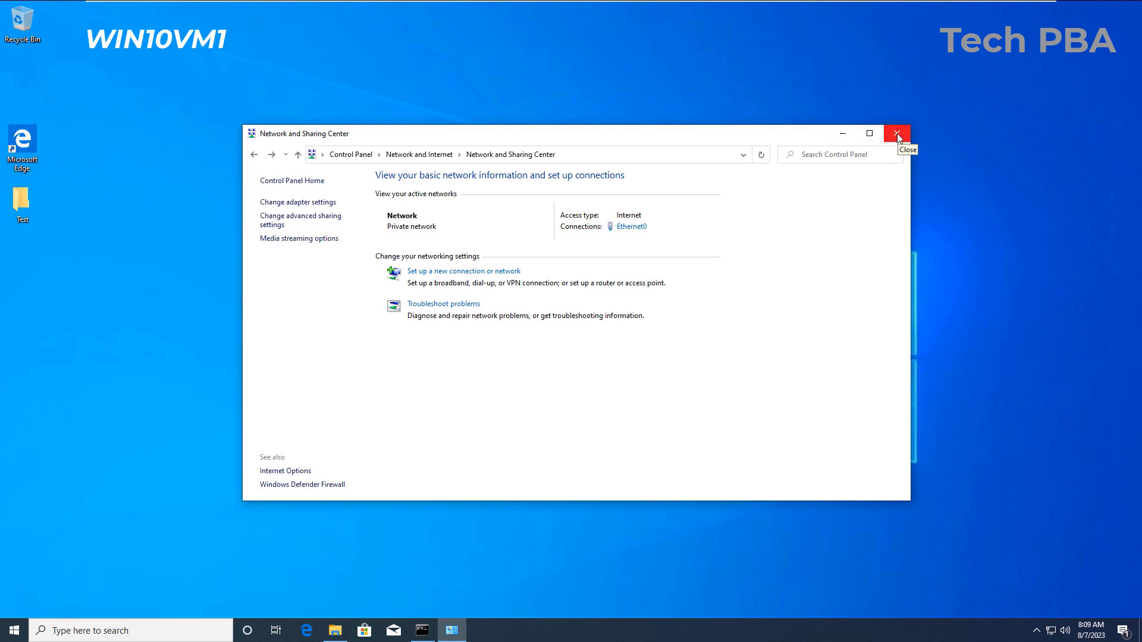
click(898, 137)
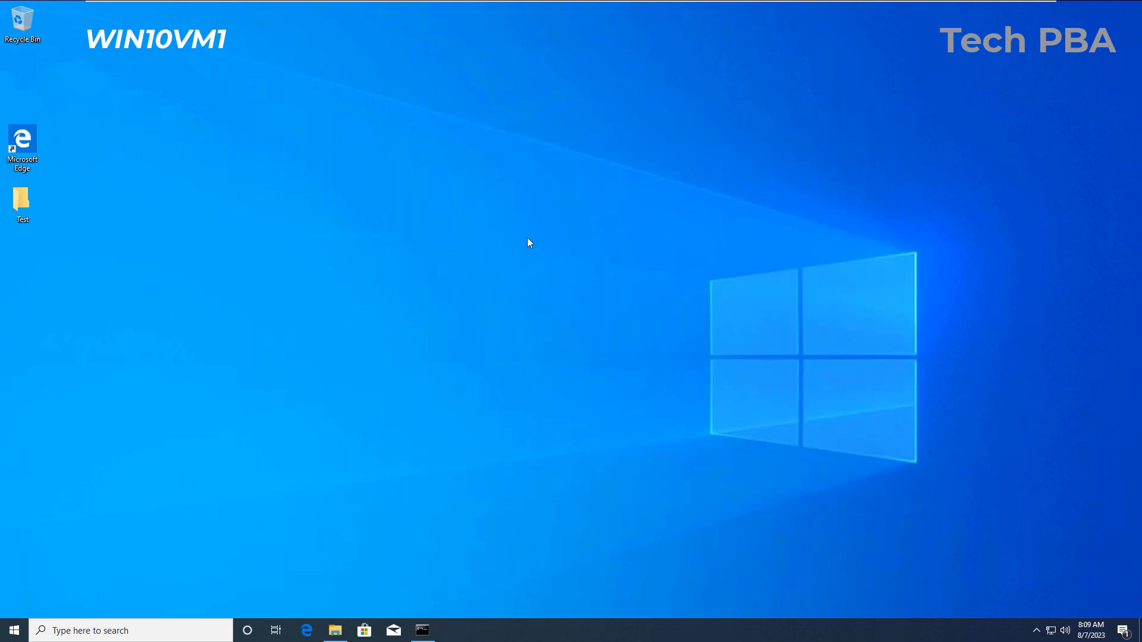
Step: Refresh the desktop, switch to the Windows 10 Pro VM virtual machine, and minimize its Command Prompt window
right_click(327, 183)
click(370, 219)
mouse_move(835, 5)
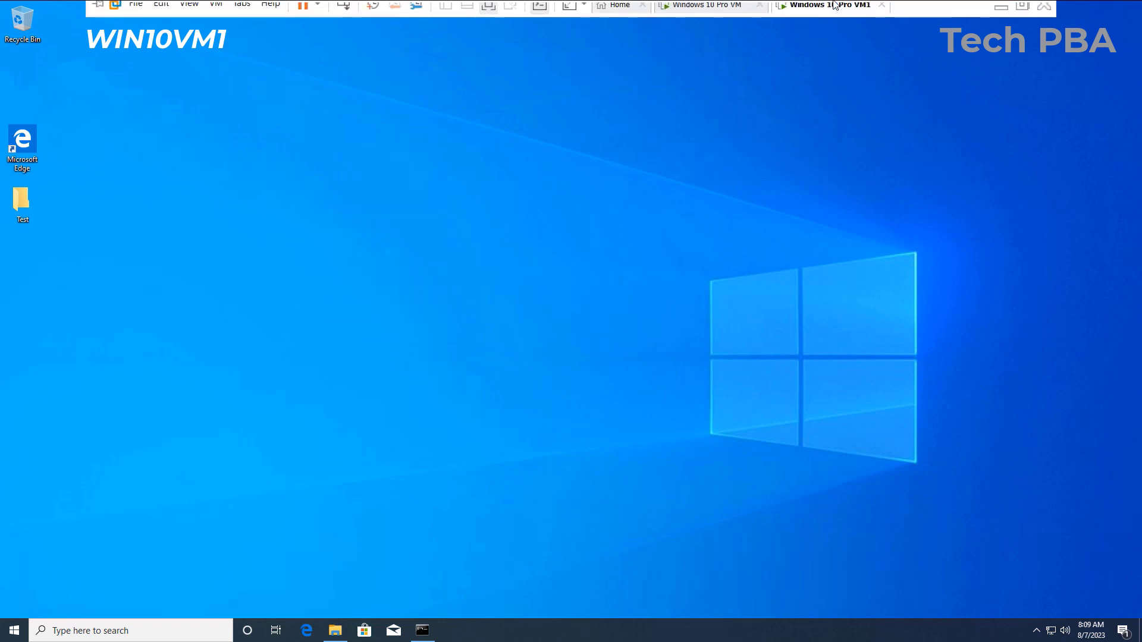
click(708, 10)
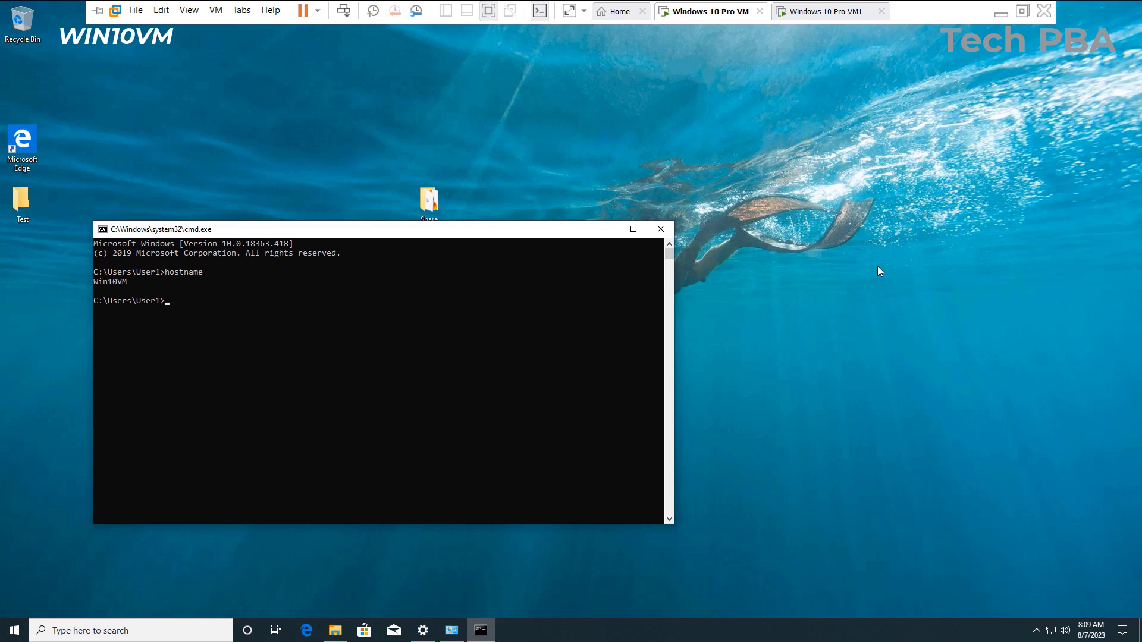
click(898, 161)
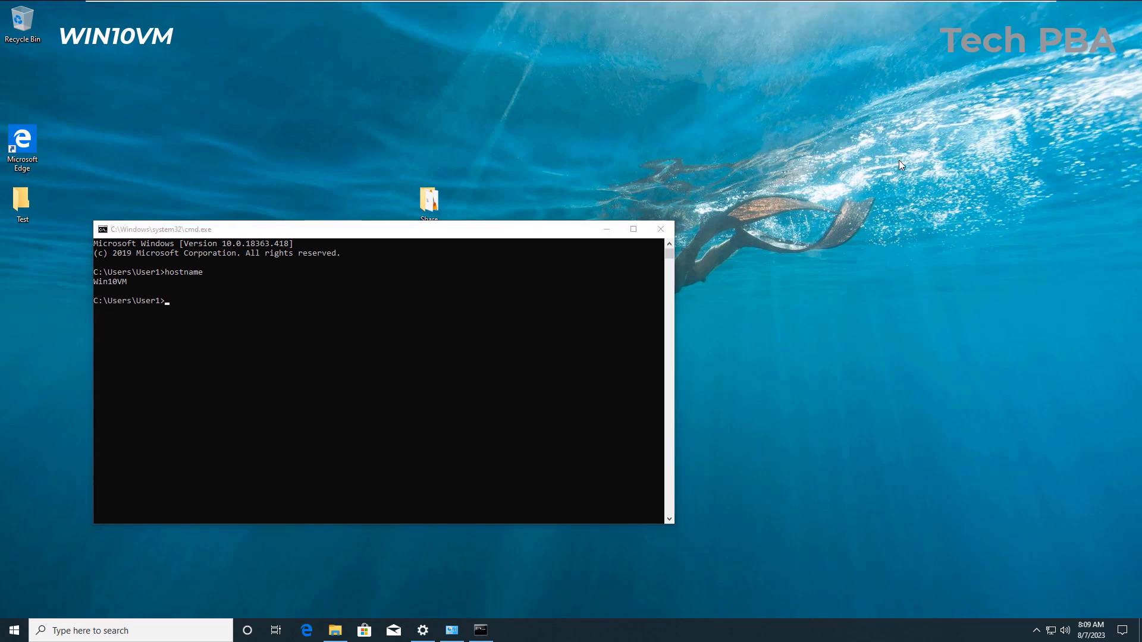
right_click(899, 162)
click(899, 161)
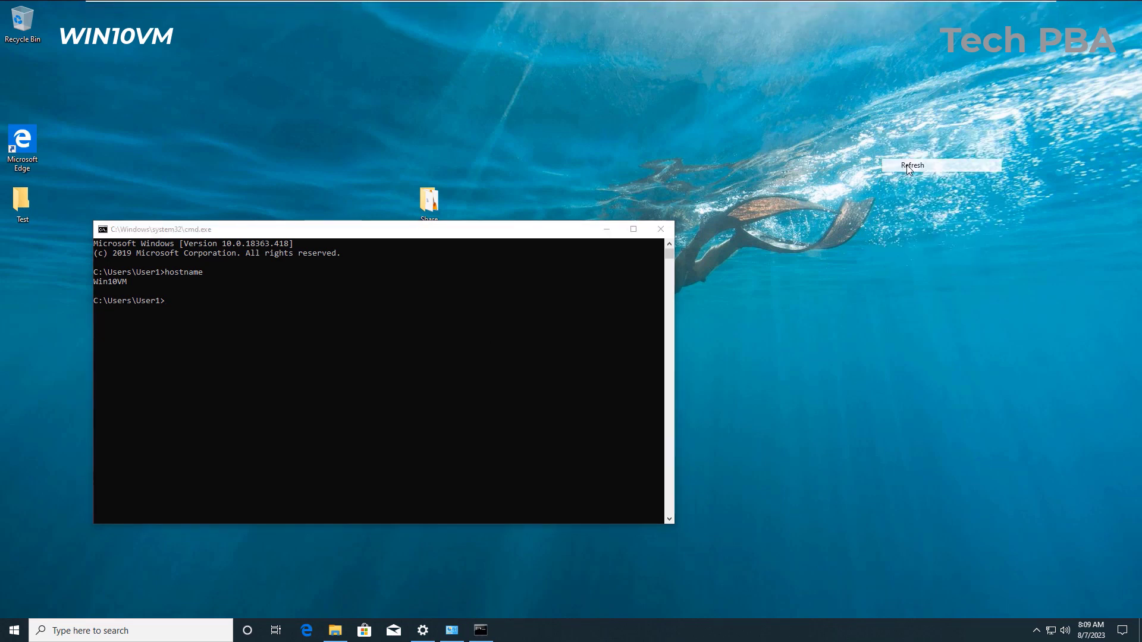
click(230, 378)
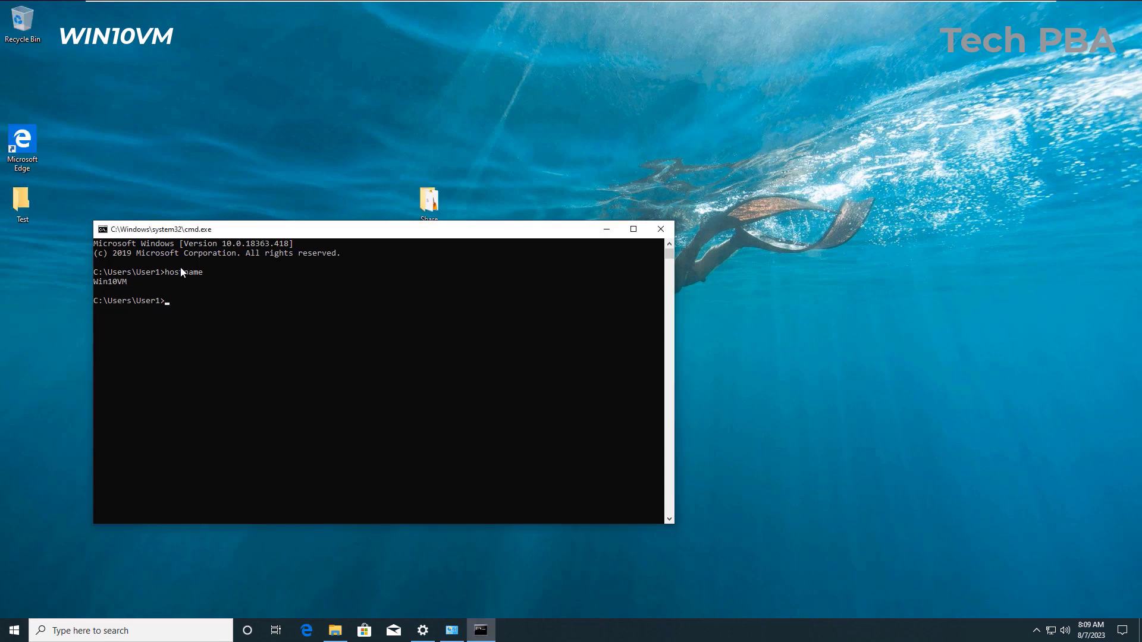
click(606, 231)
Step: Examine the desktop Share folder's network path, advanced sharing settings and share permissions for Everyone, and close its properties
click(435, 216)
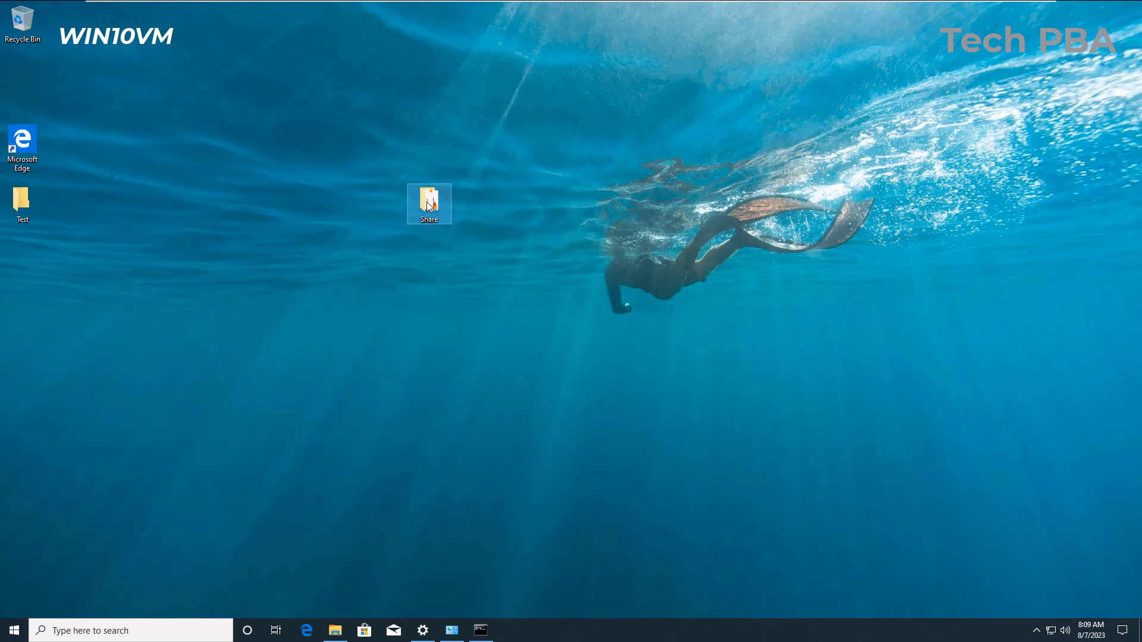
right_click(430, 206)
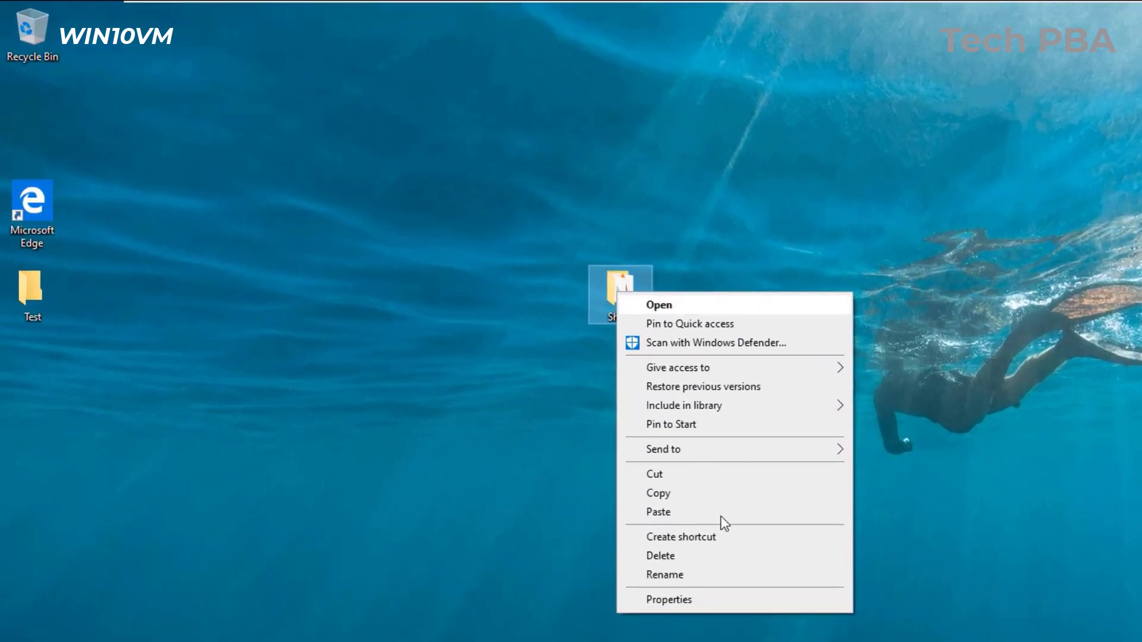
click(691, 601)
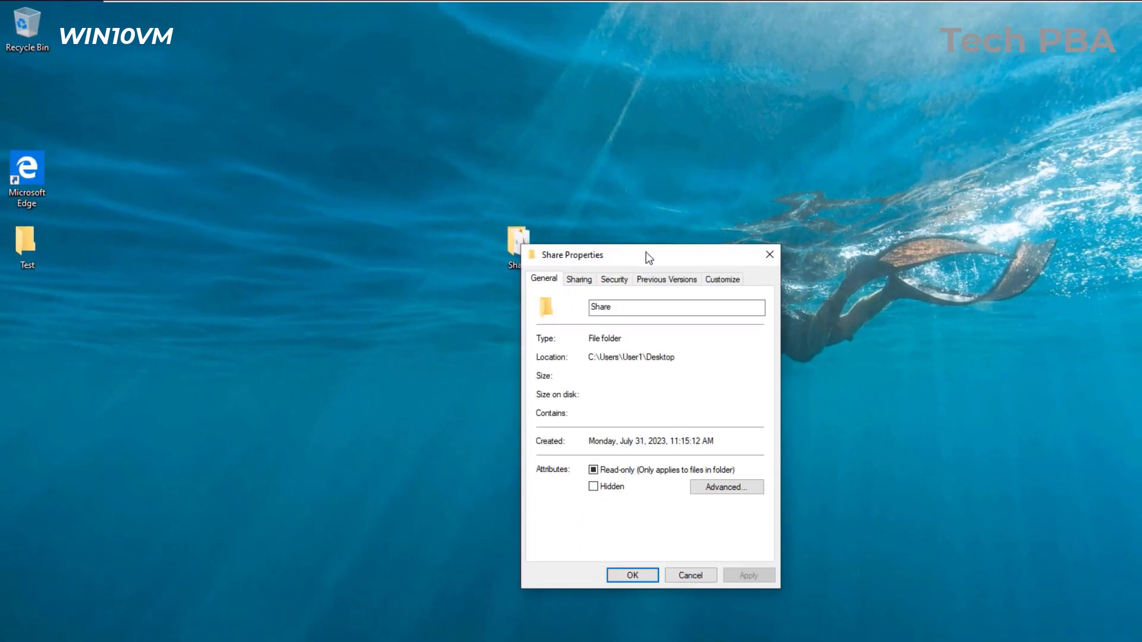
drag(649, 255, 413, 315)
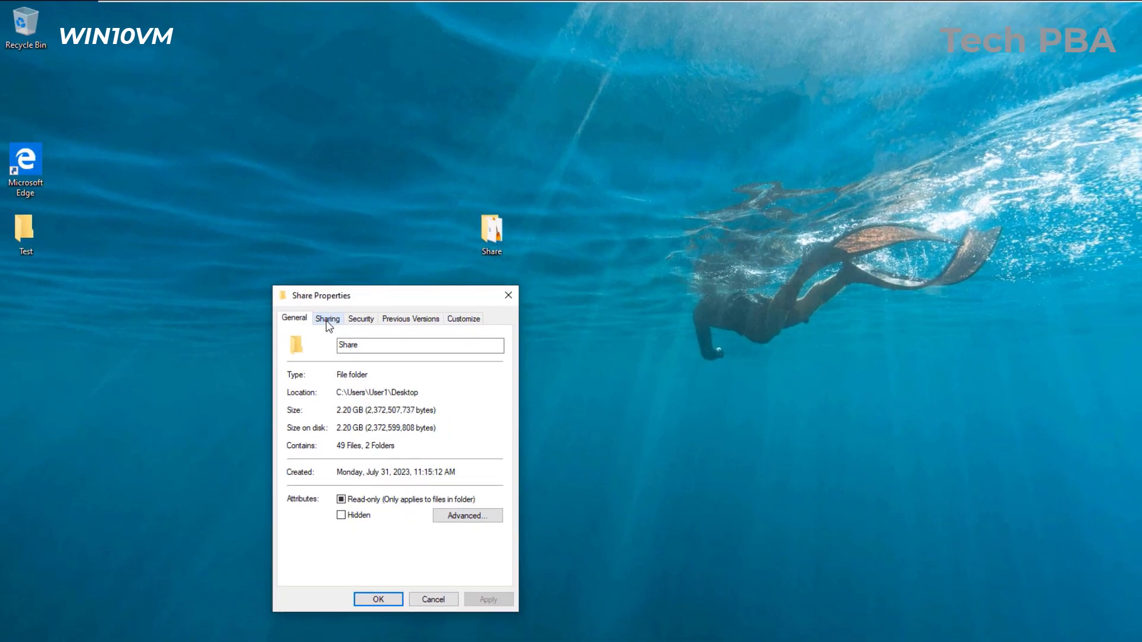
click(329, 323)
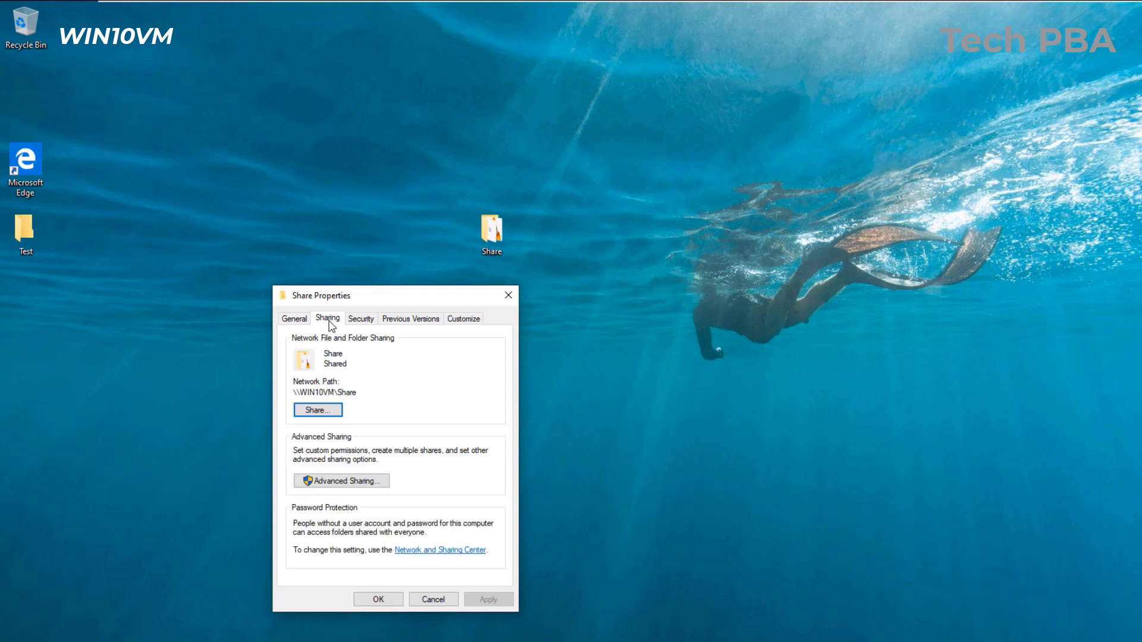
click(338, 482)
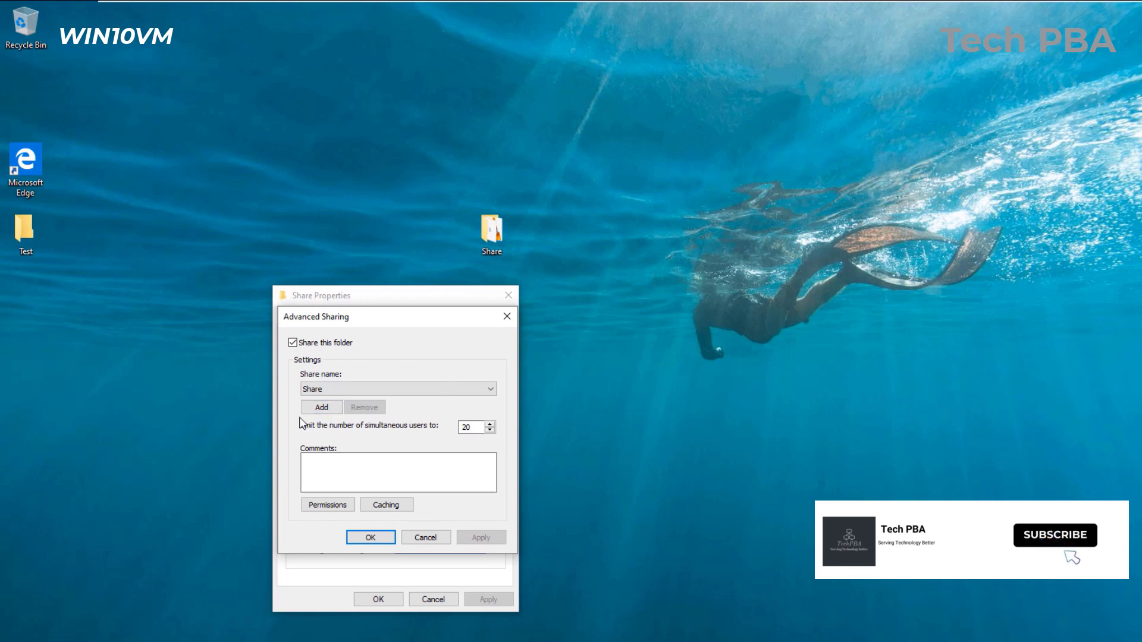
click(328, 512)
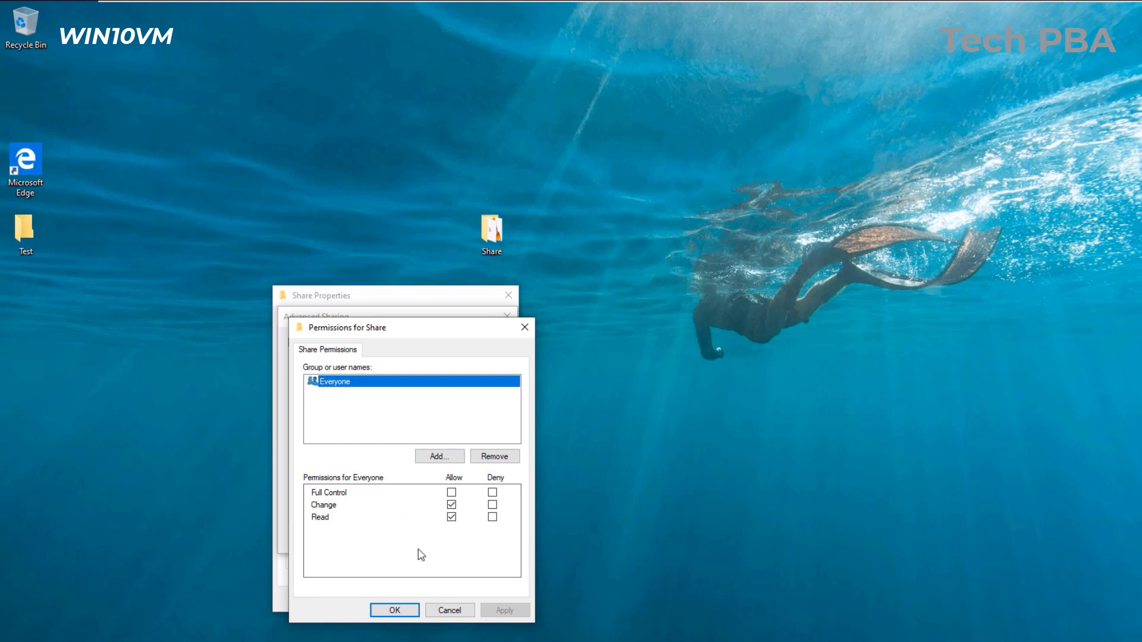
click(393, 611)
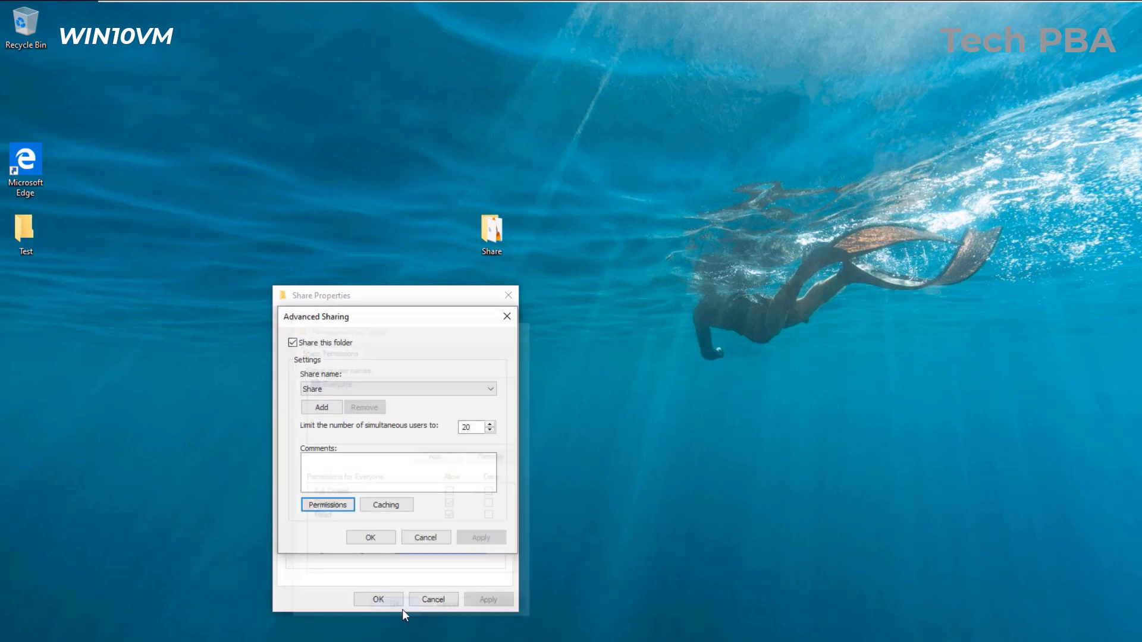
click(373, 541)
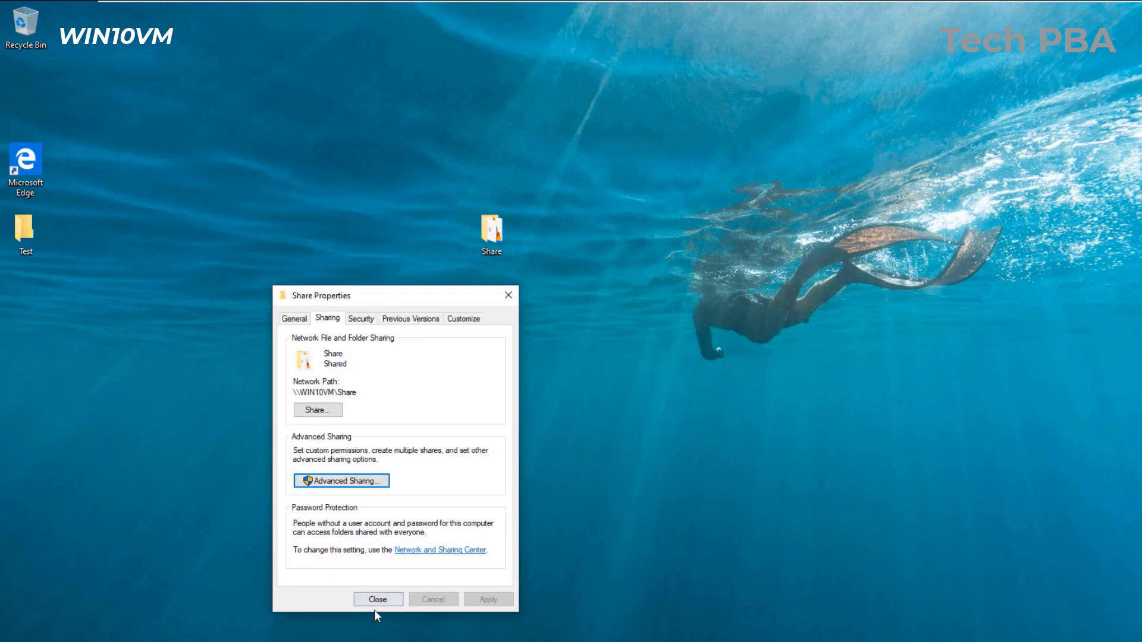
click(376, 601)
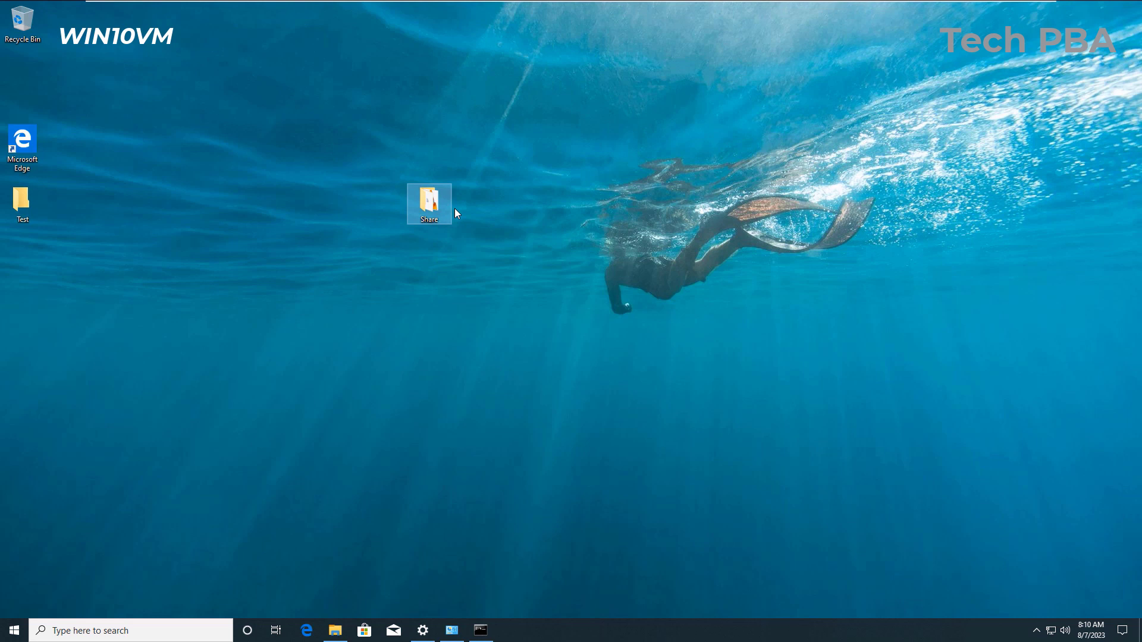
click(560, 305)
right_click(665, 182)
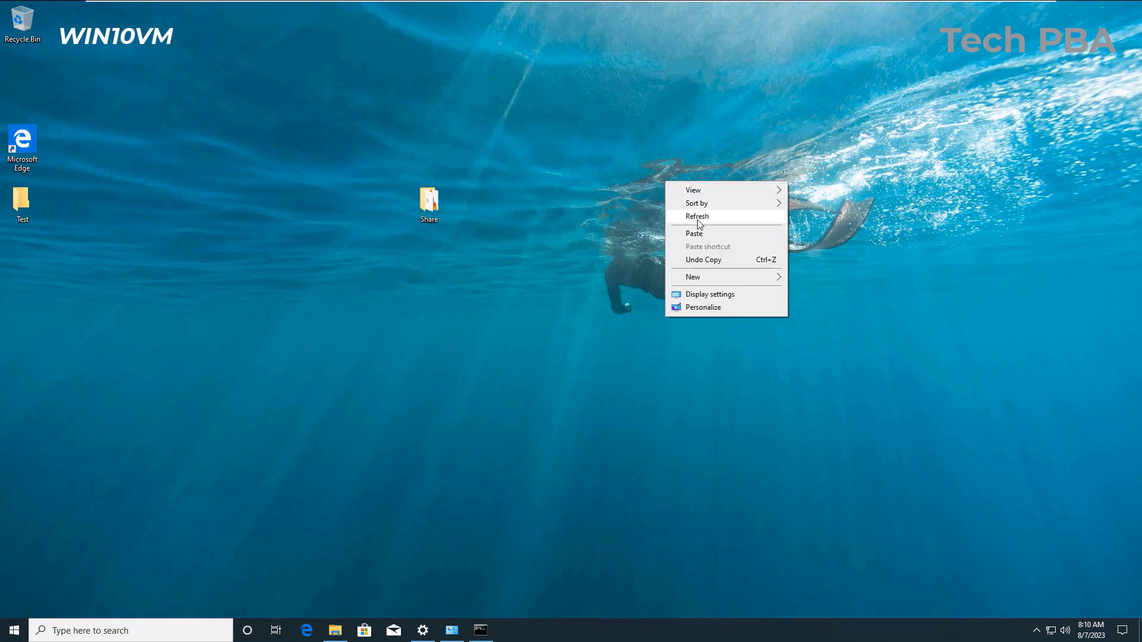
click(695, 217)
right_click(720, 236)
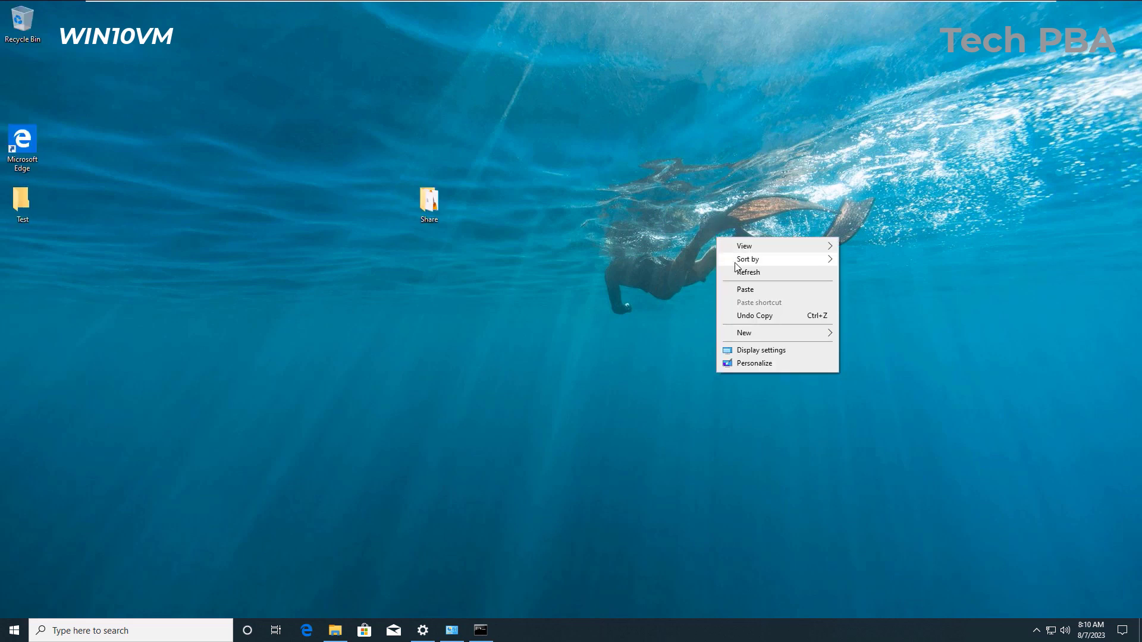
click(750, 273)
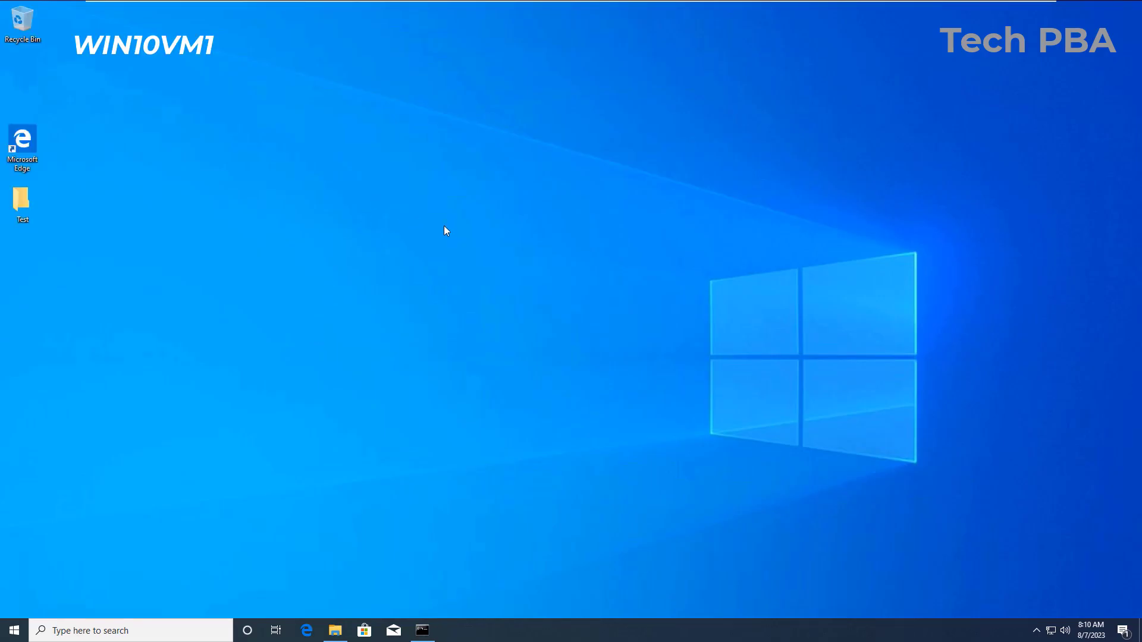
right_click(469, 217)
click(500, 256)
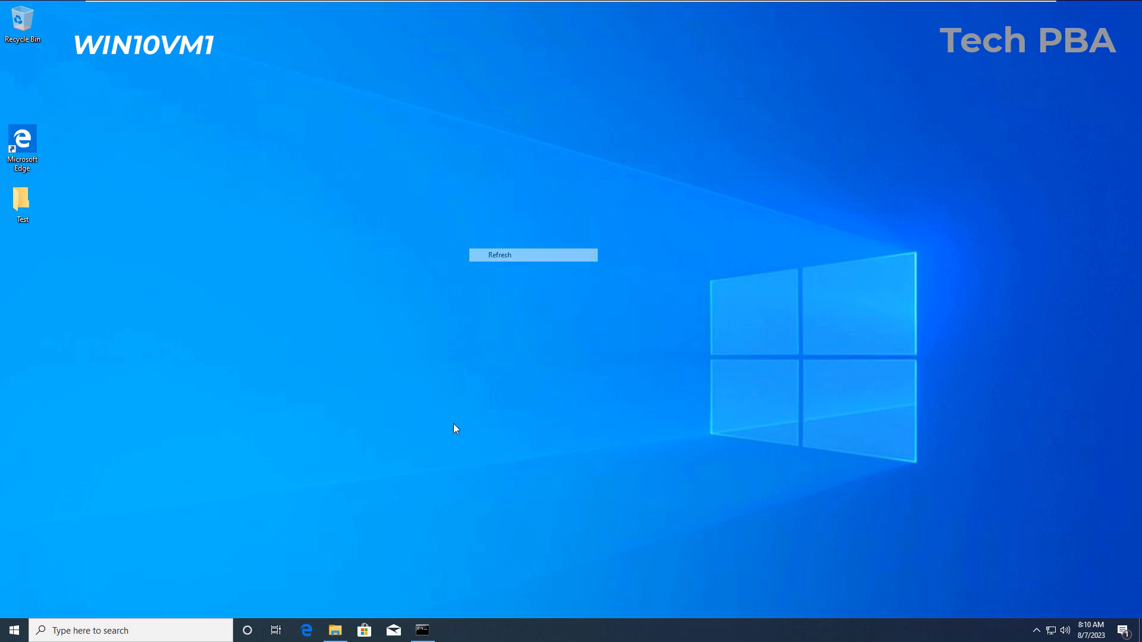
Step: Open a new File Explorer window on the WIN10VM1 machine and show the computers under Network
click(336, 630)
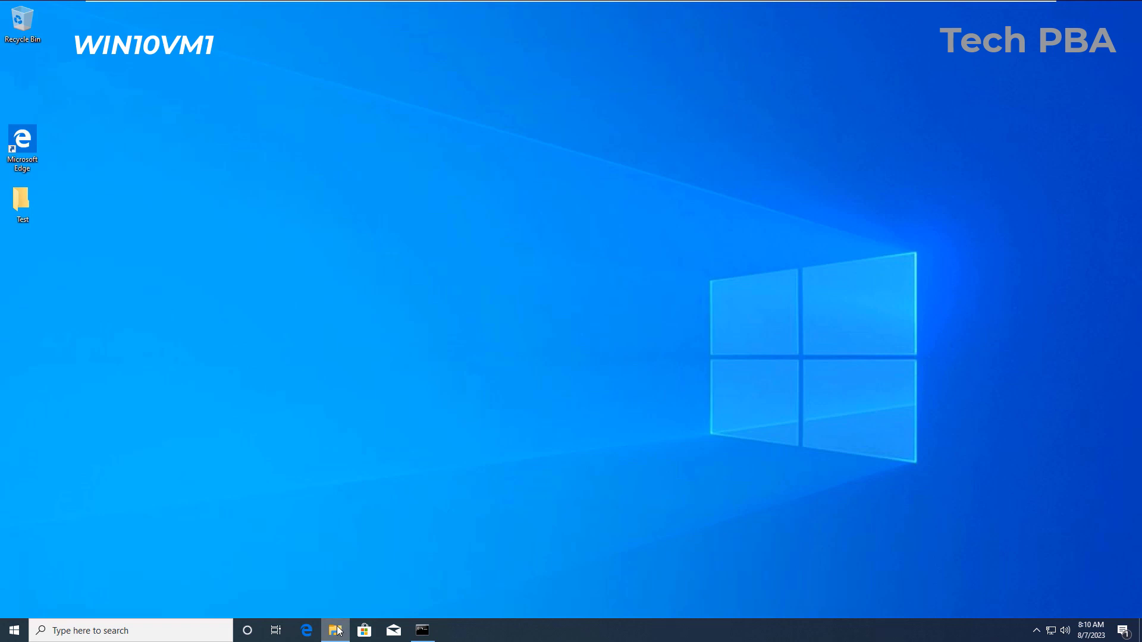
right_click(336, 630)
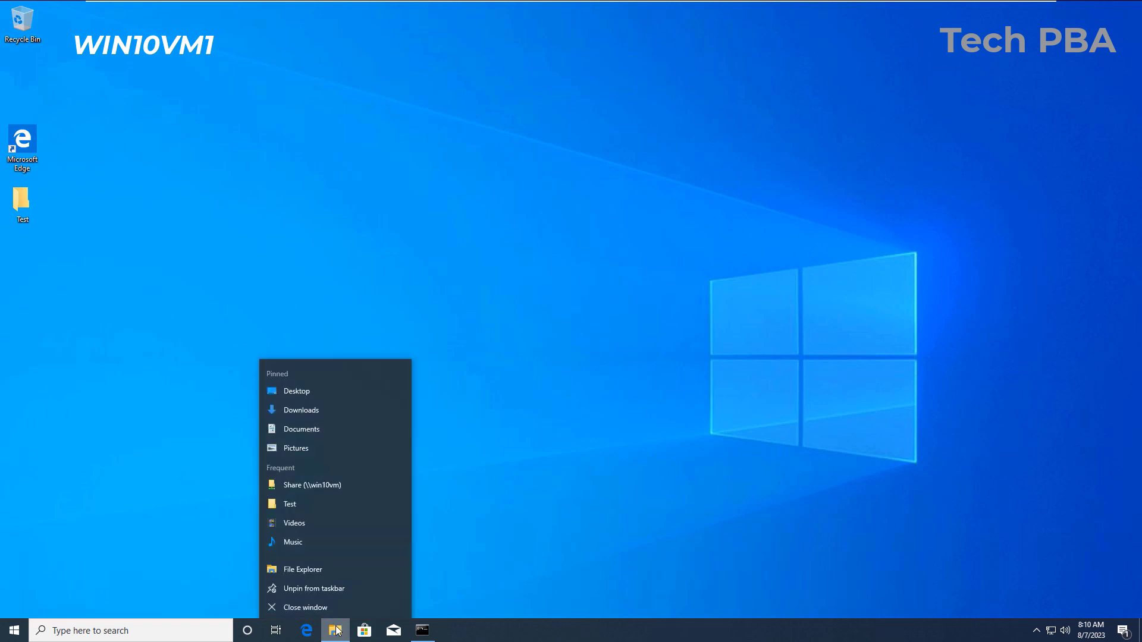
click(316, 568)
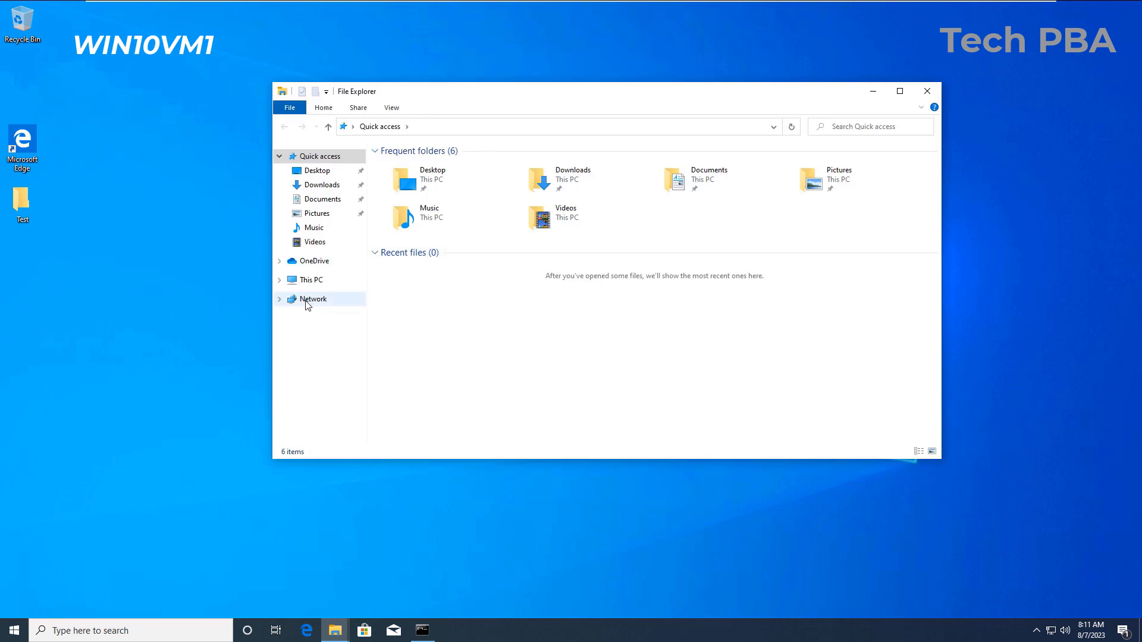
click(319, 303)
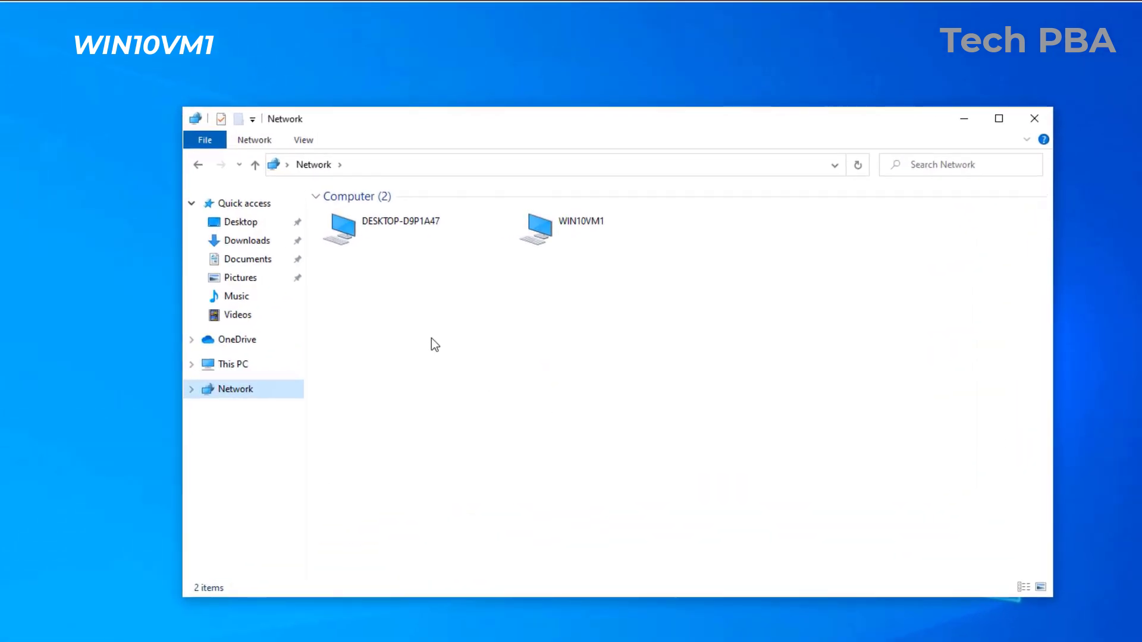
Step: Go to the network path \\win10vm in File Explorer
click(373, 162)
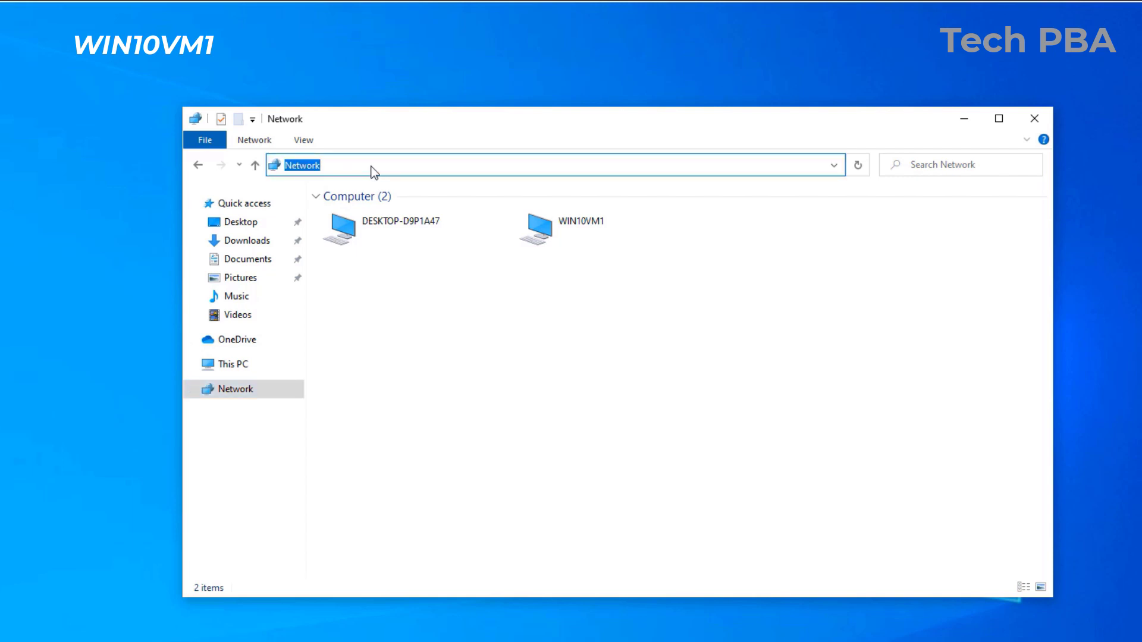
text(\\)
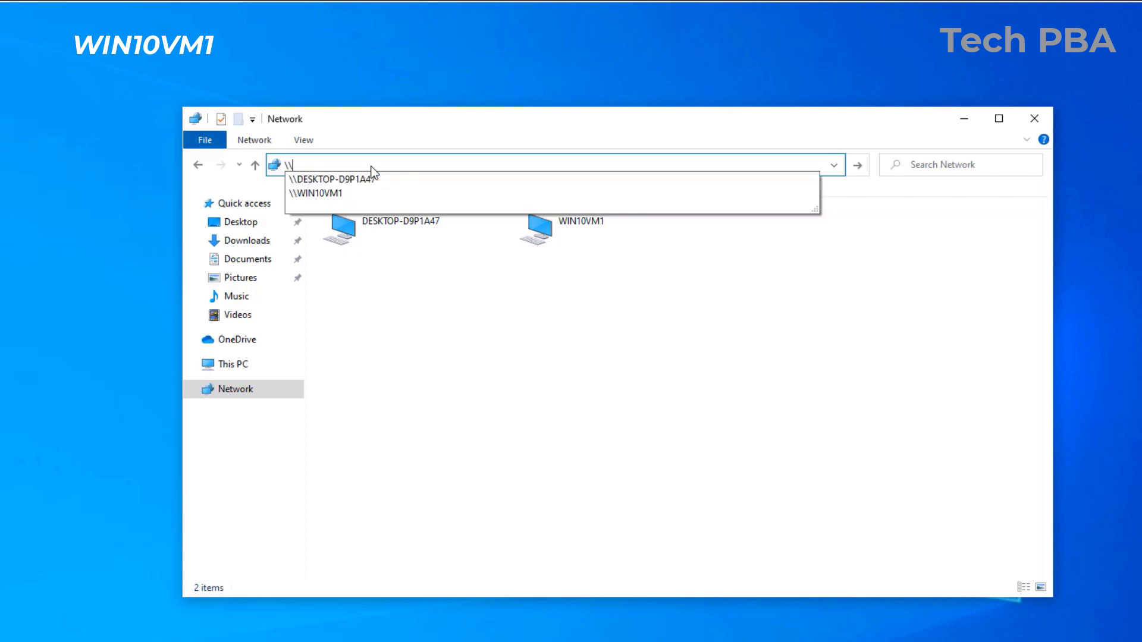
text(win)
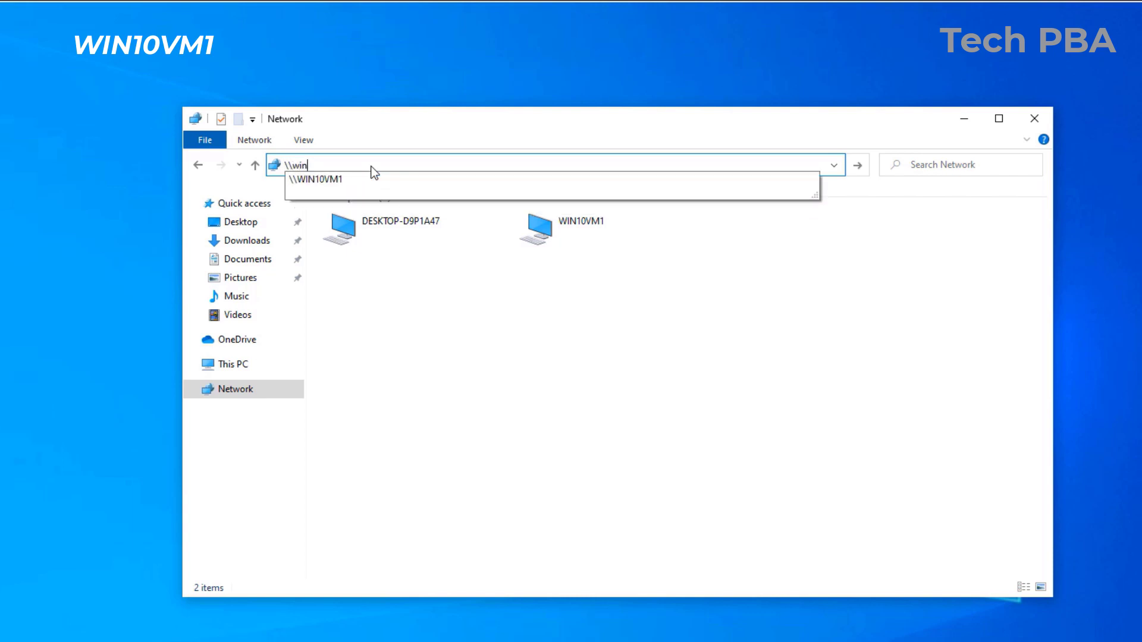
text(10vm)
key(Return)
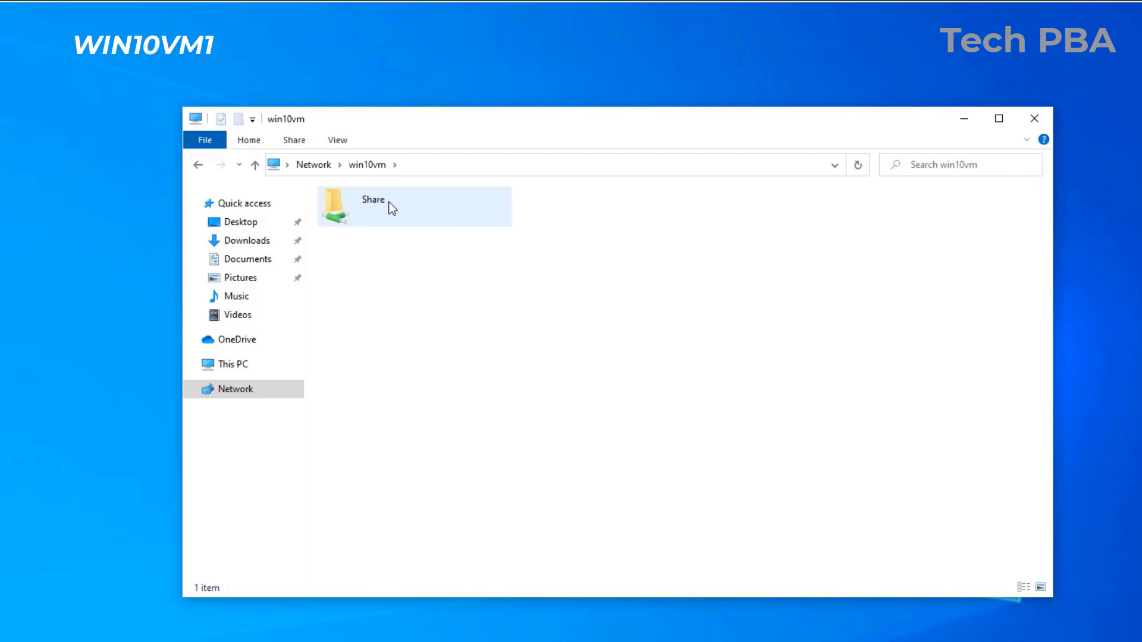
Step: Examine the contents of the Share folder and its The Mother 2023 subfolder, and return to the win10vm location
click(342, 211)
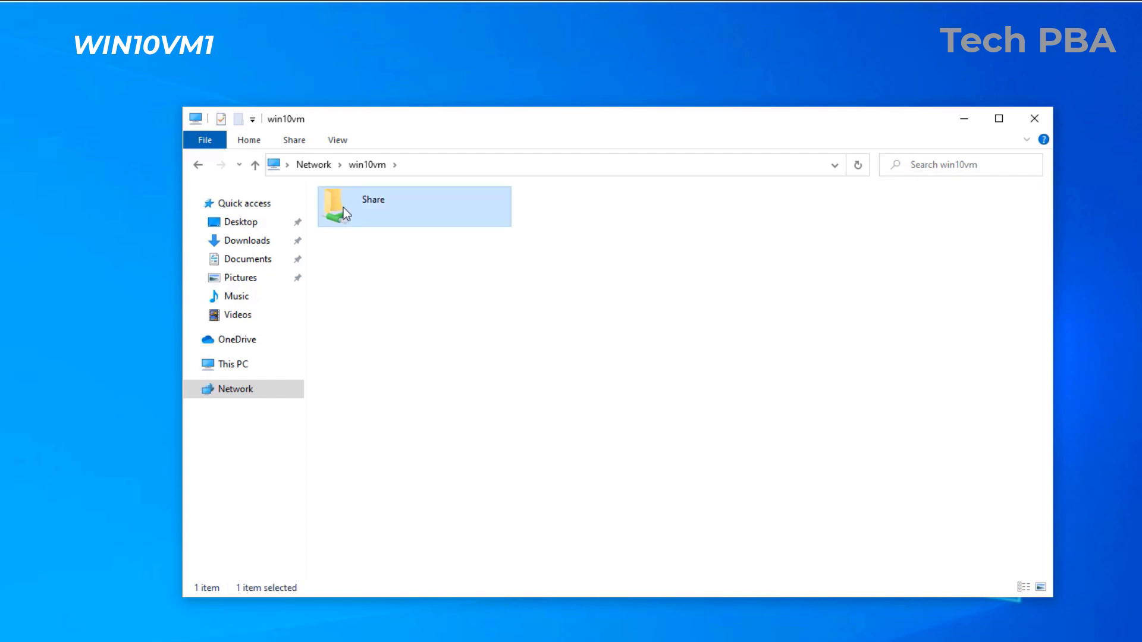
double_click(352, 208)
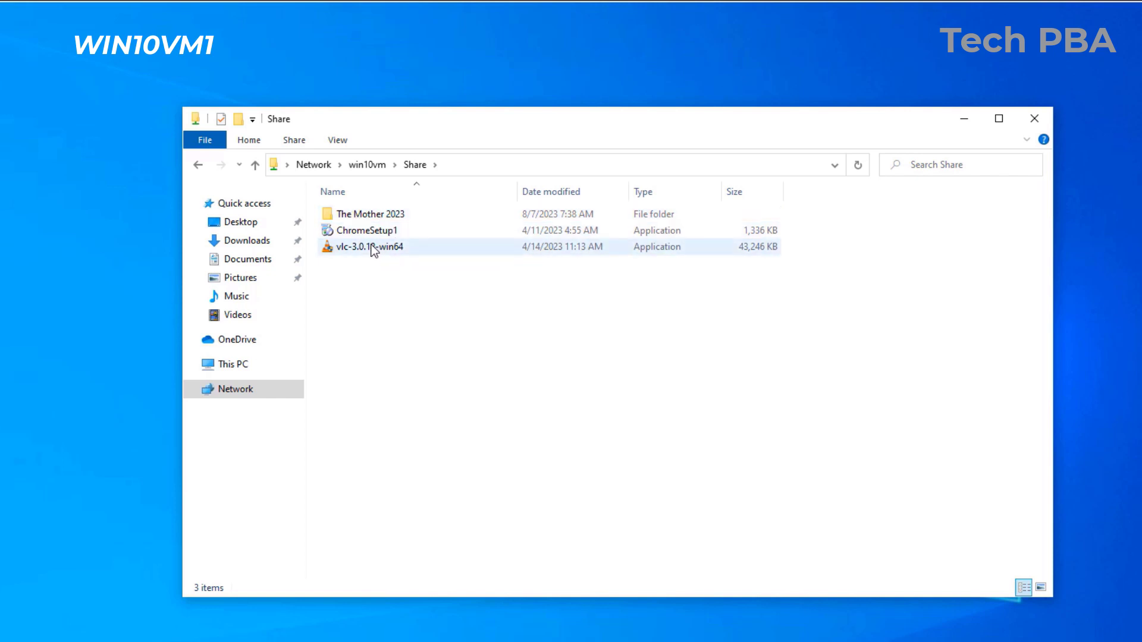
double_click(367, 213)
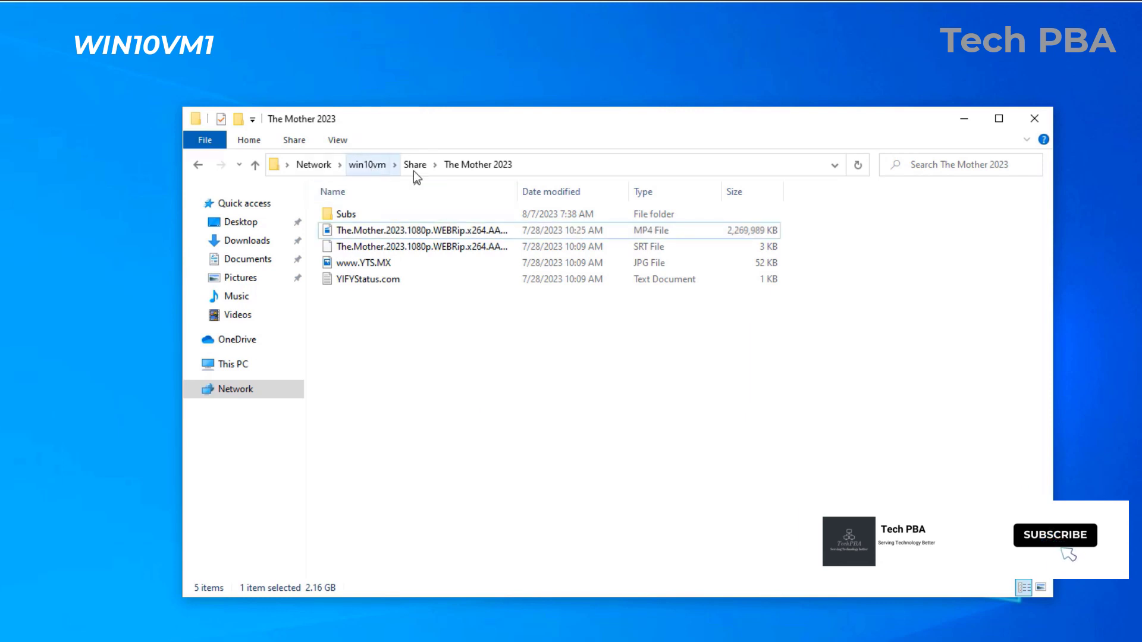
click(415, 165)
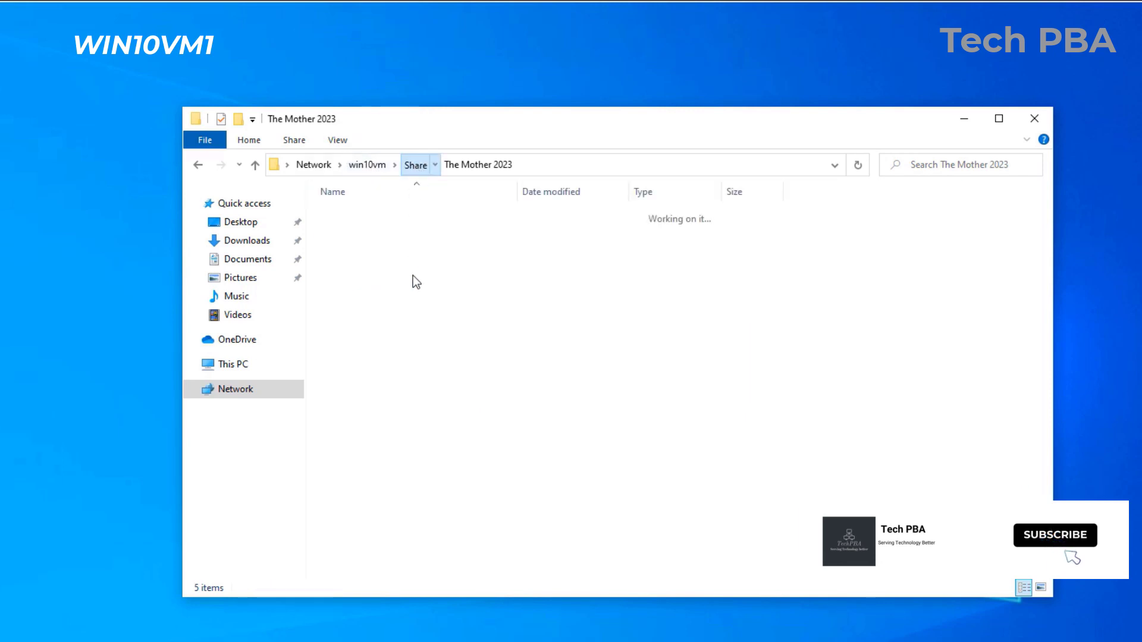
click(367, 166)
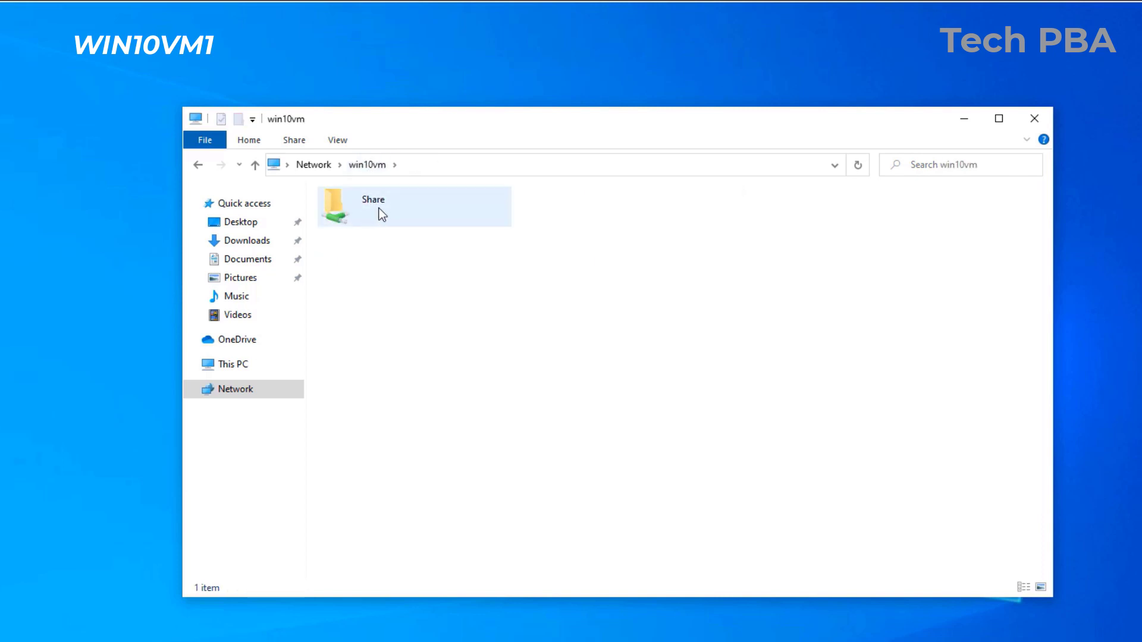
Step: Check the options available for the Share folder, and examine the drives under This PC, including Local Disk (C:)
click(370, 210)
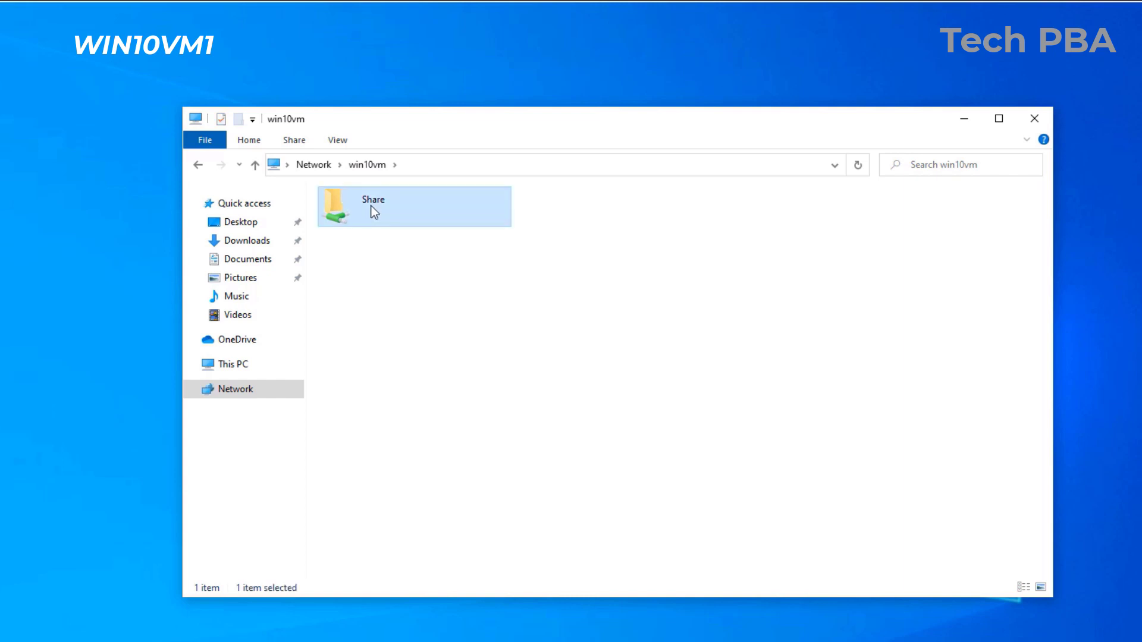
right_click(370, 211)
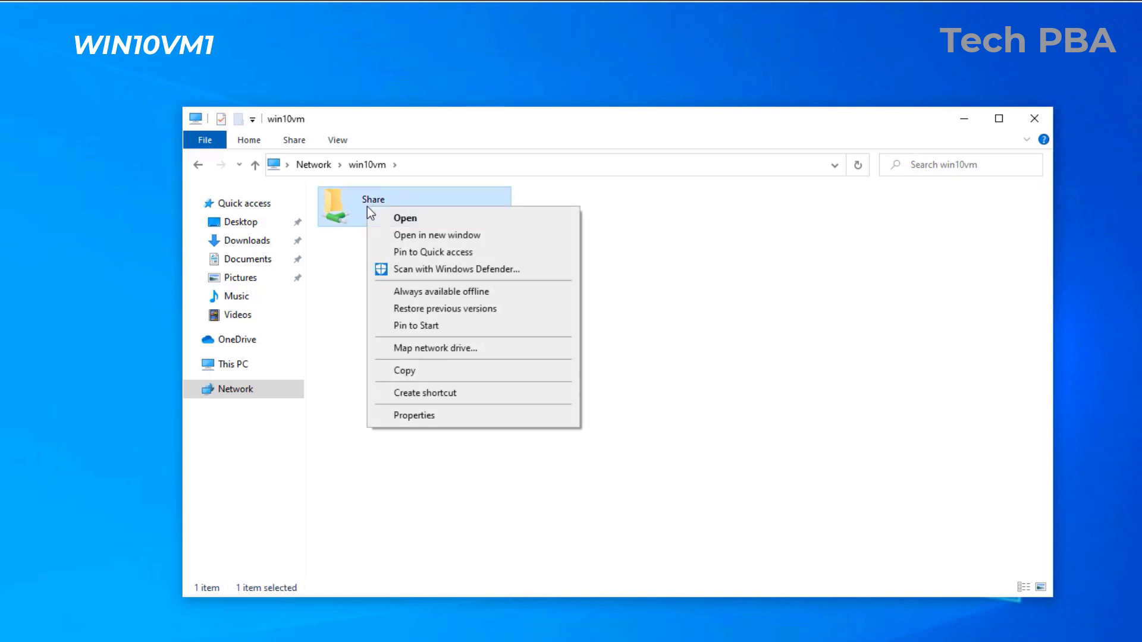
click(232, 365)
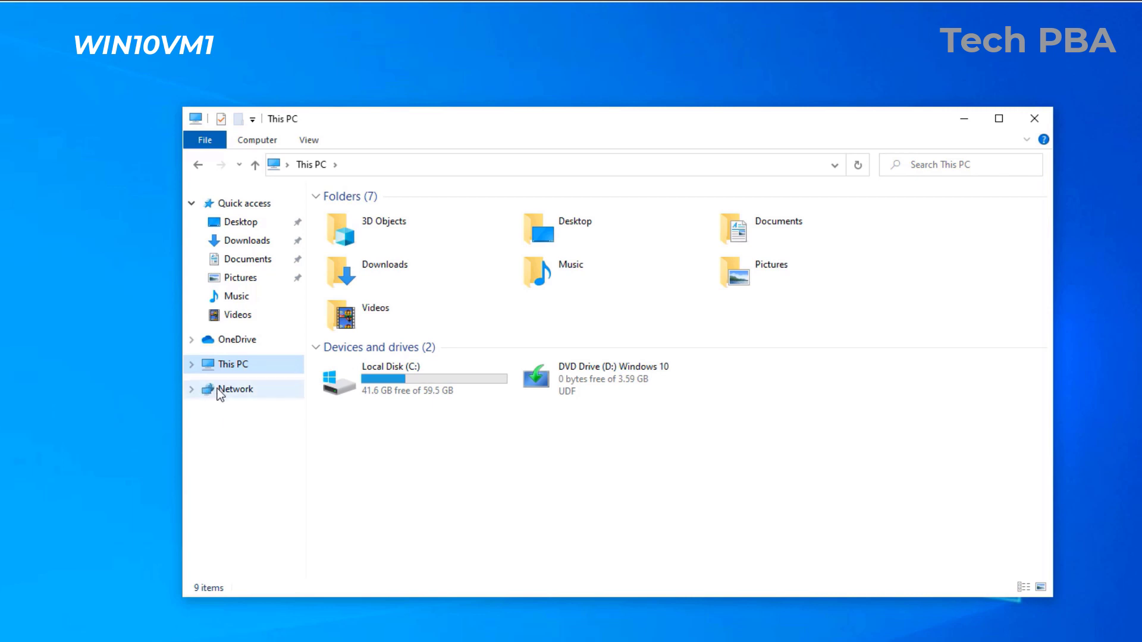
click(368, 164)
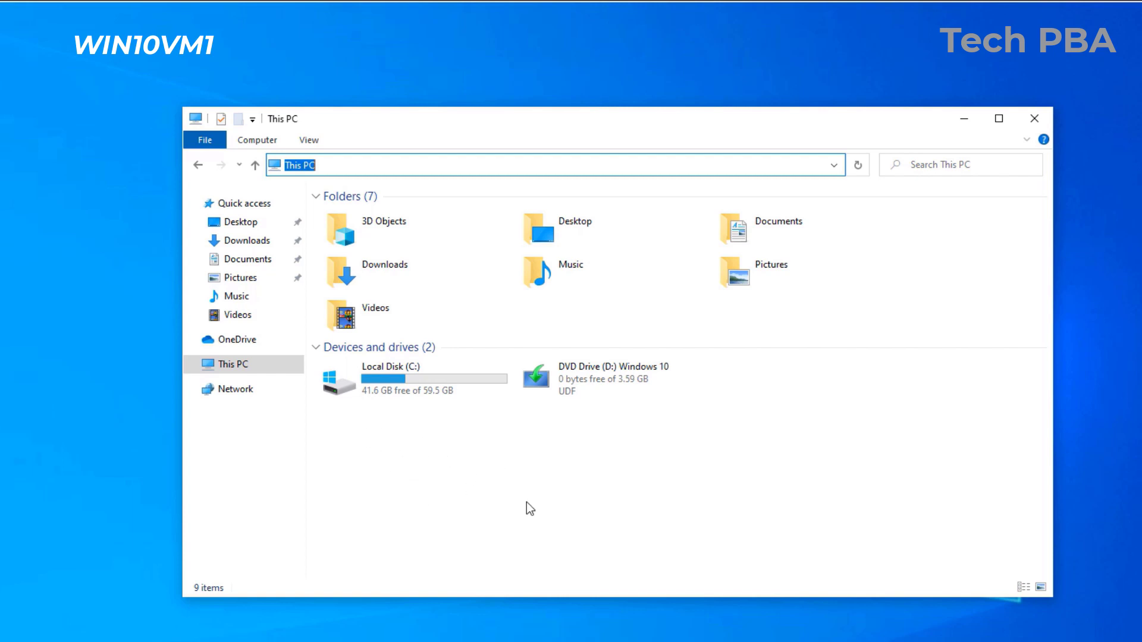
click(417, 384)
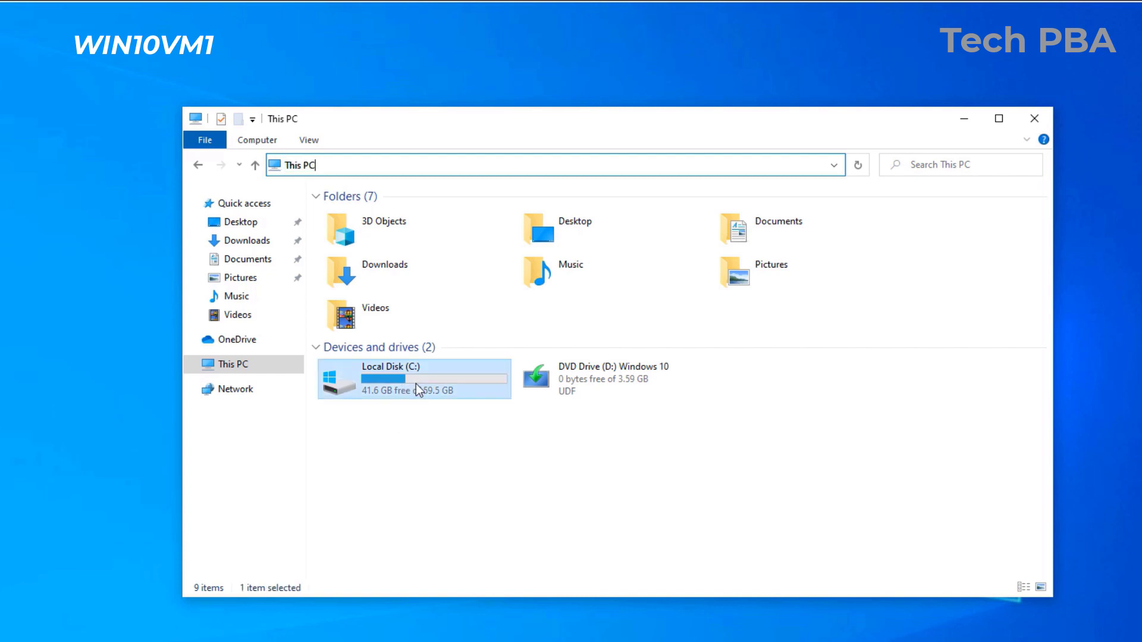
double_click(416, 384)
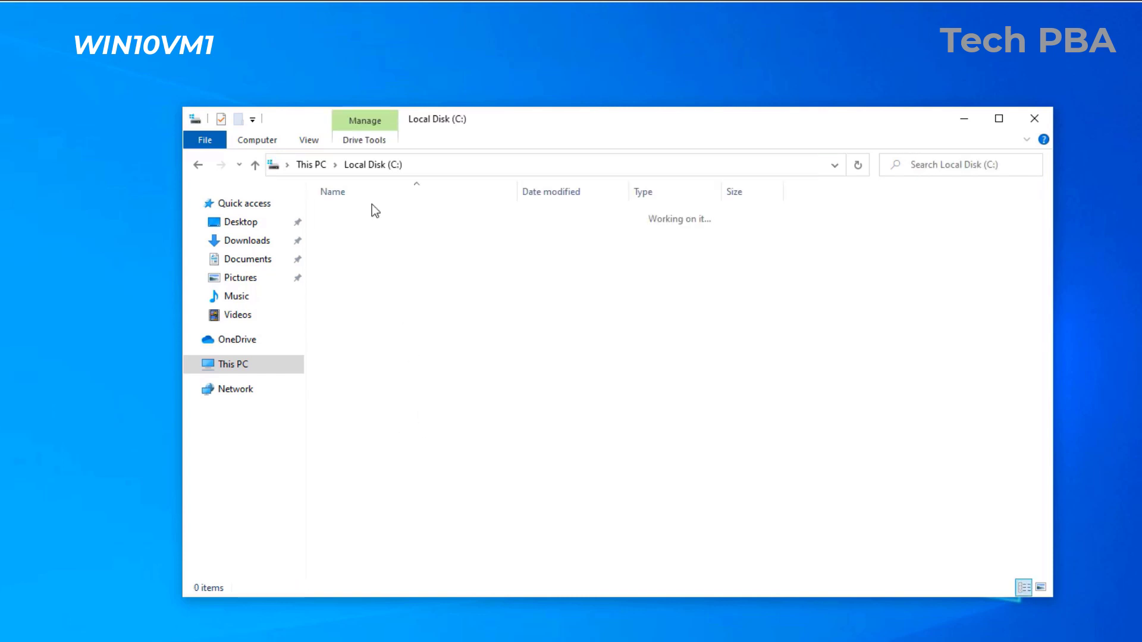
click(315, 166)
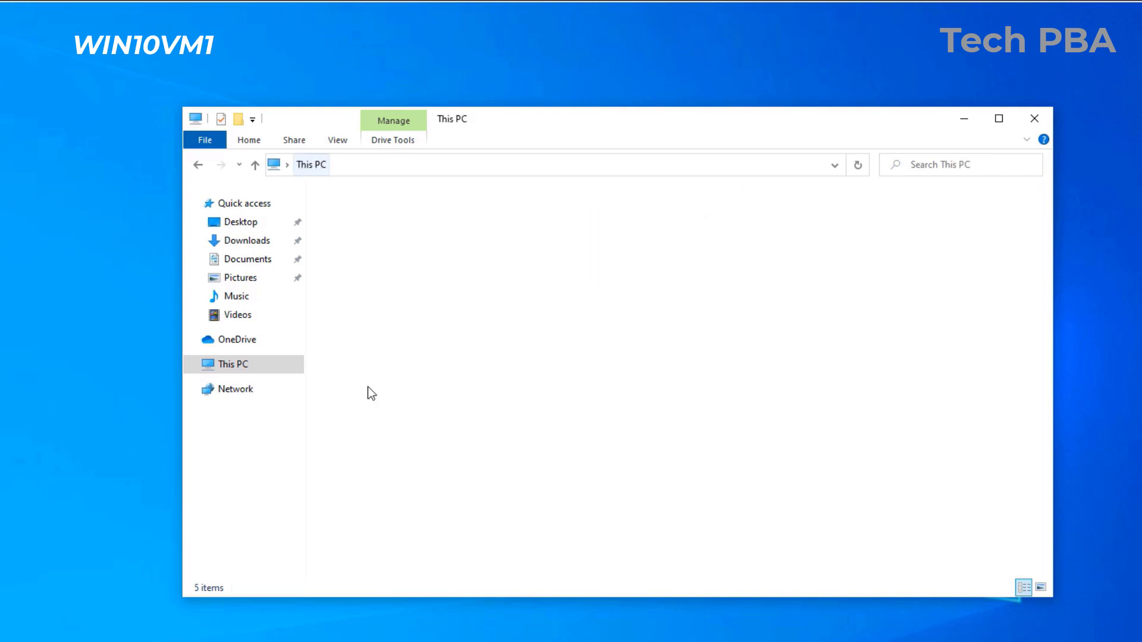
Step: Return to Network and reopen the shared folders of the other virtual machine at \\win10vm
click(240, 391)
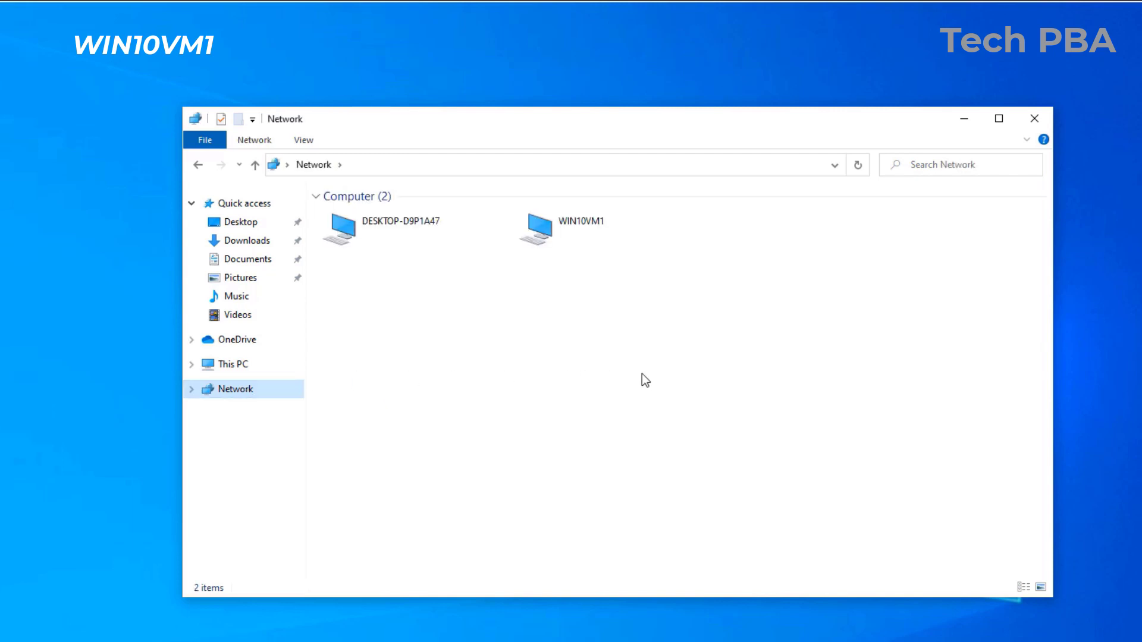
click(383, 165)
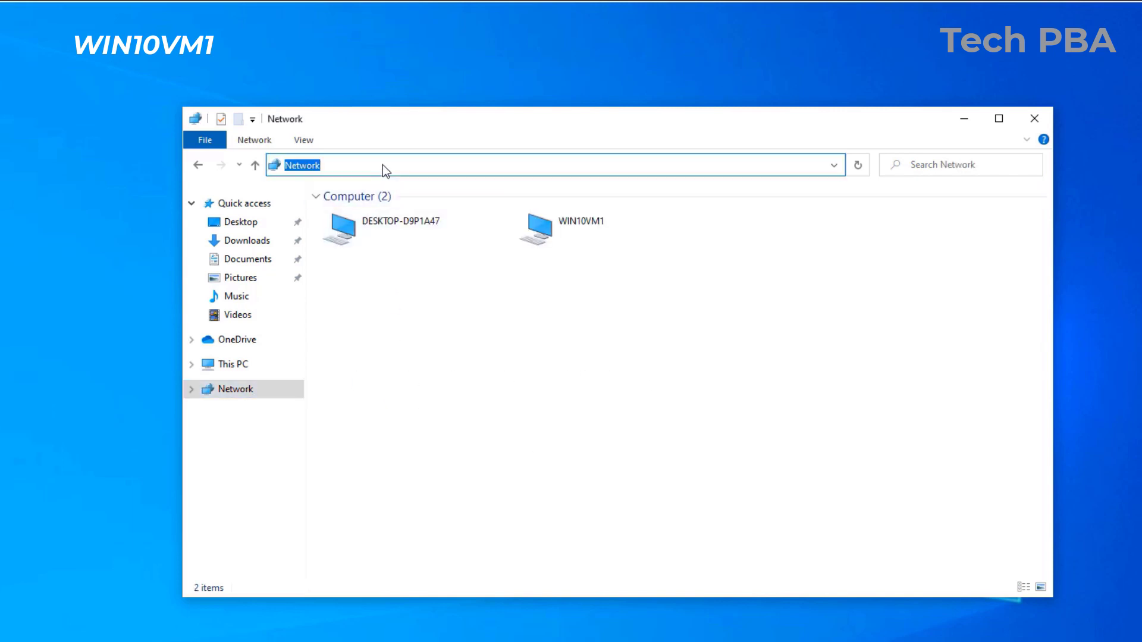
text(\\)
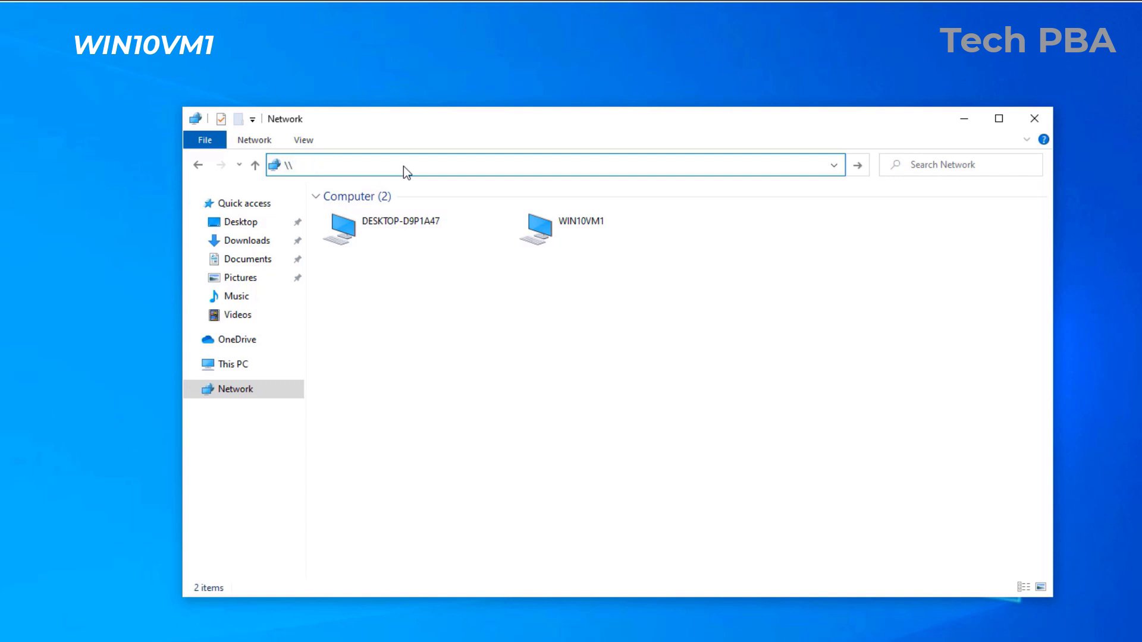
text(win10)
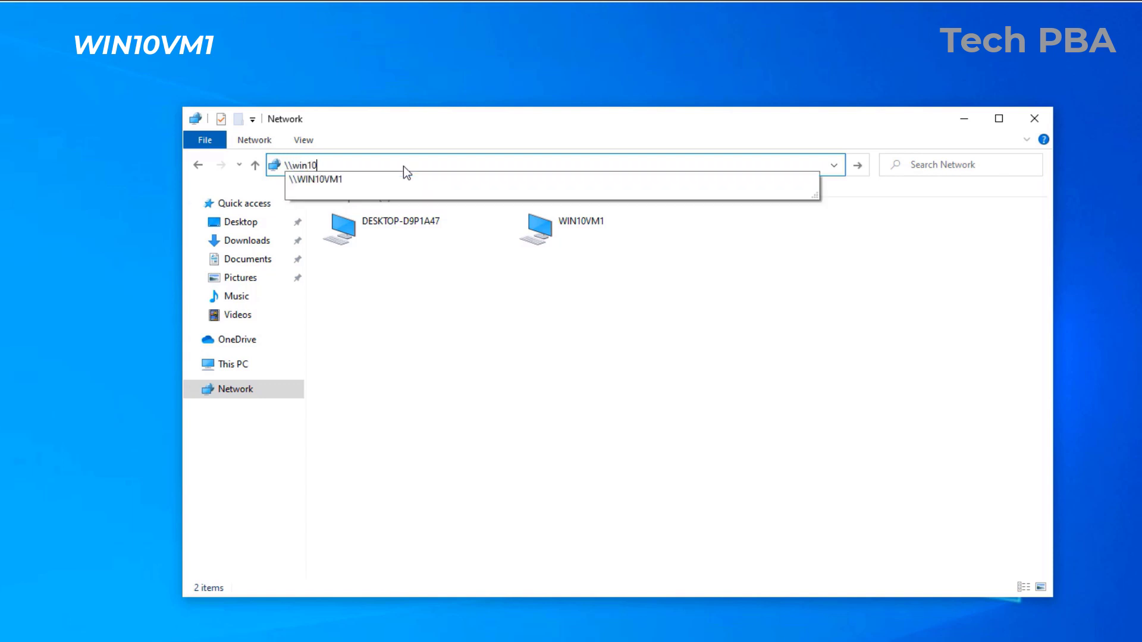
text(vm)
key(Home)
key(Return)
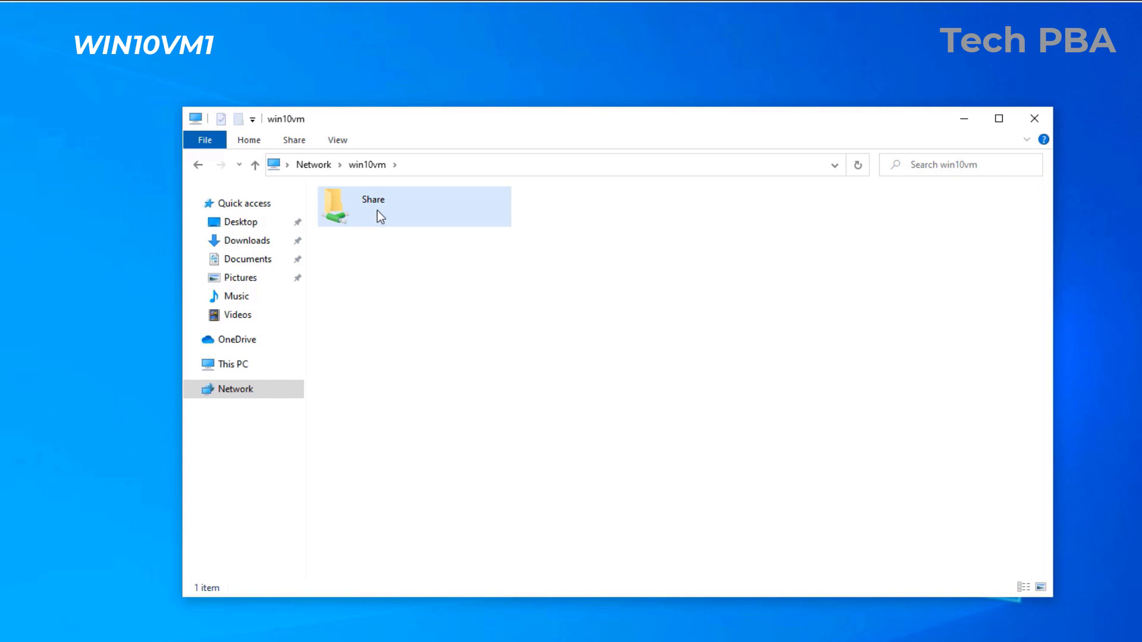
Step: Map the Share folder on win10vm as network drive Z: with Reconnect at sign-in enabled
click(362, 208)
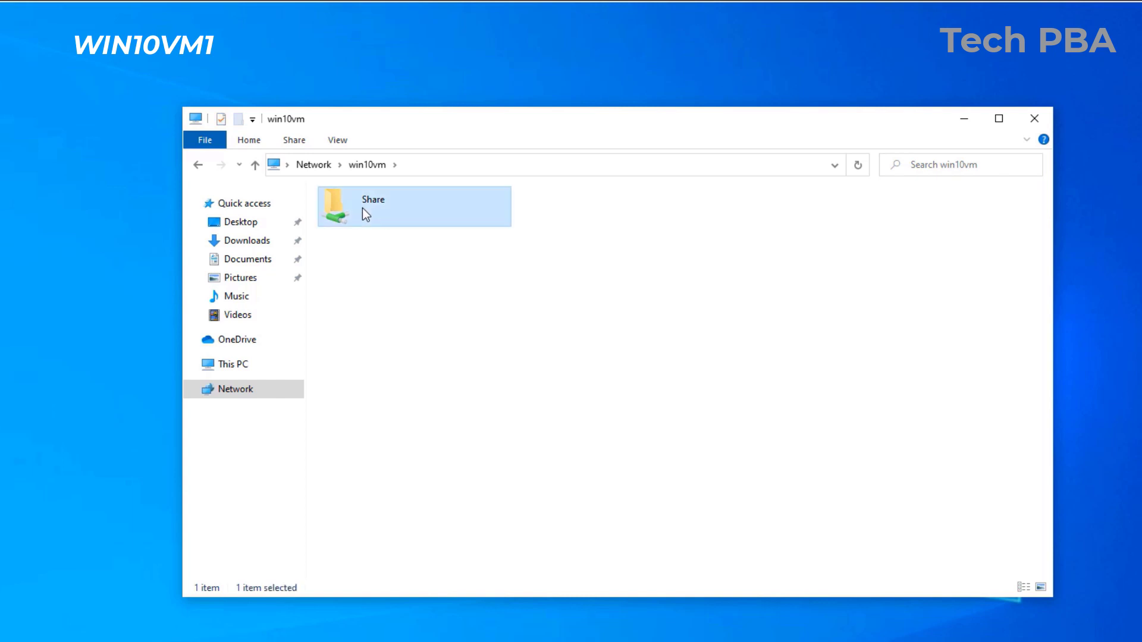
right_click(364, 207)
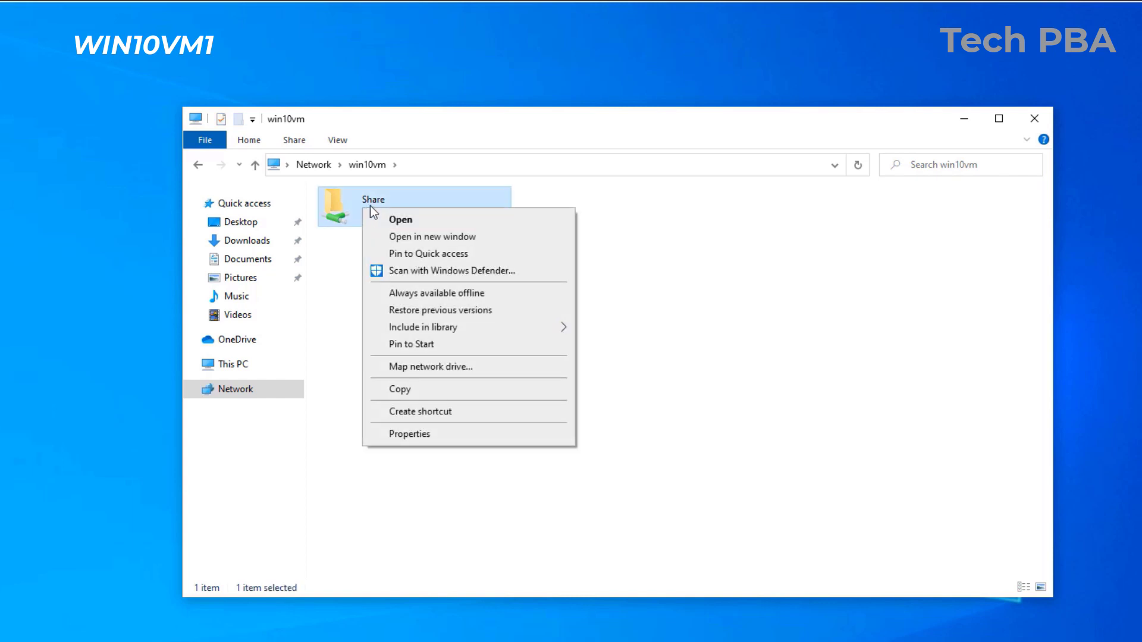
click(426, 367)
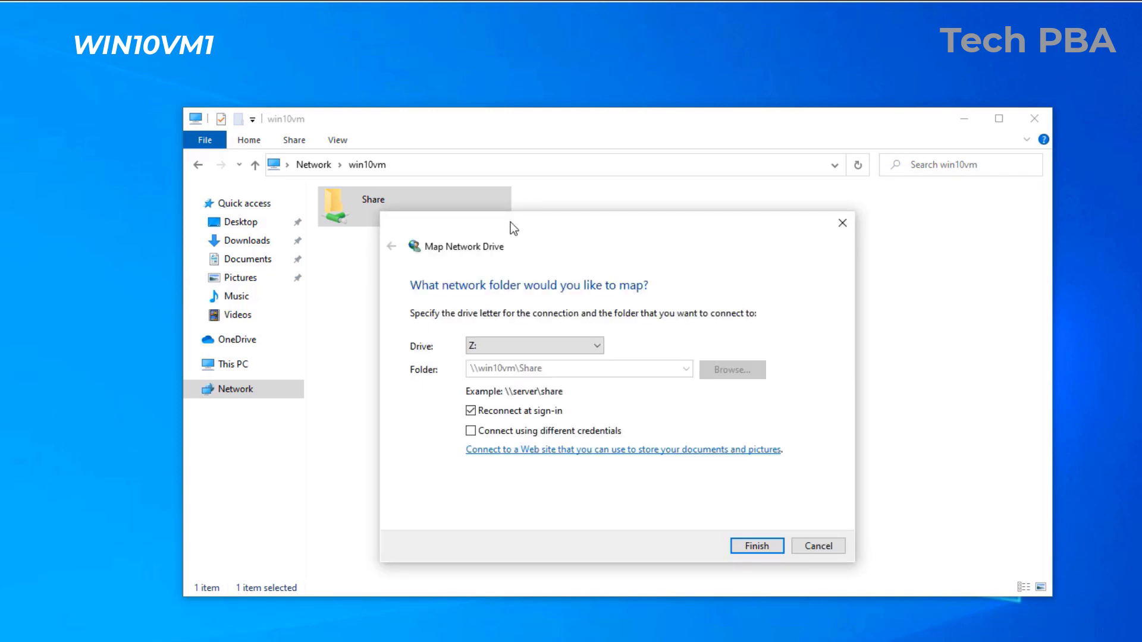
drag(585, 219, 566, 185)
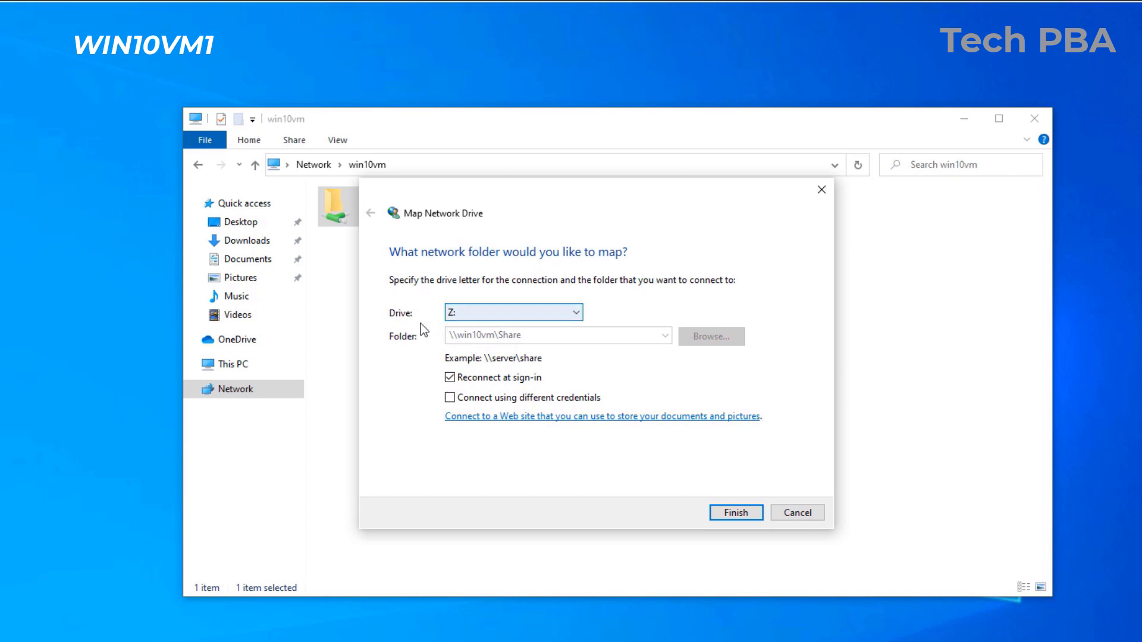
click(580, 318)
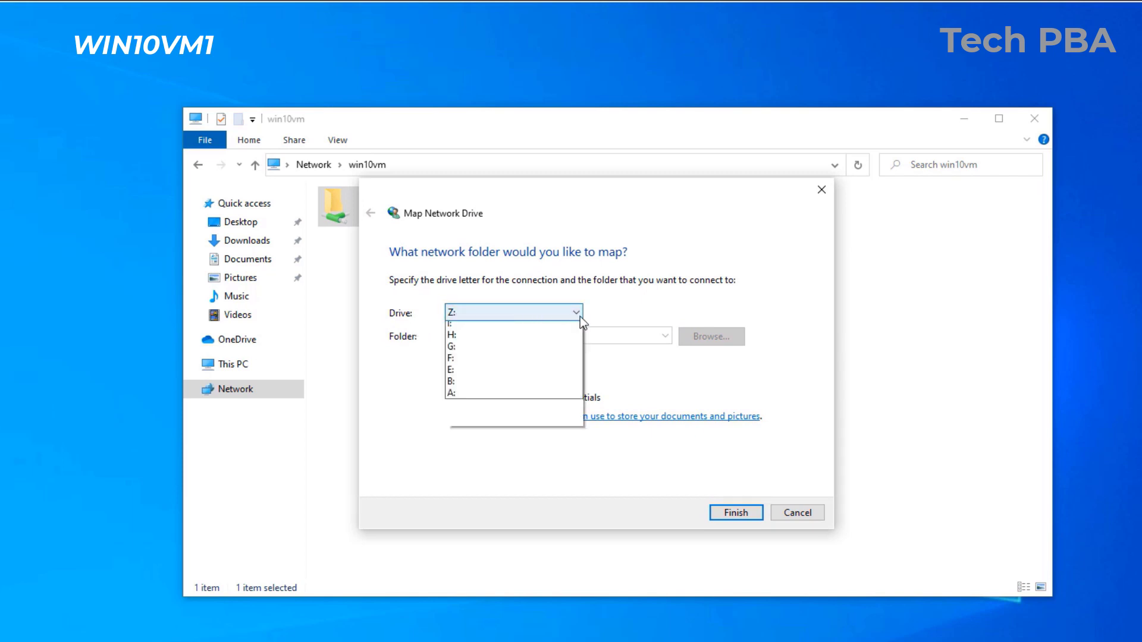
click(582, 316)
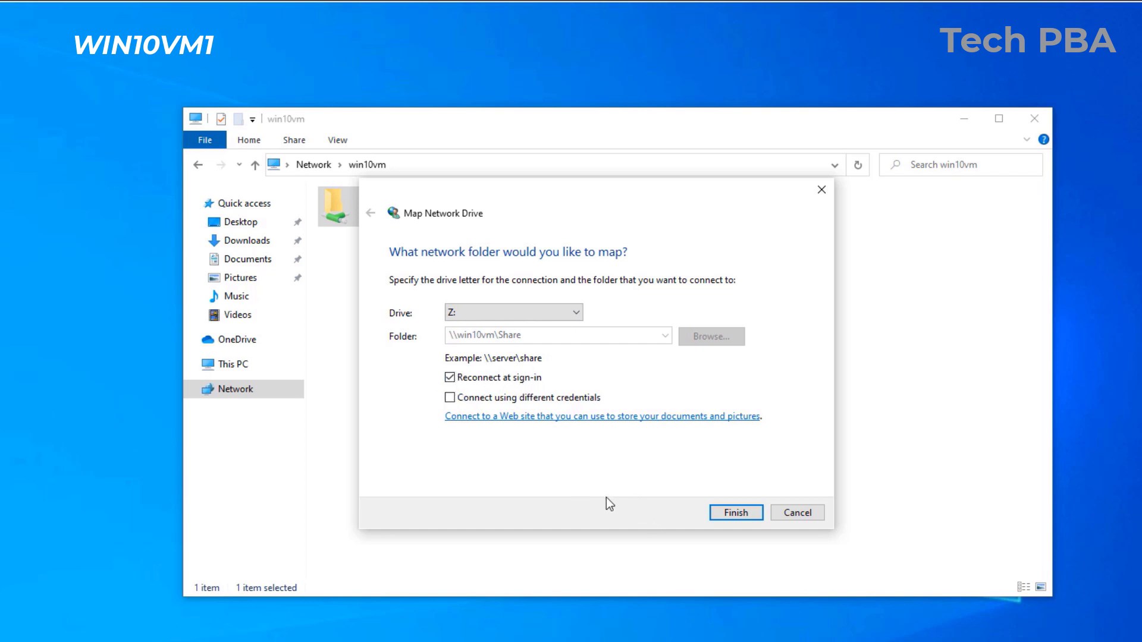
click(737, 512)
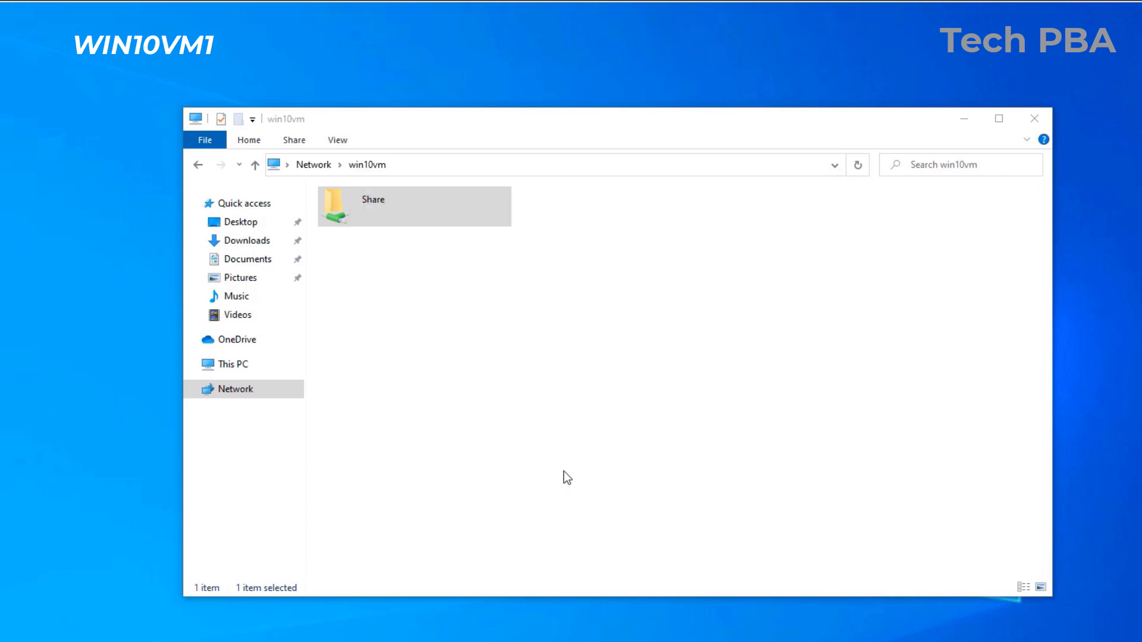
Step: Examine the contents of the mapped Share drive, close its window, and check the Z: drive under This PC
click(346, 196)
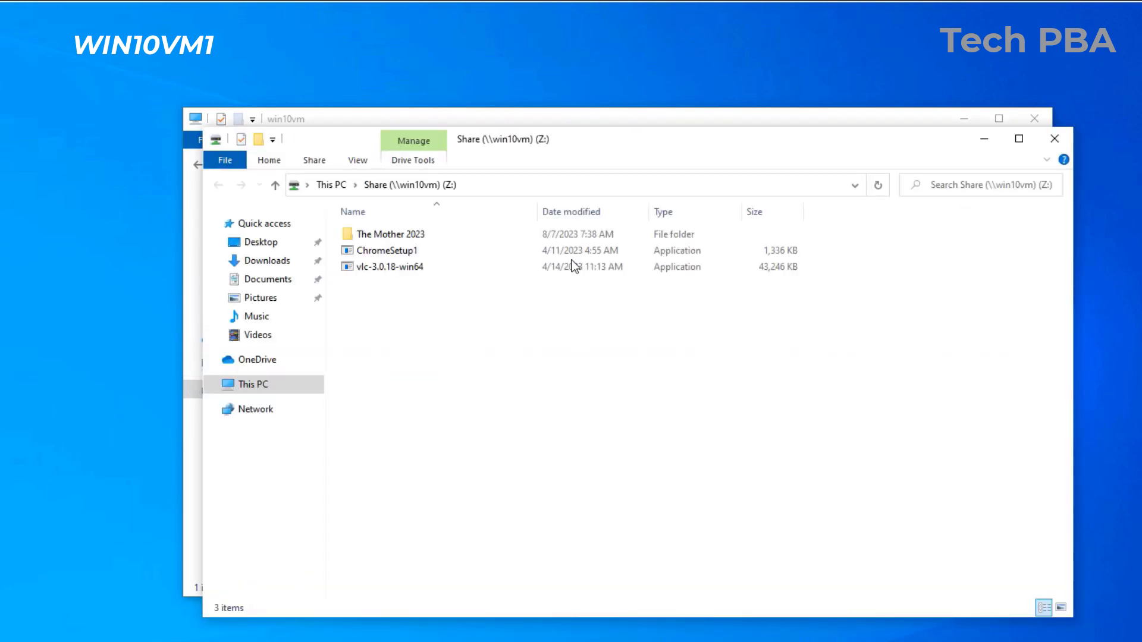
drag(568, 139, 446, 185)
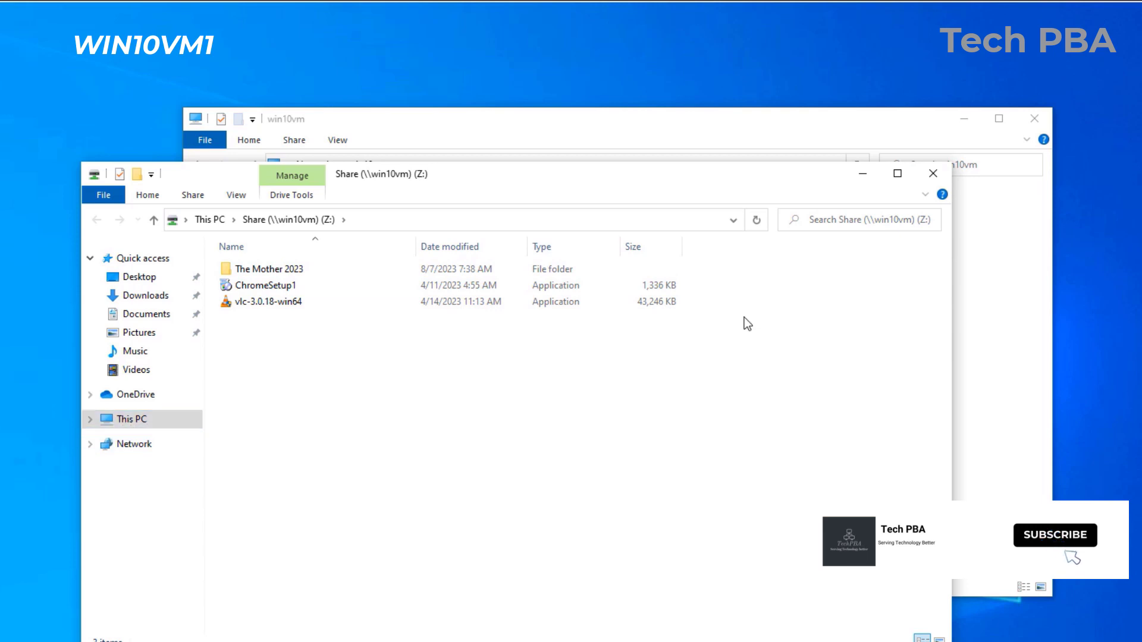
click(932, 173)
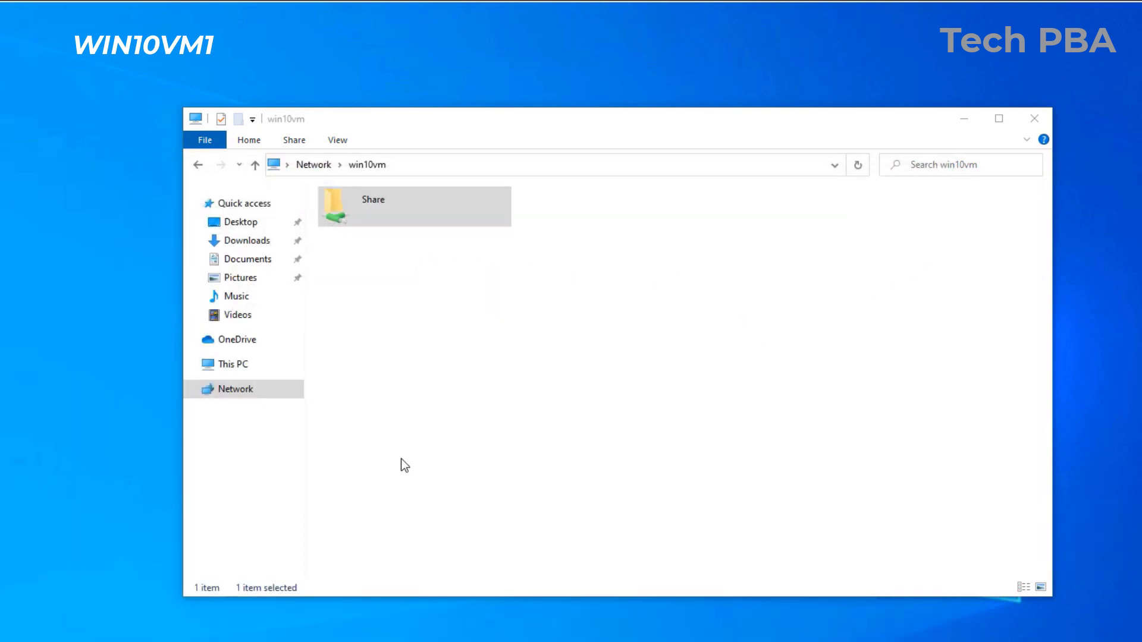
click(236, 365)
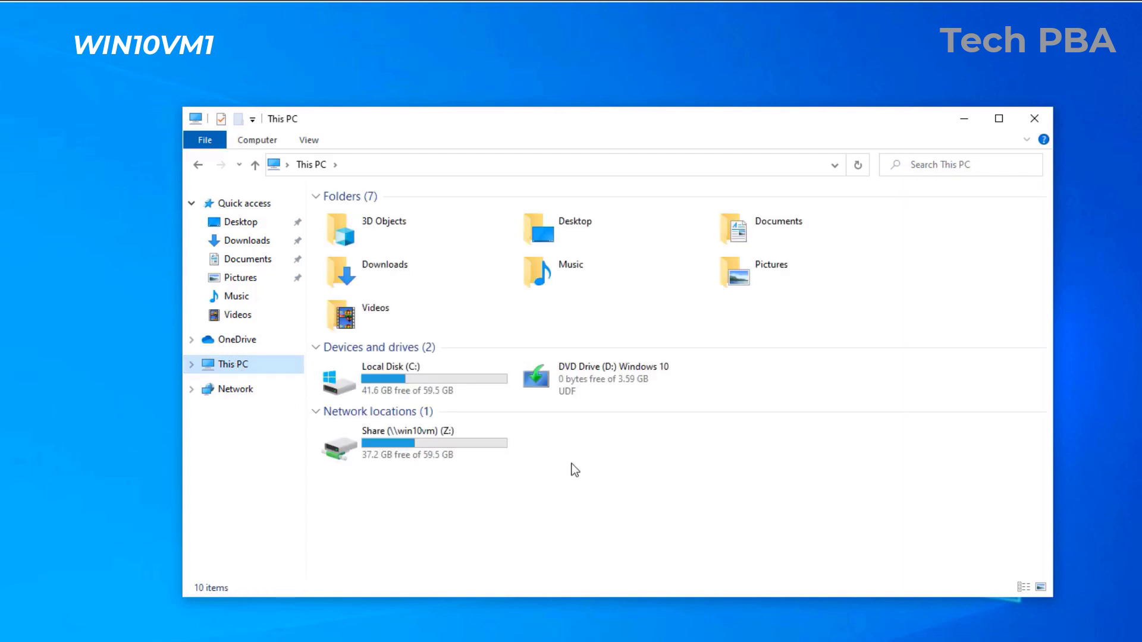
click(390, 448)
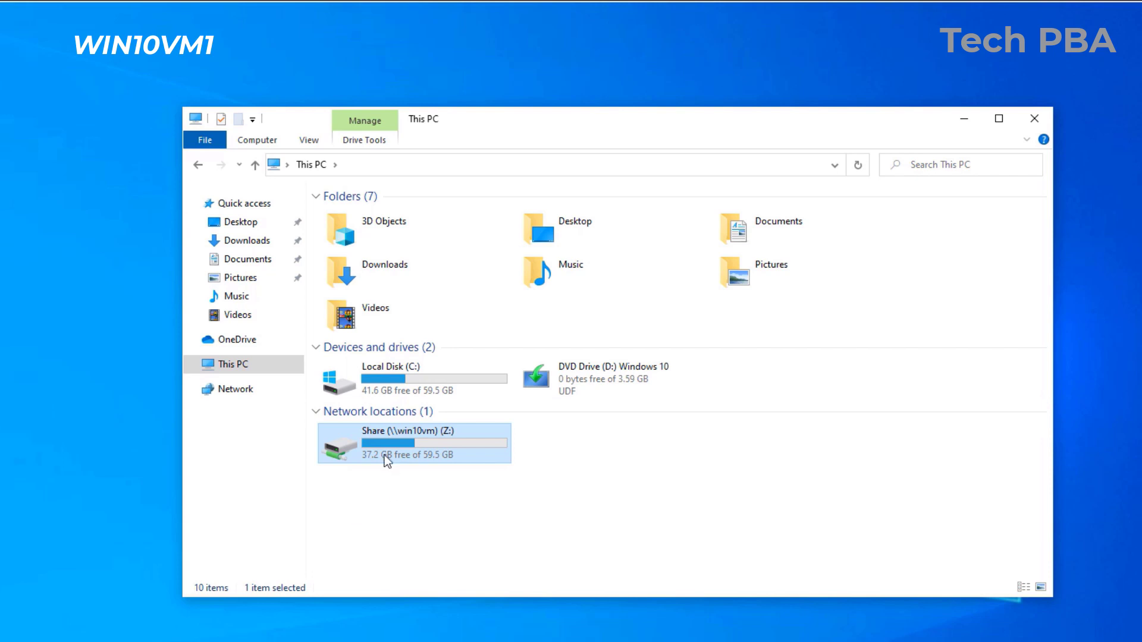
mouse_move(395, 455)
click(537, 527)
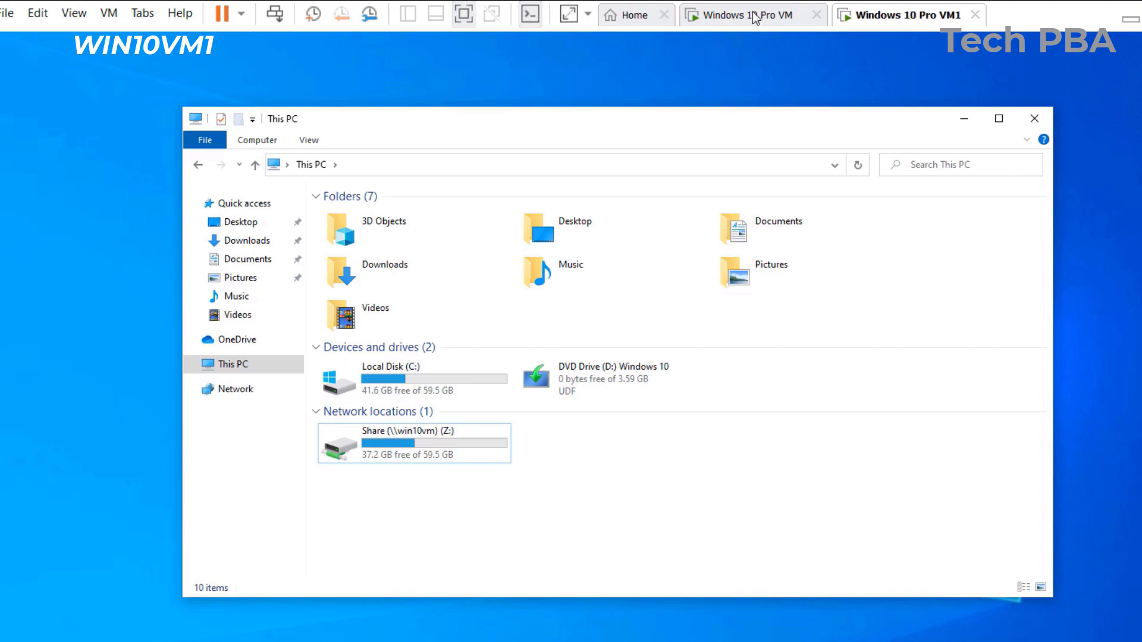
Step: Switch to the Windows 10 Pro VM virtual machine and open the share permissions in the Share folder's Advanced Sharing settings
click(753, 13)
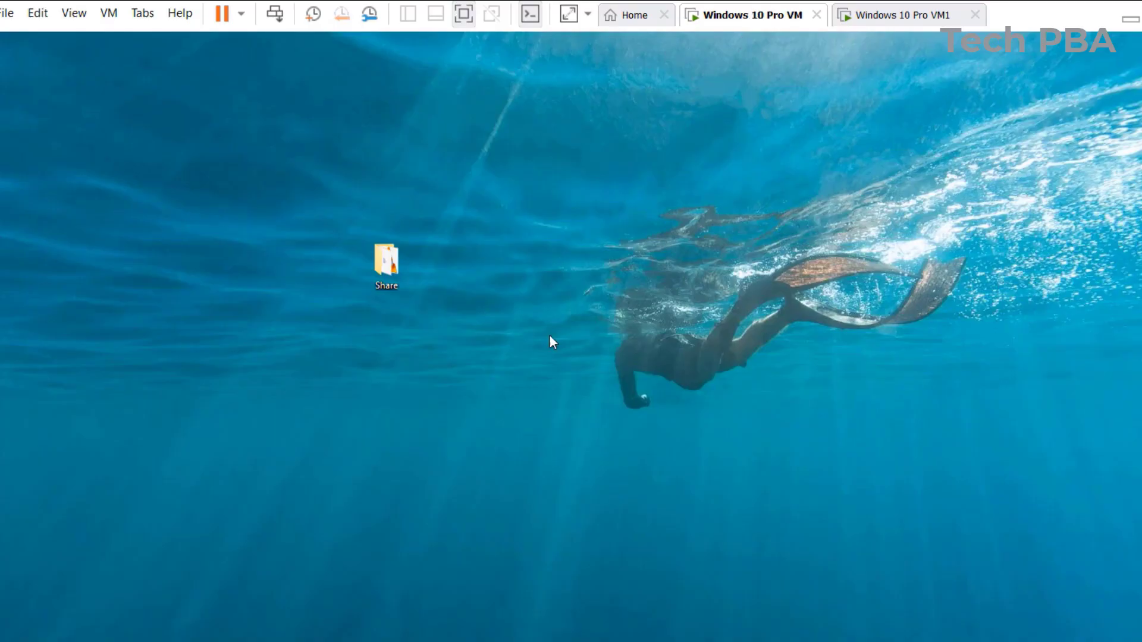
click(387, 267)
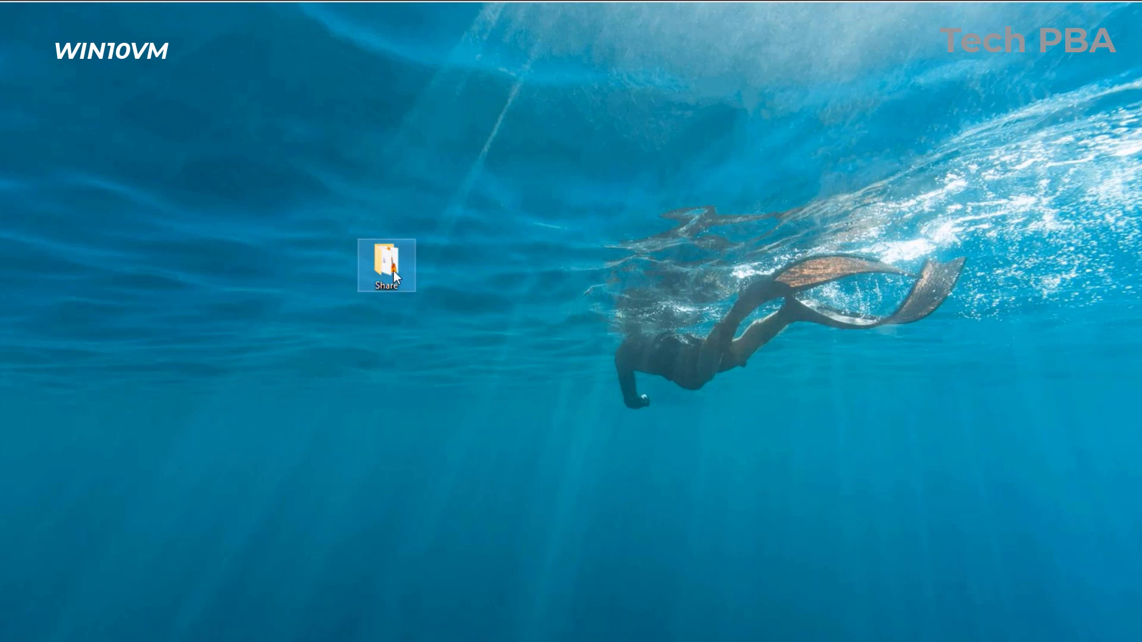
mouse_move(382, 269)
right_click(384, 271)
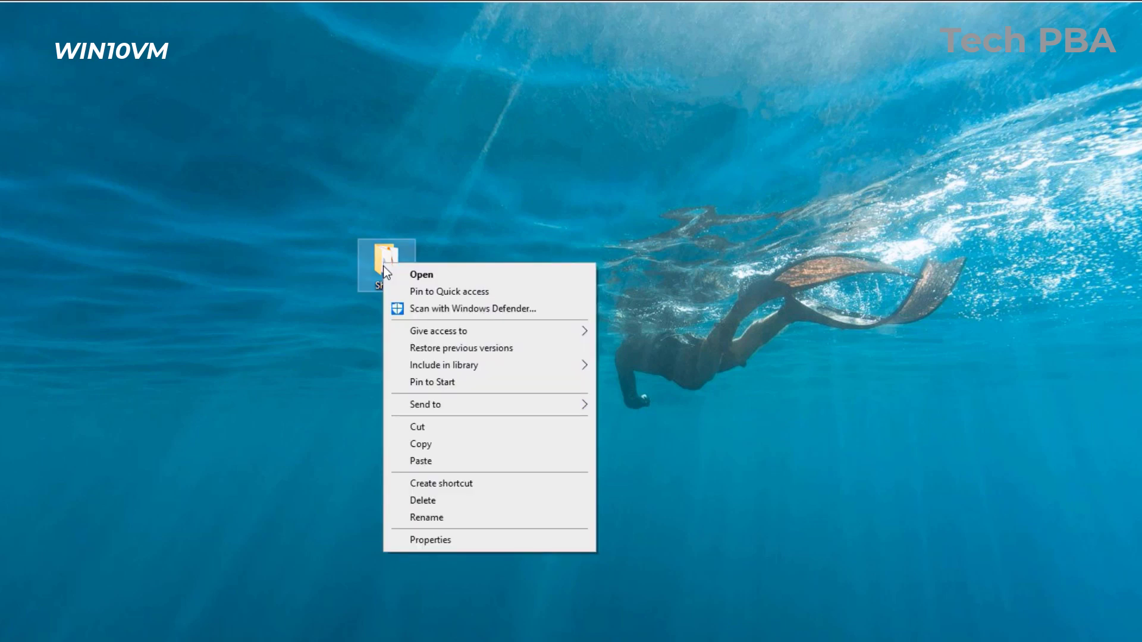
click(444, 539)
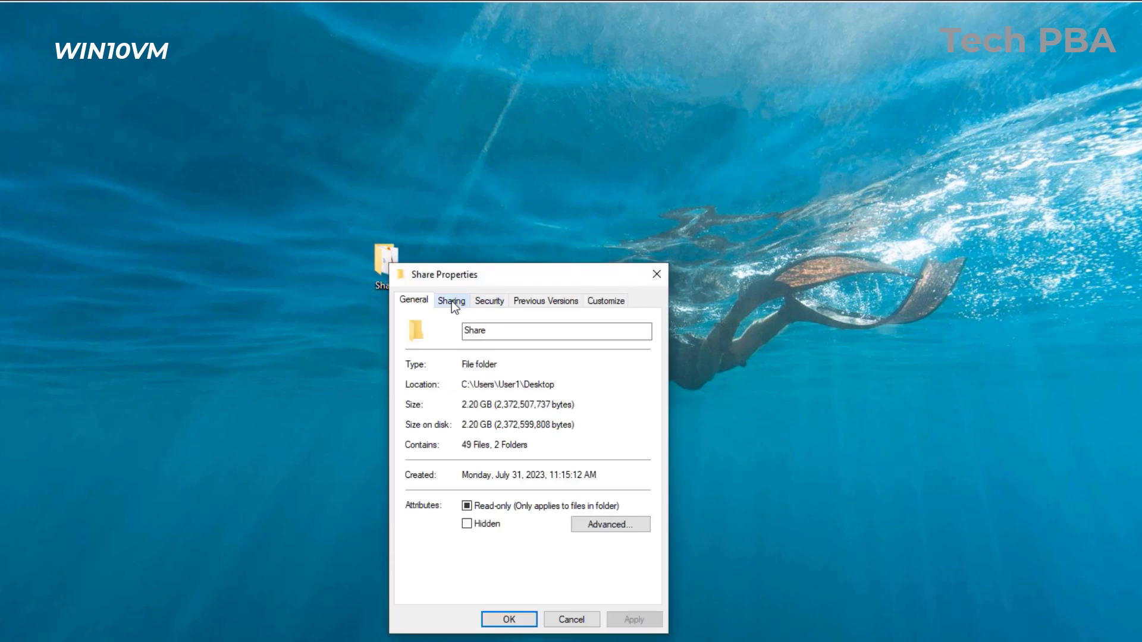
click(452, 301)
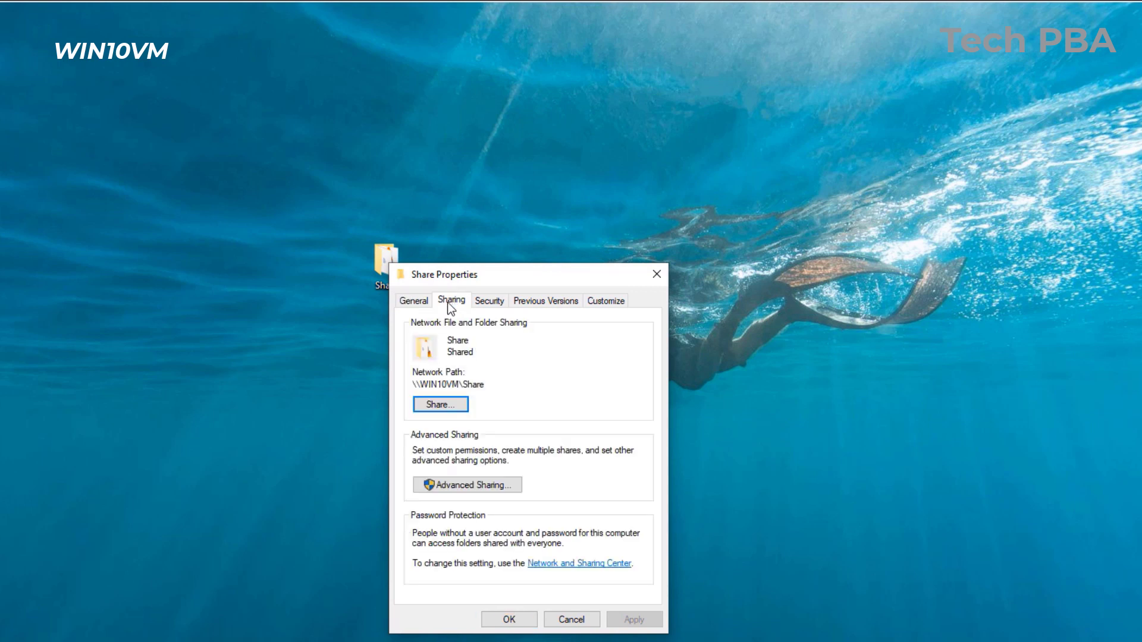
click(464, 486)
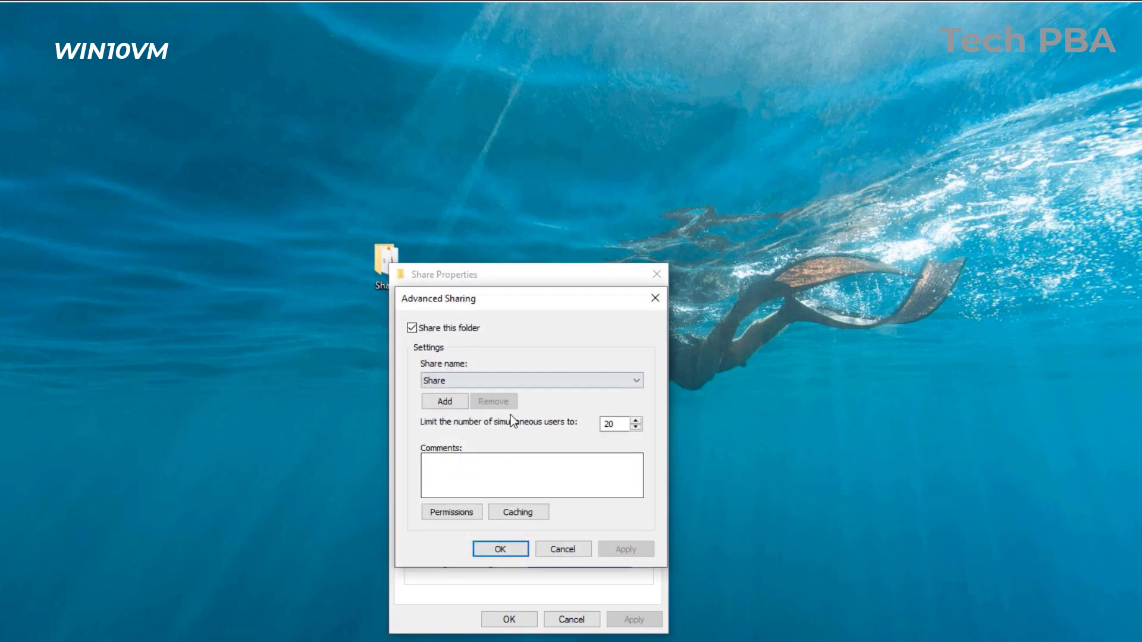
click(452, 512)
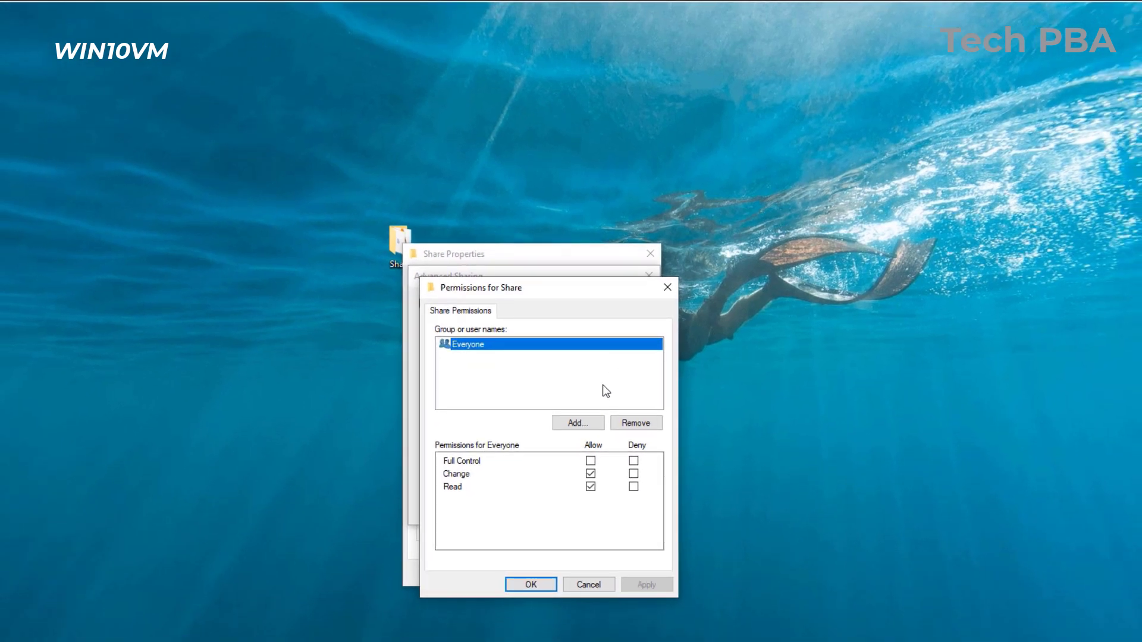
Step: Remove the allowed Change permission for Everyone on the Share folder, save the sharing settings, and refresh the desktop
click(591, 476)
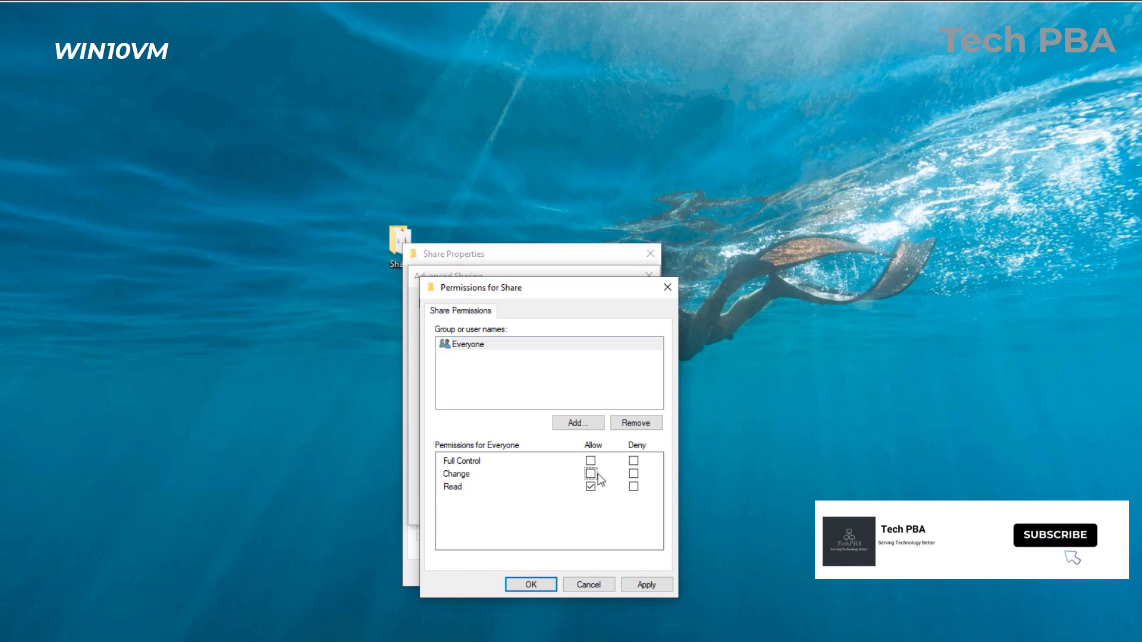
click(647, 586)
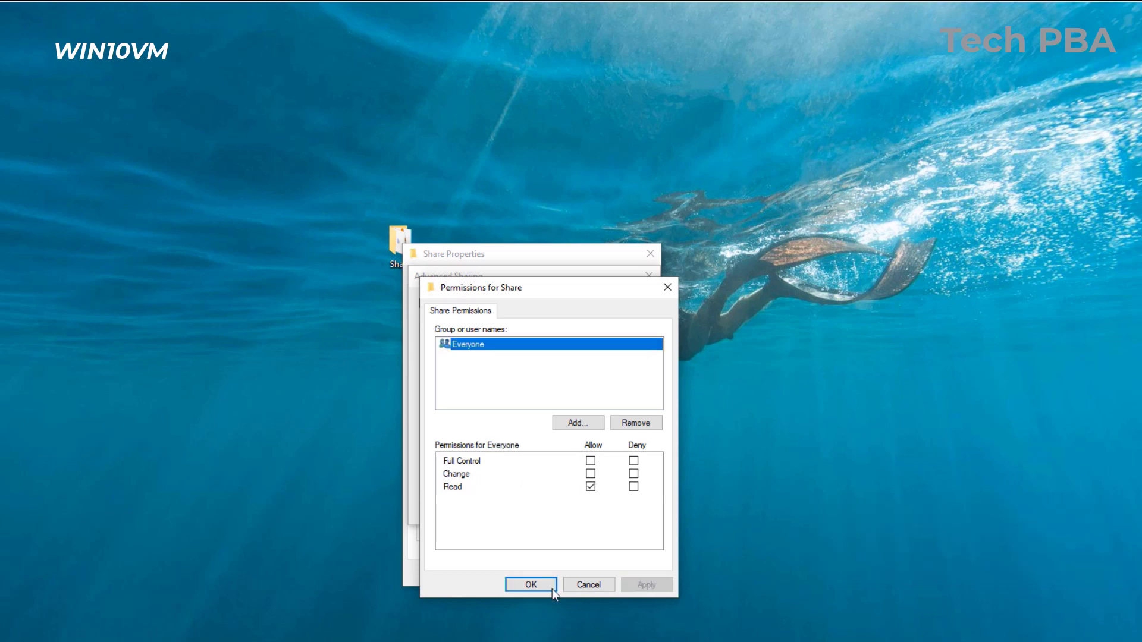
click(522, 584)
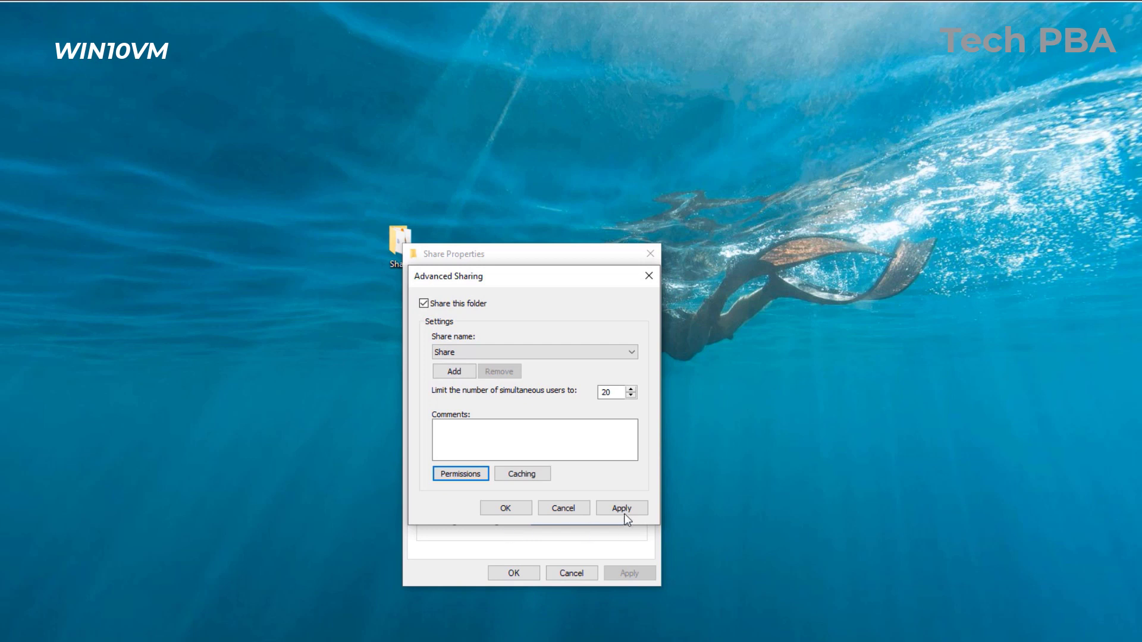
click(506, 510)
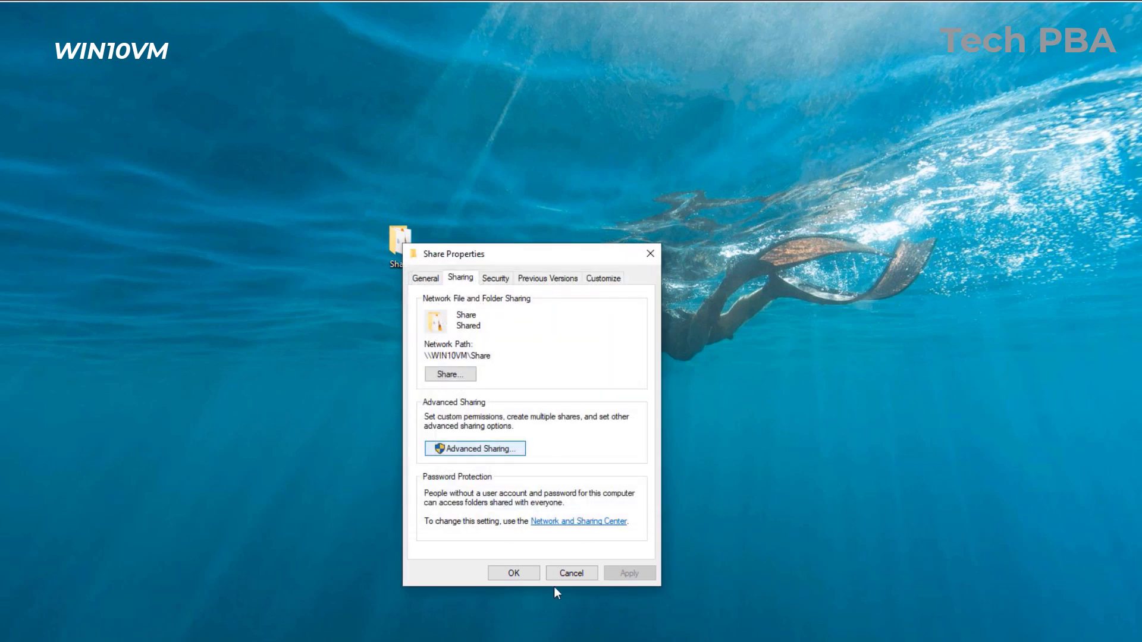
click(509, 574)
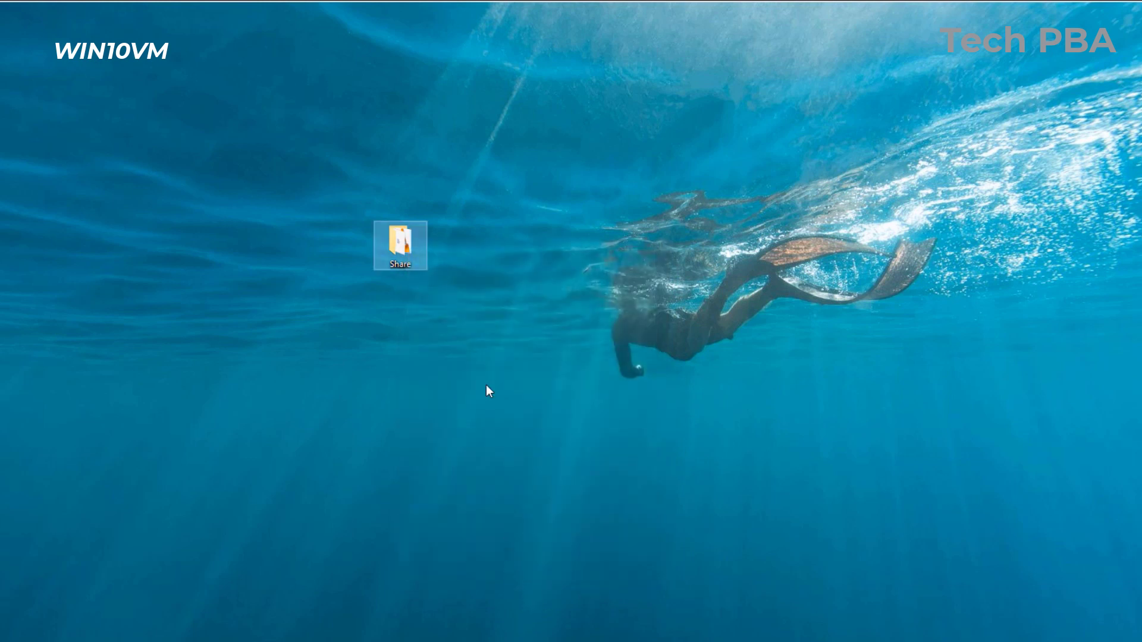
click(547, 329)
right_click(590, 327)
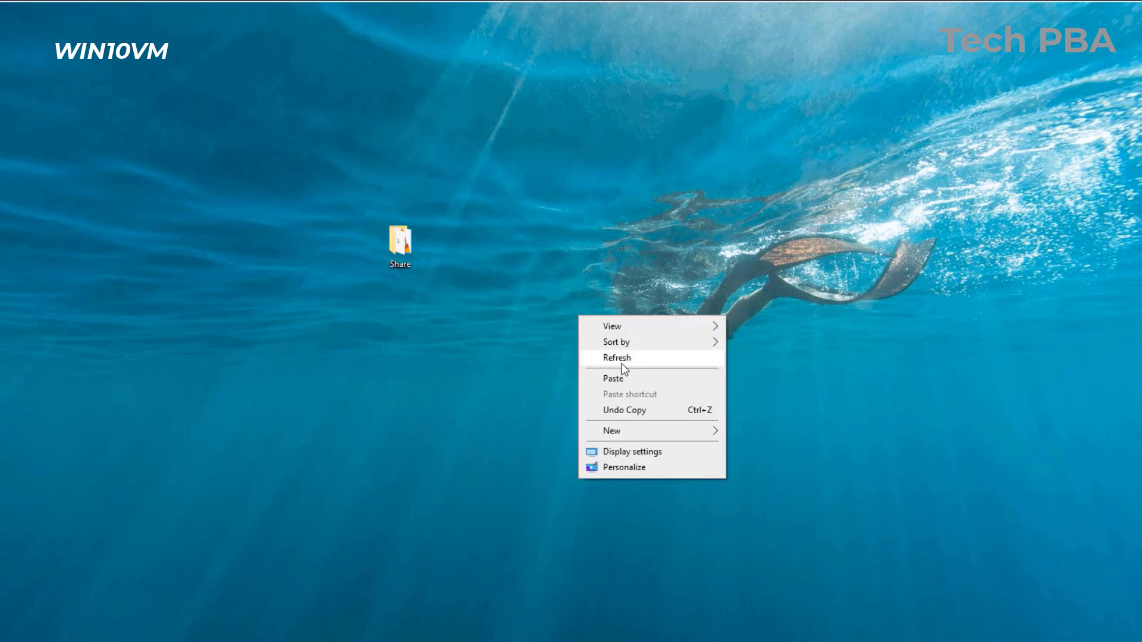
click(617, 360)
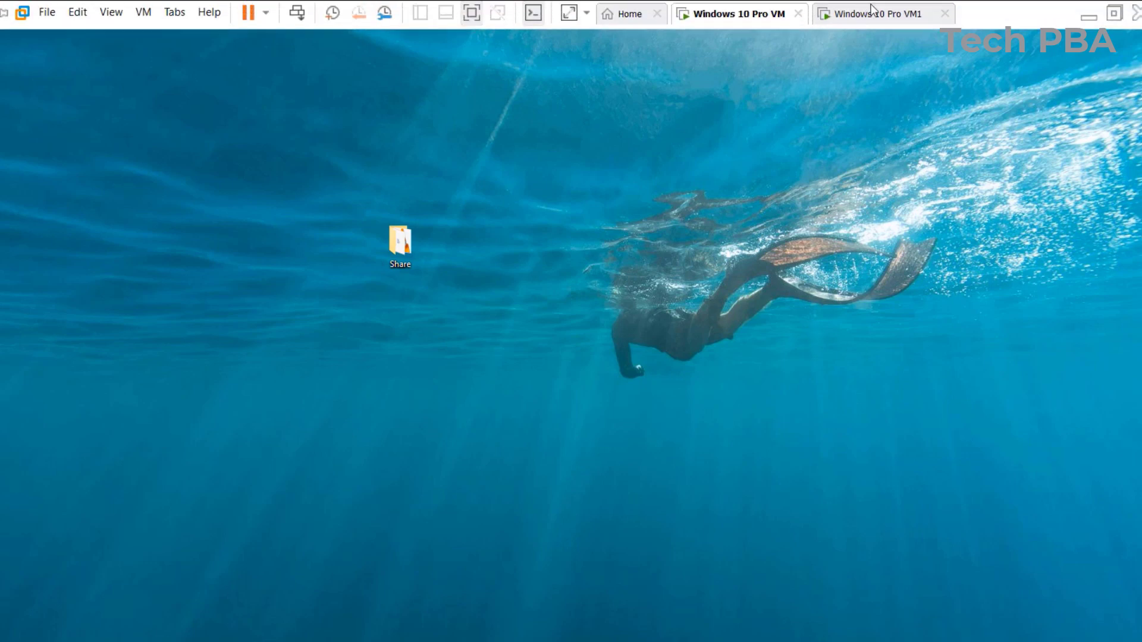
Step: Switch to the Windows 10 Pro VM1 virtual machine and open the mapped Share (Z:) drive
click(874, 16)
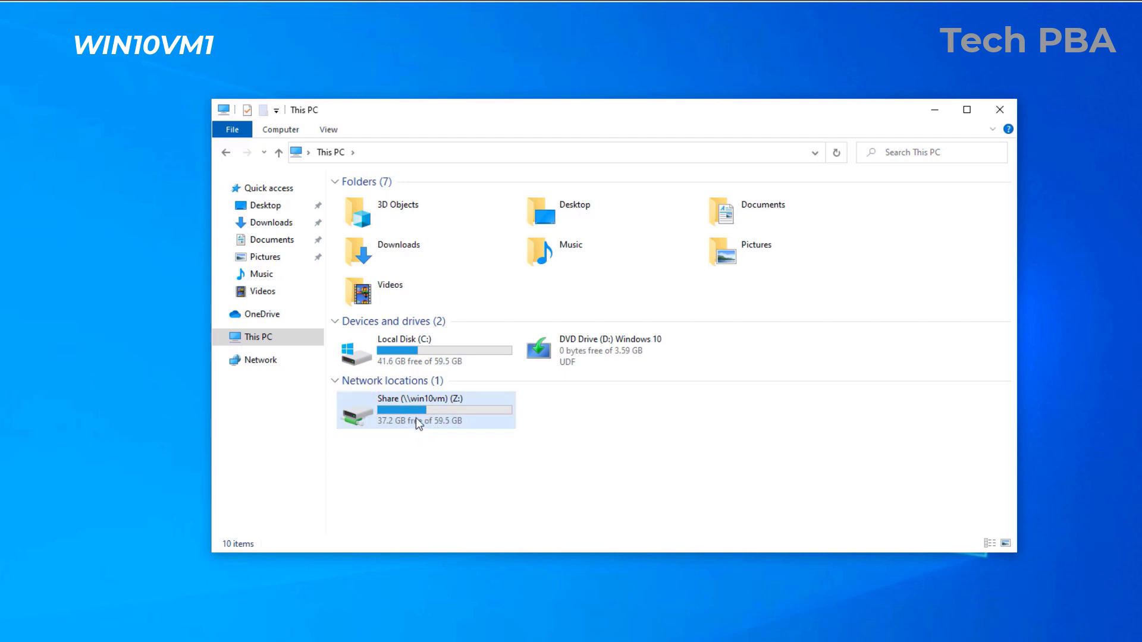
mouse_move(432, 416)
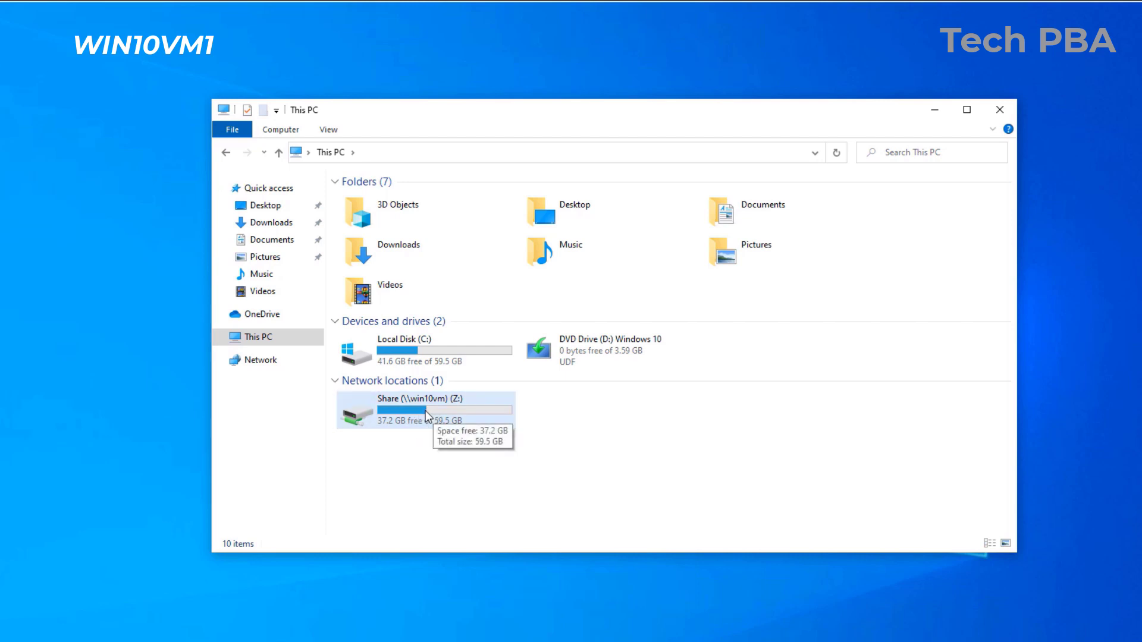
click(426, 412)
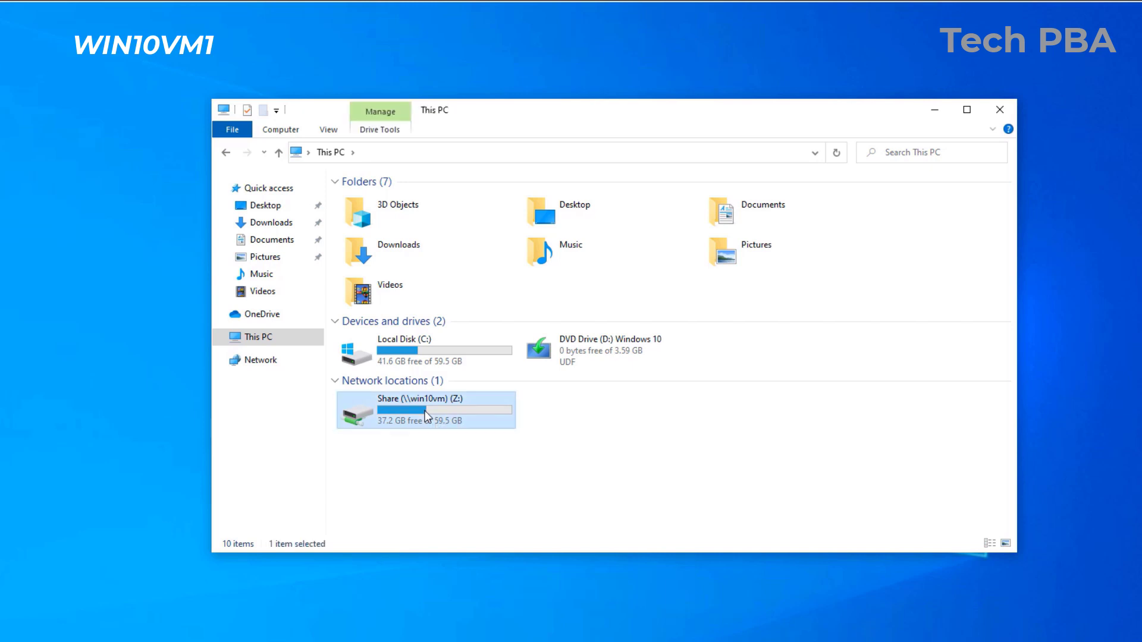
double_click(424, 409)
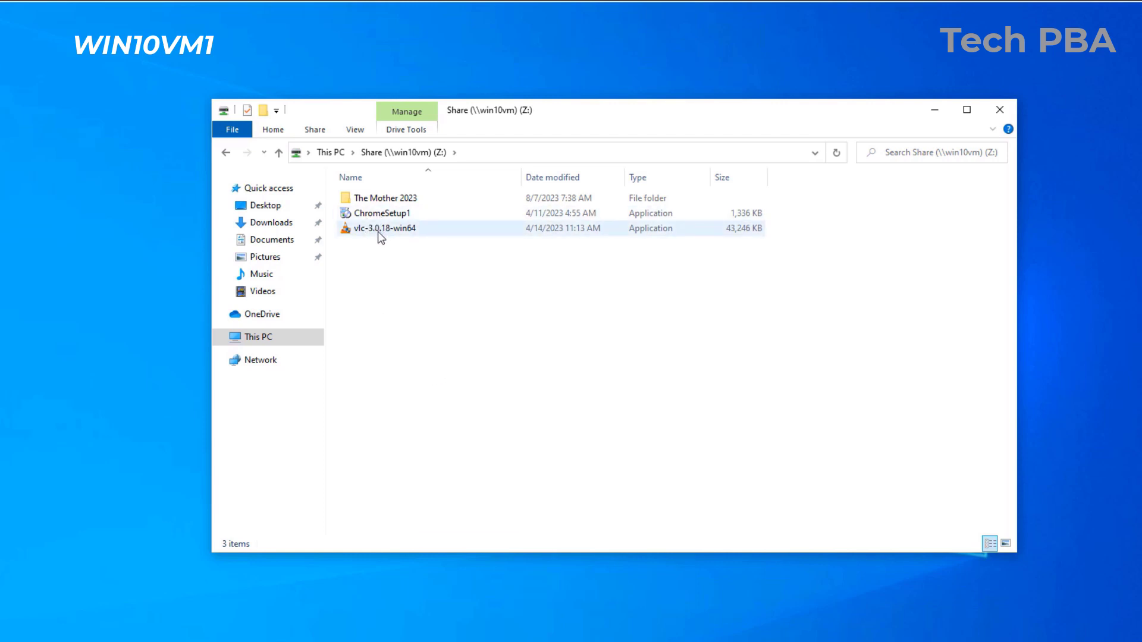
Step: Try to delete The Mother 2023 folder from the mapped Z: drive and dismiss the resulting dialog
click(390, 202)
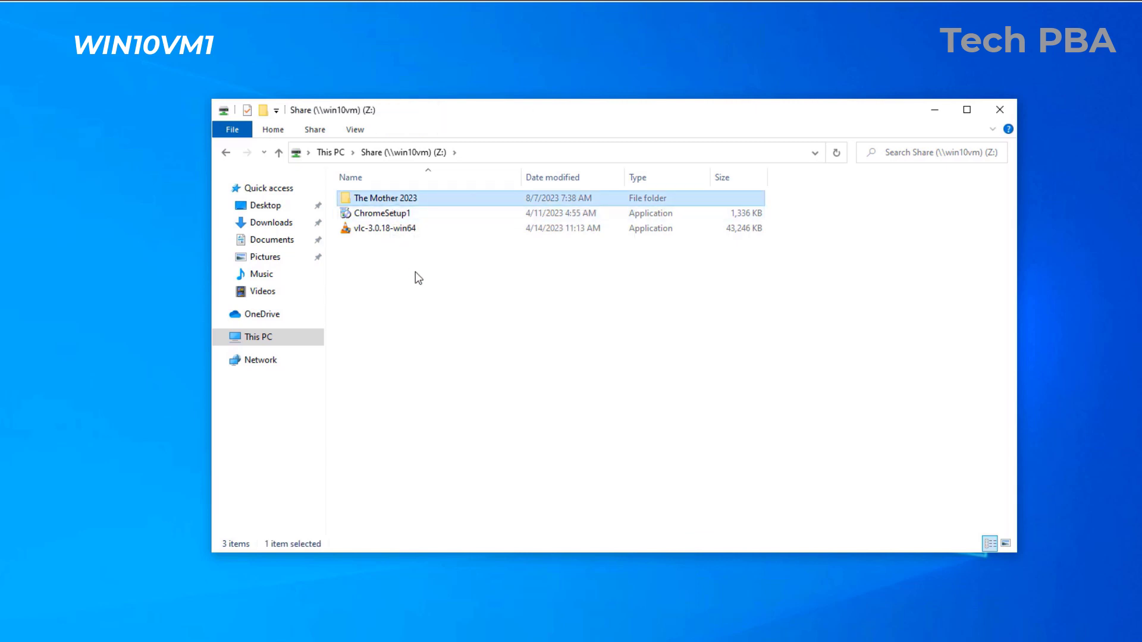
key(Delete)
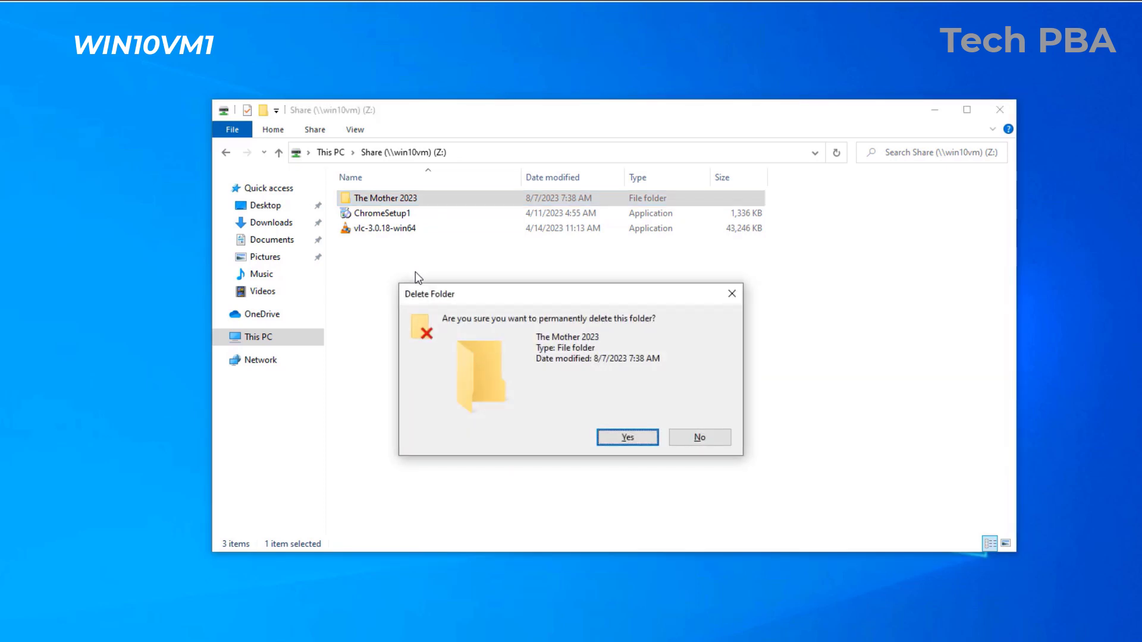
click(624, 445)
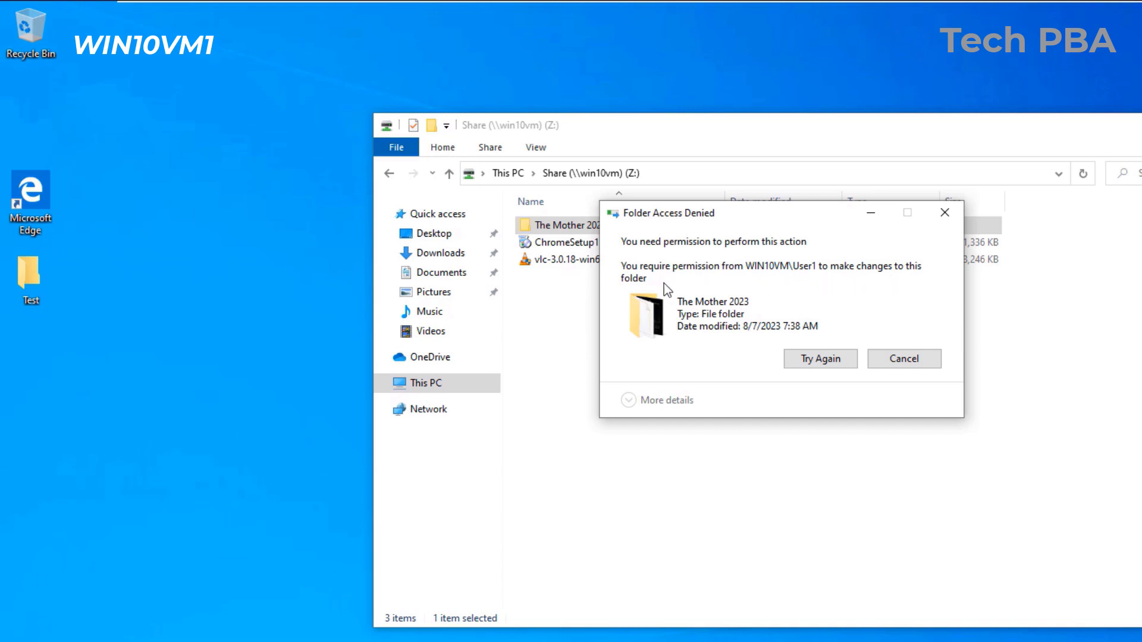
click(904, 359)
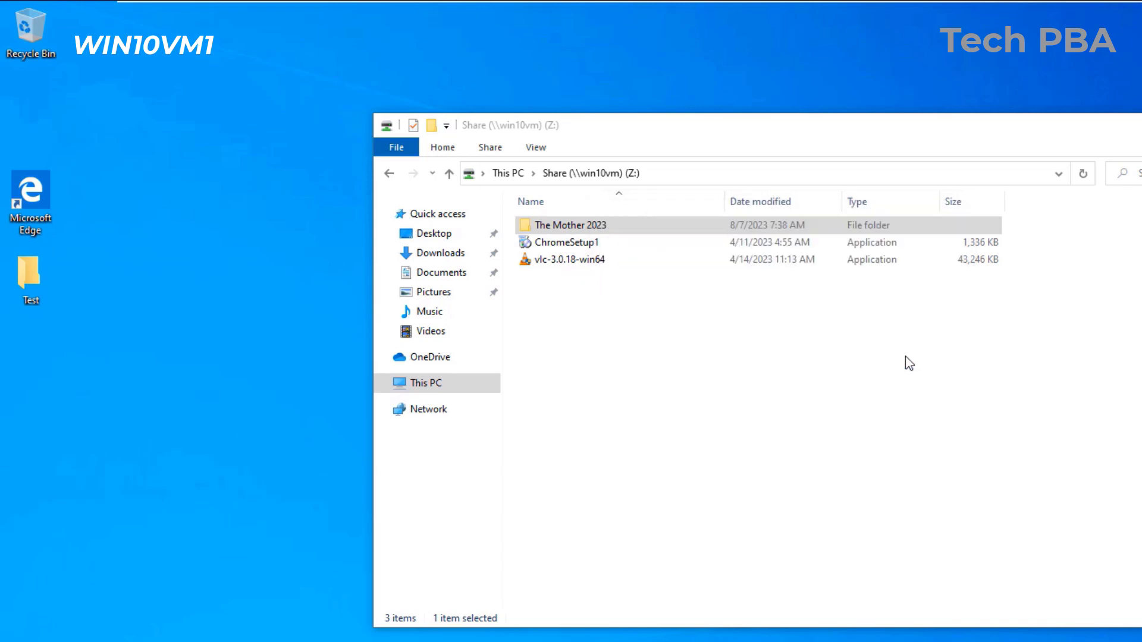
Step: Switch back to the Windows 10 Pro VM virtual machine and open the Share folder's share permissions through its Advanced Sharing properties
click(686, 449)
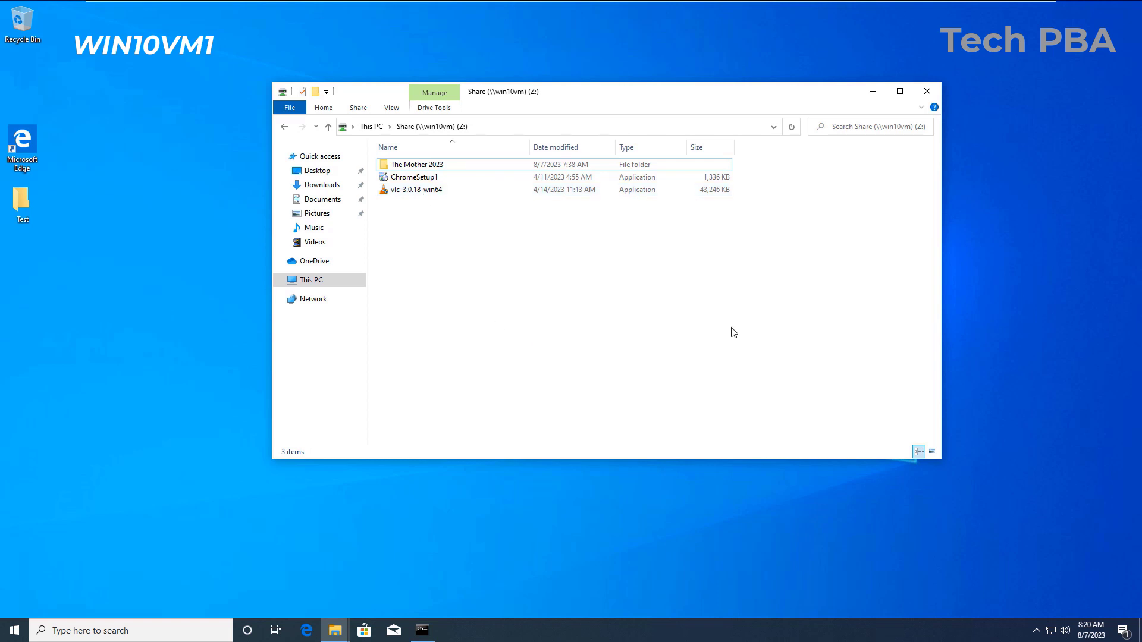
mouse_move(797, 1)
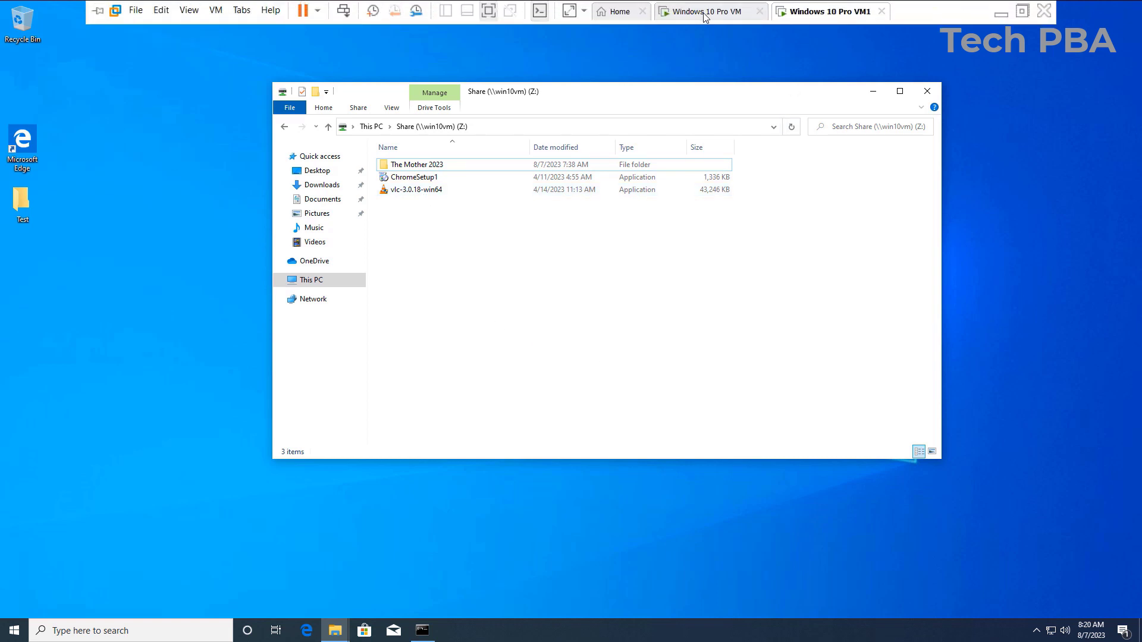
click(700, 11)
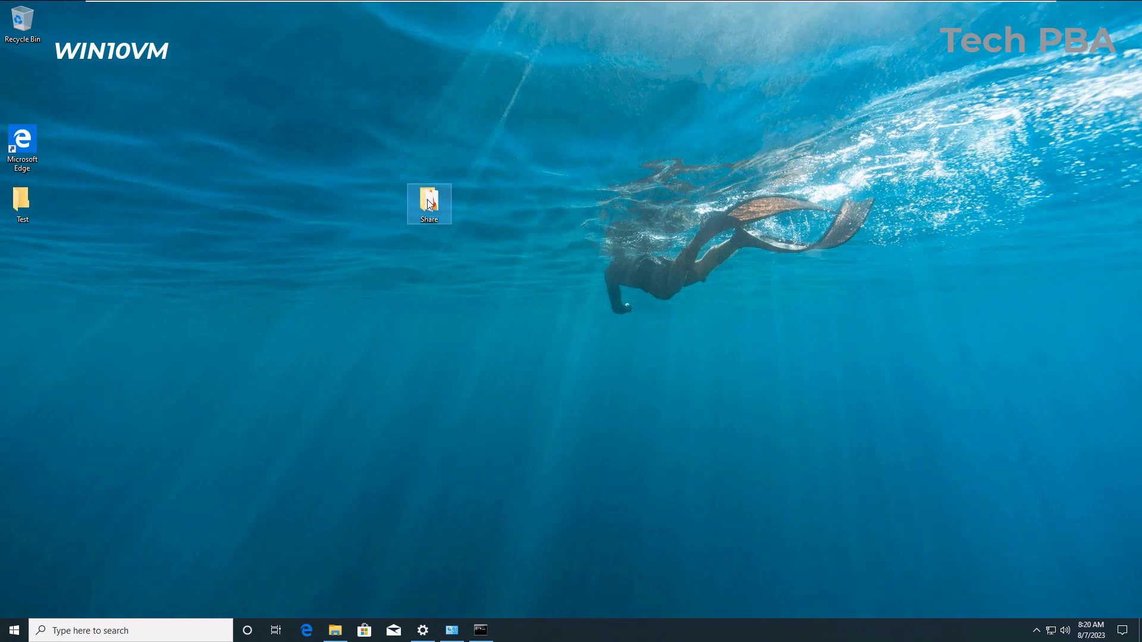
right_click(426, 203)
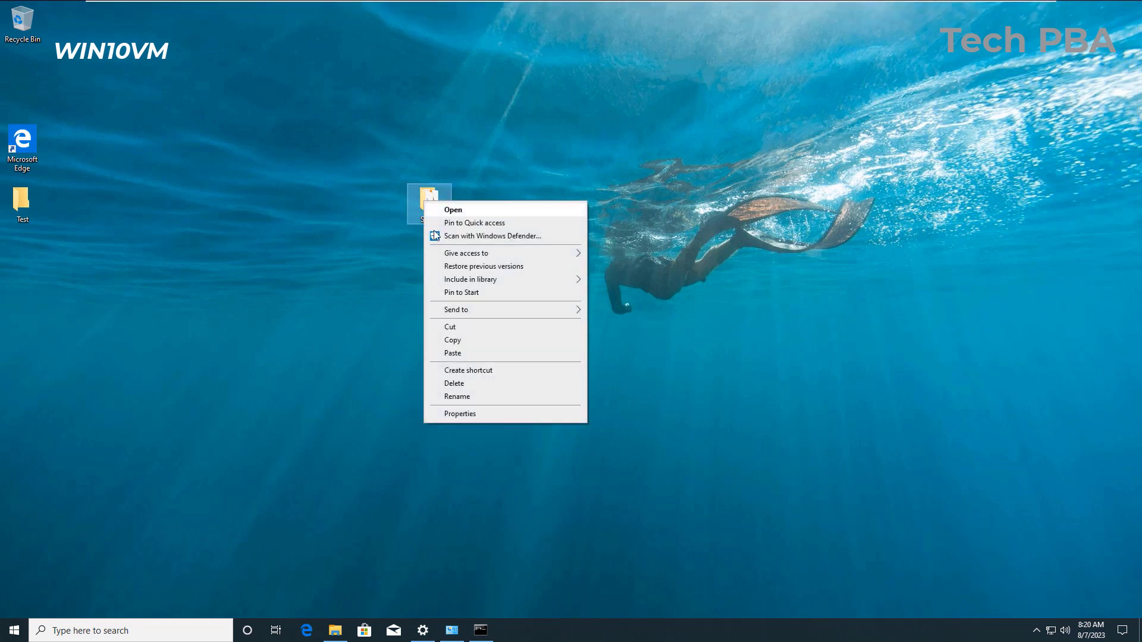
click(461, 414)
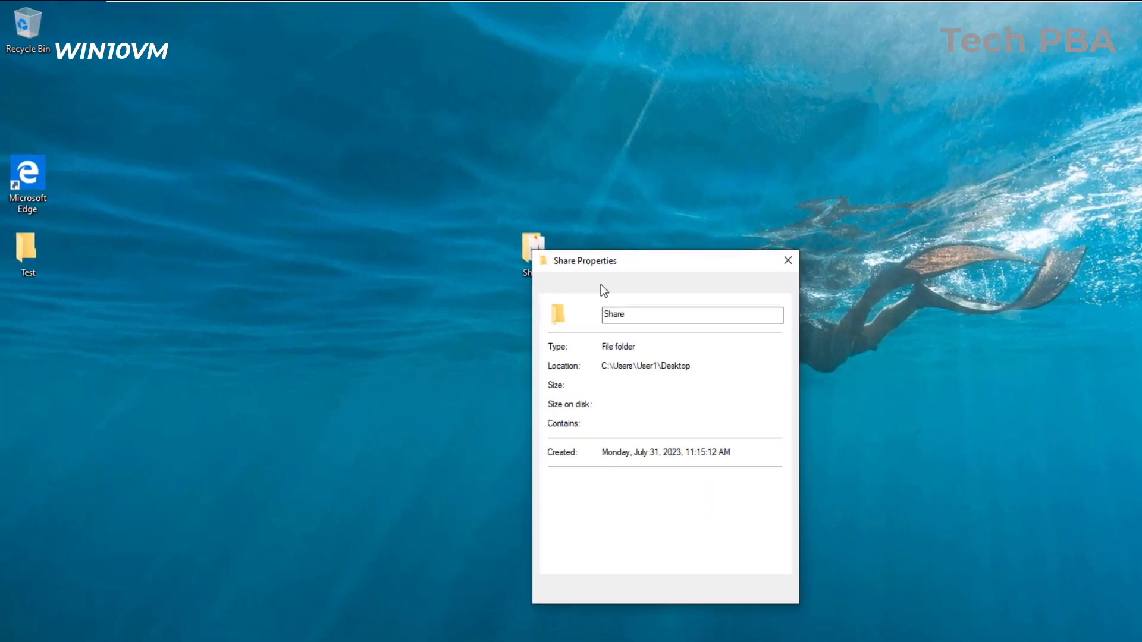
click(582, 279)
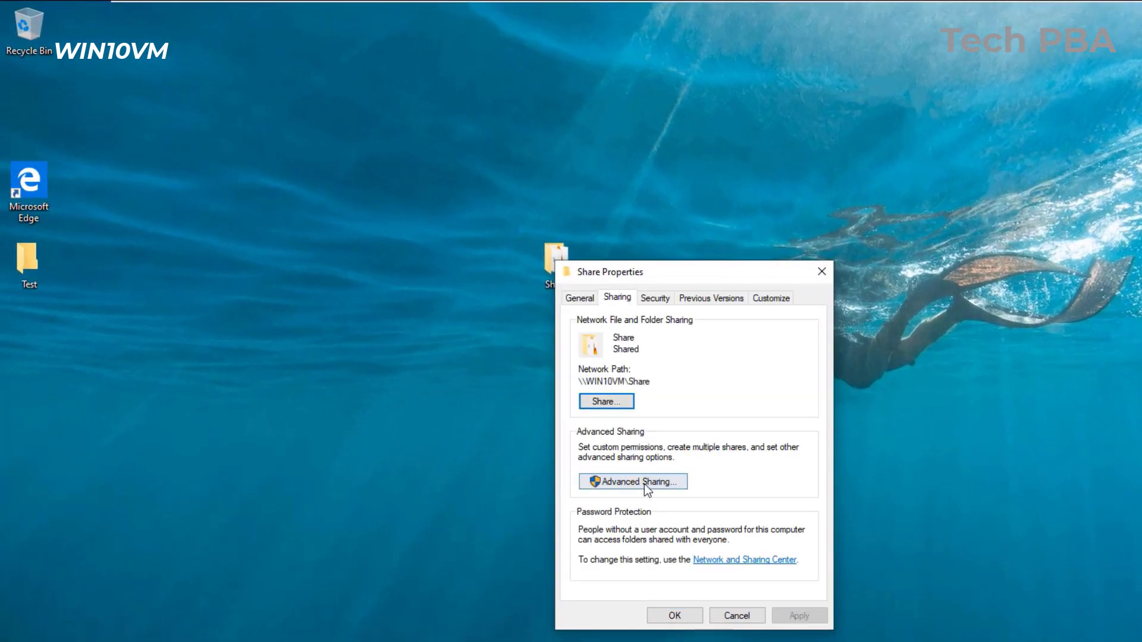
click(644, 483)
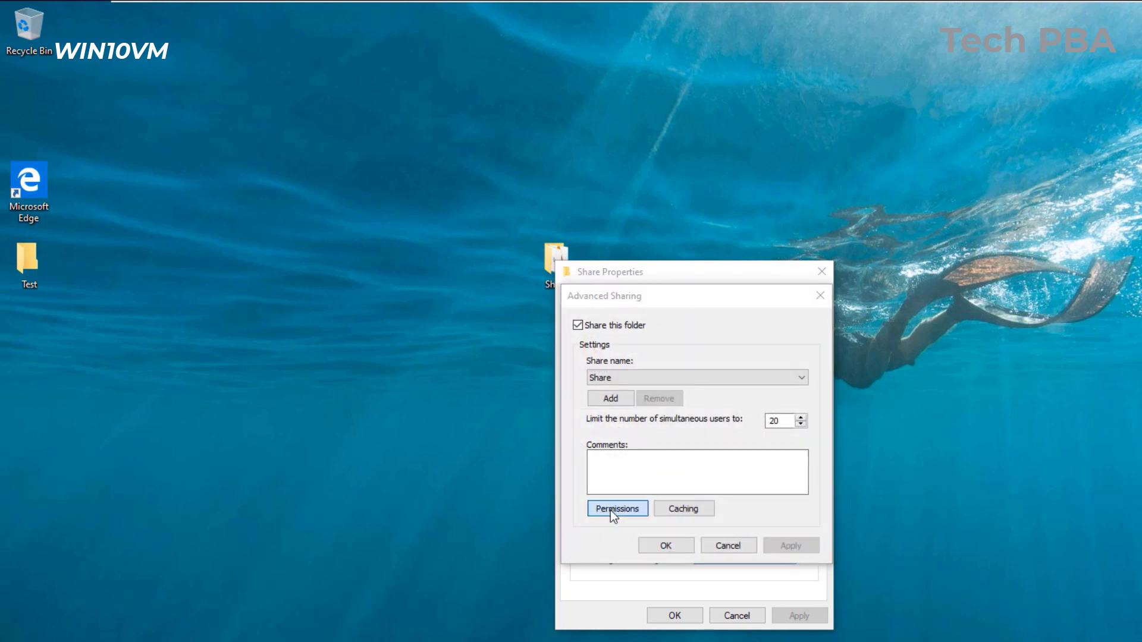
click(613, 510)
Step: Allow the Change permission for Everyone on the Share folder, recheck the permissions, and save the sharing settings
click(756, 522)
click(757, 509)
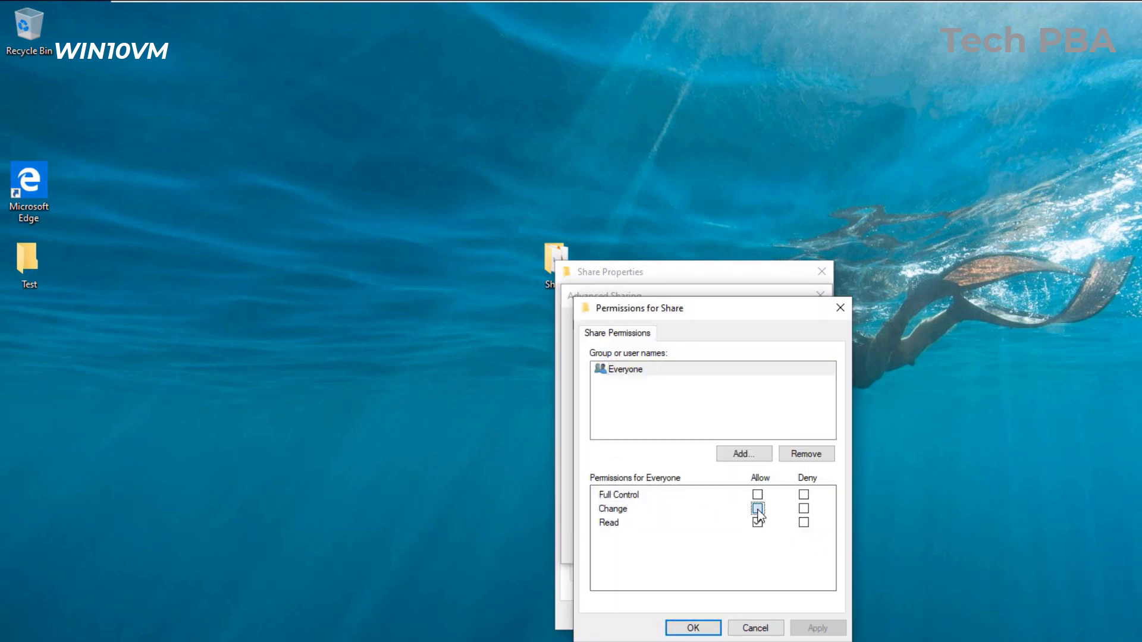
click(818, 627)
click(695, 629)
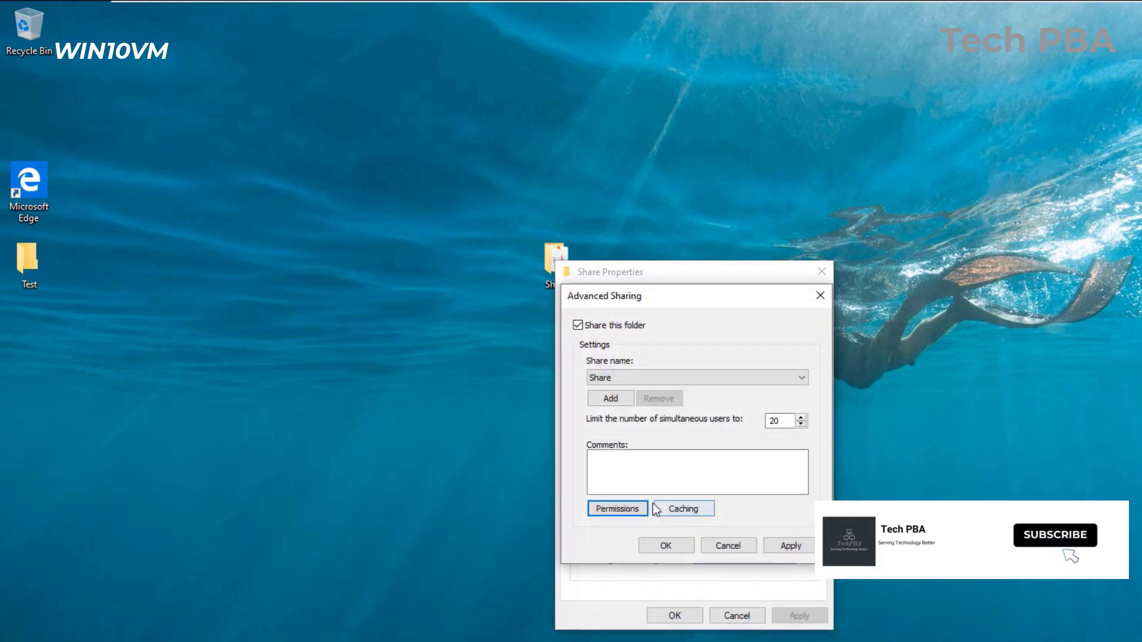
click(627, 510)
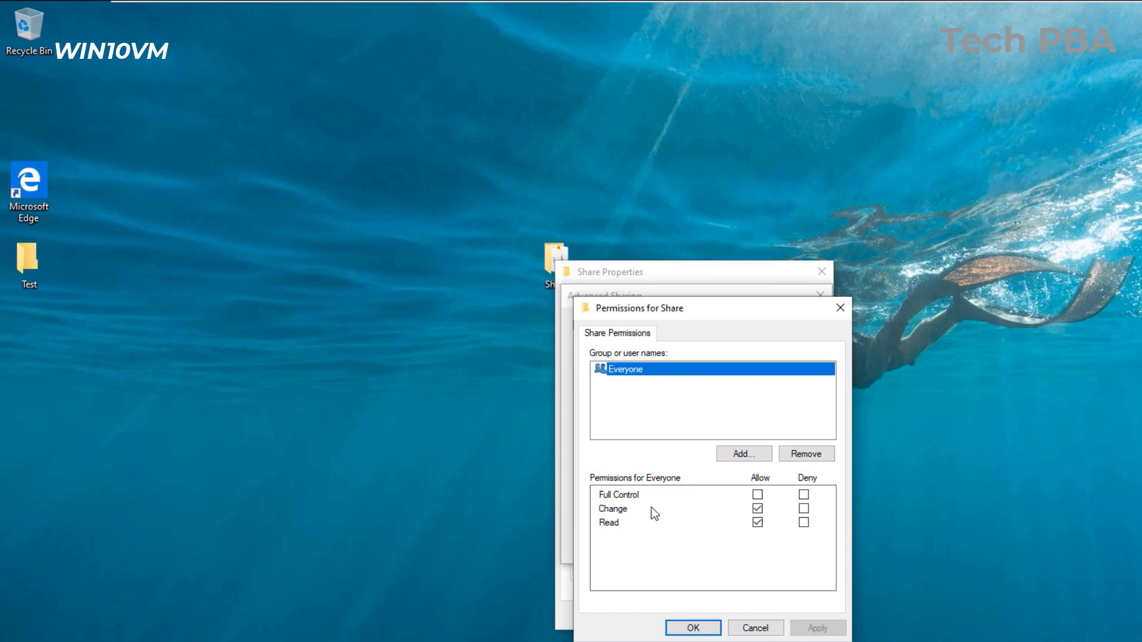
click(689, 625)
click(800, 546)
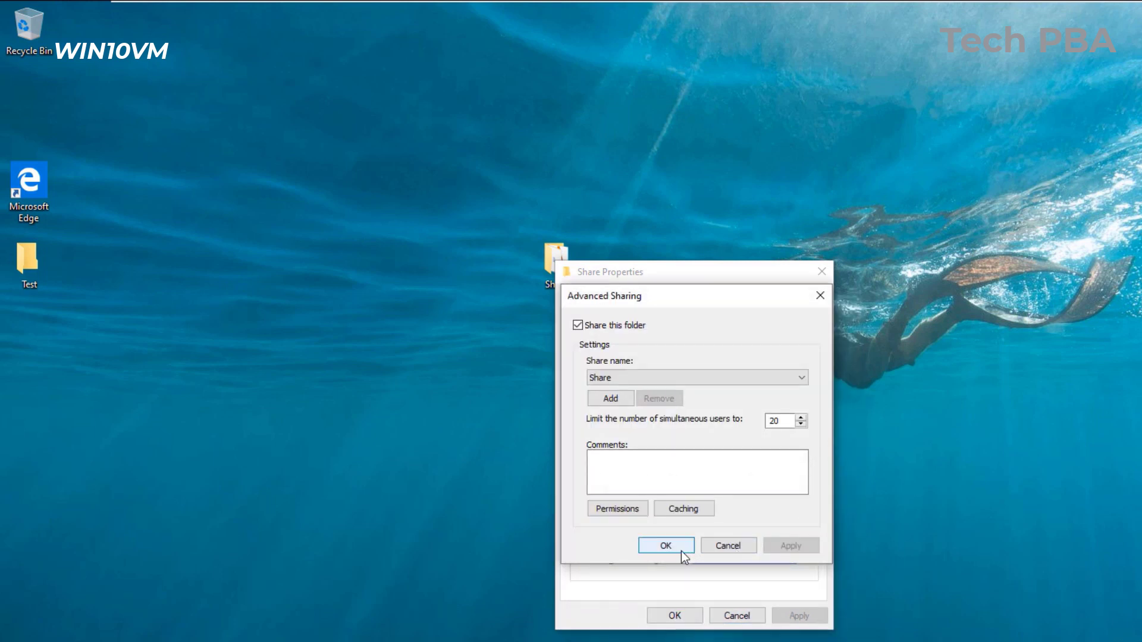
click(683, 551)
click(677, 618)
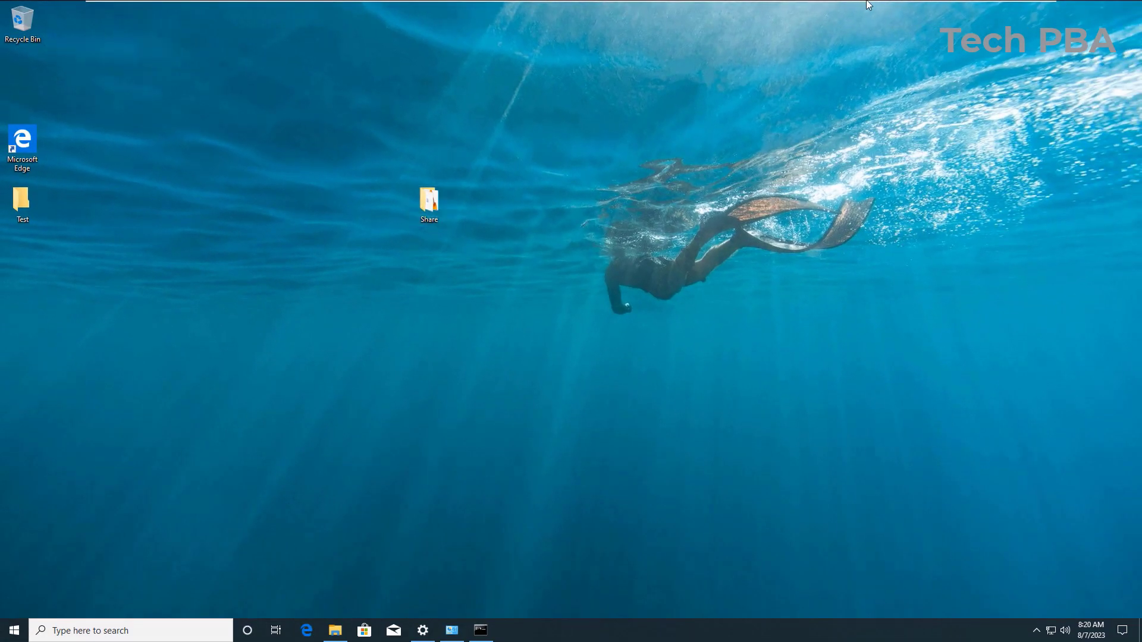
Step: Switch to the Windows 10 Pro VM1 virtual machine and permanently delete The Mother 2023 folder from the mapped Z: drive
mouse_move(1014, 8)
click(867, 6)
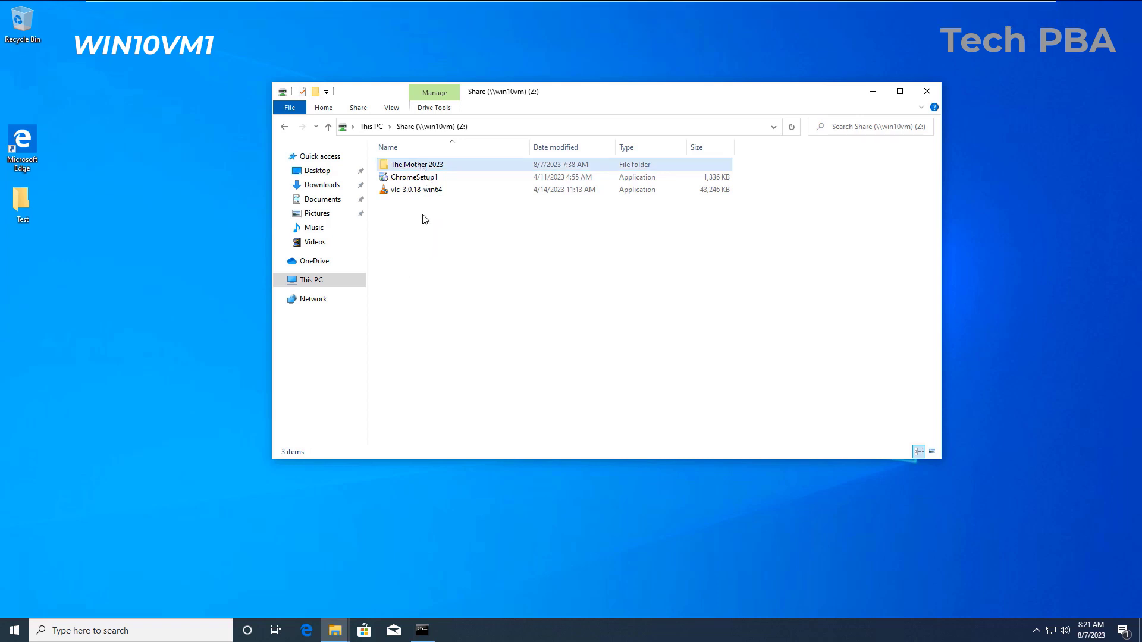
click(430, 167)
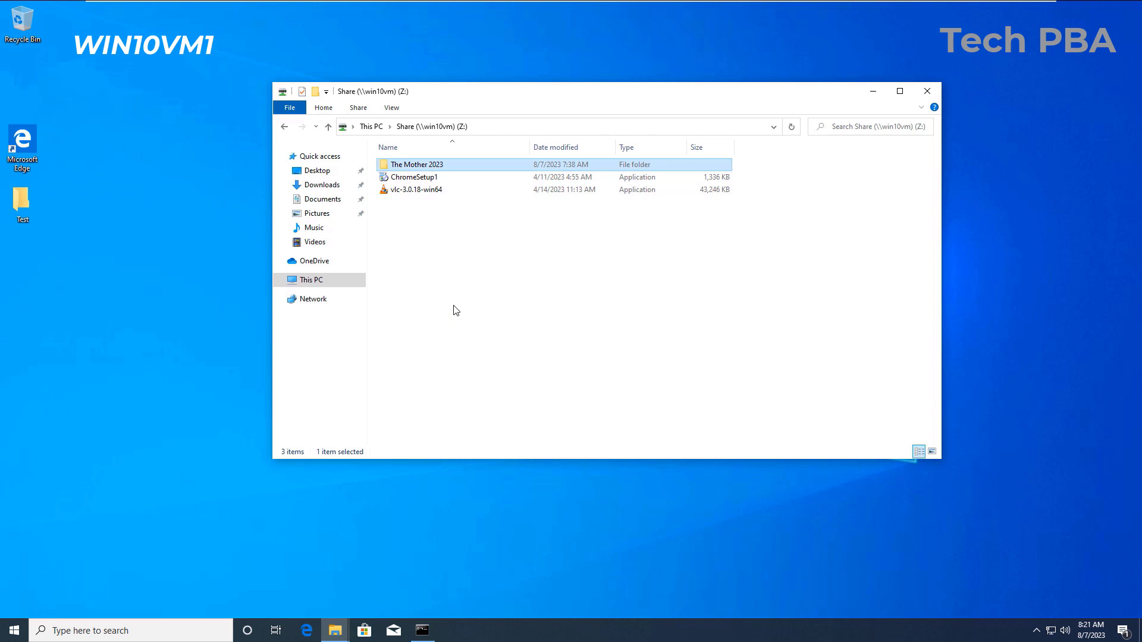
key(Delete)
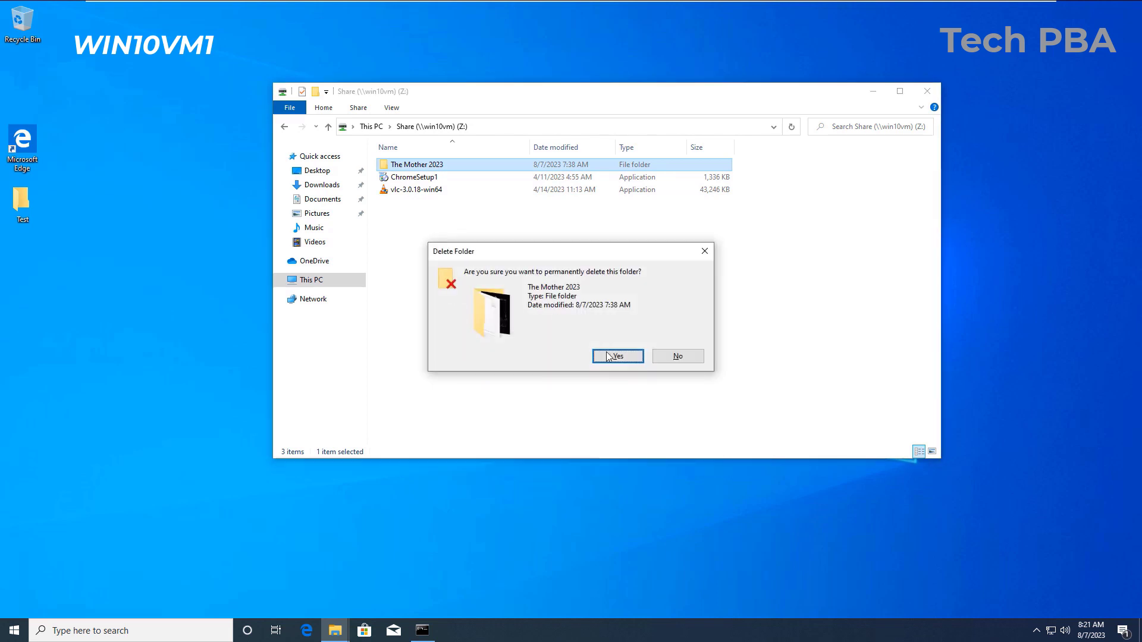
click(602, 358)
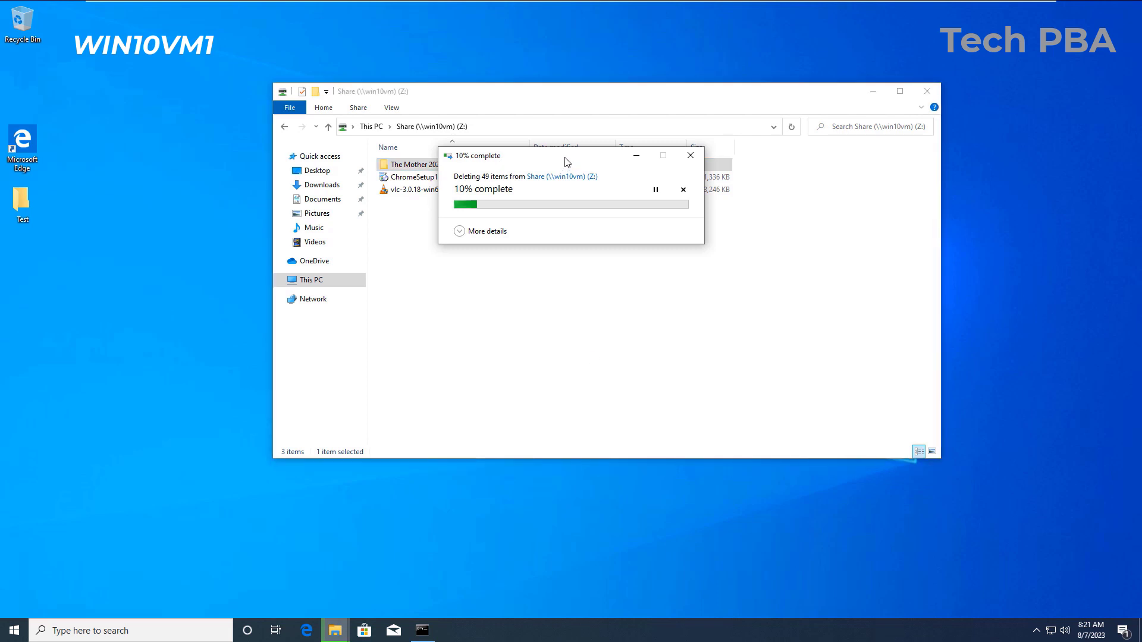
drag(567, 162, 590, 240)
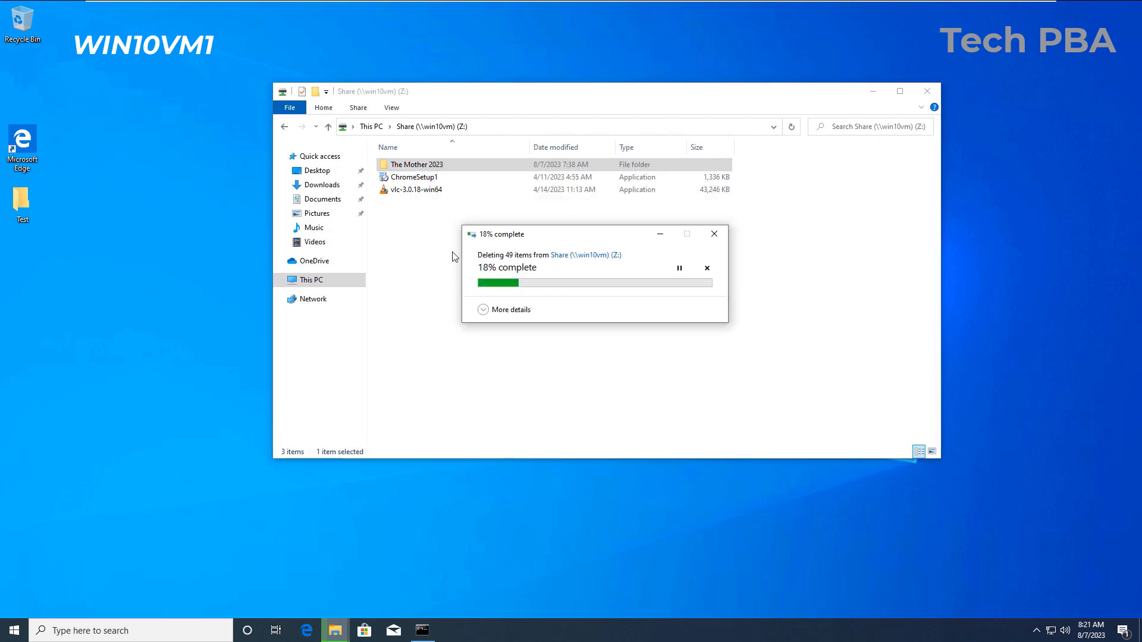